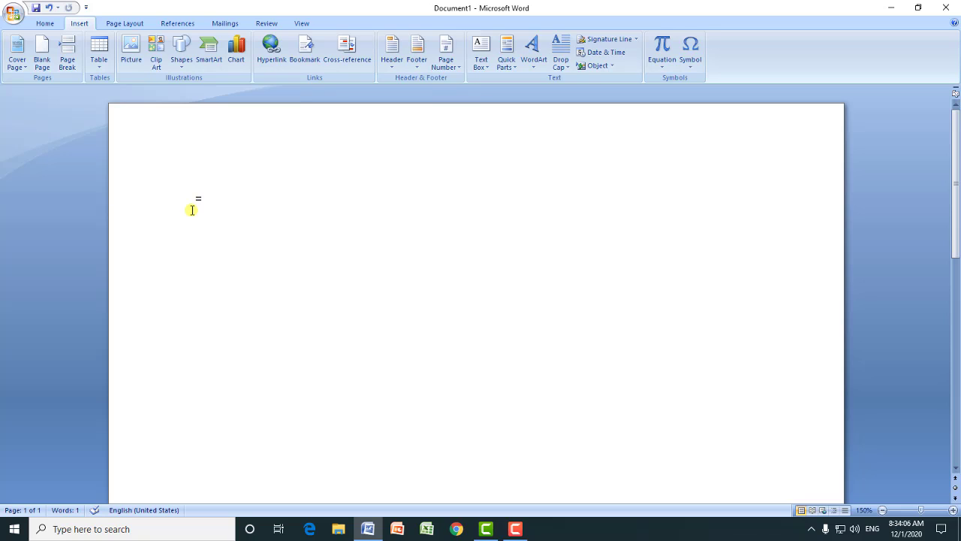
Step: Generate sample text of 20 paragraphs with five sentences each using the =rand(20,5) function
text(nd(20)
text(,5))
key(Return)
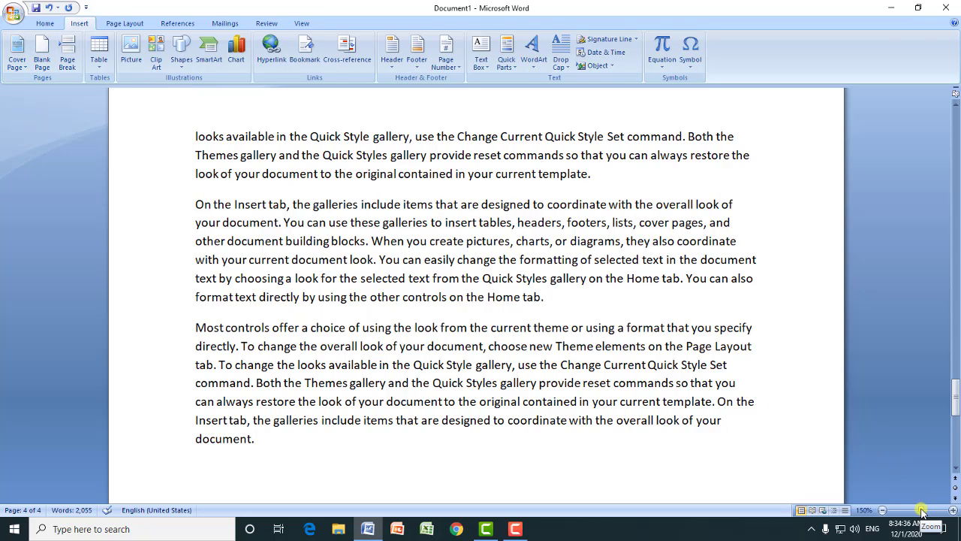
Step: Insert the built-in Motion cover page at the start of the document
drag(922, 511, 910, 512)
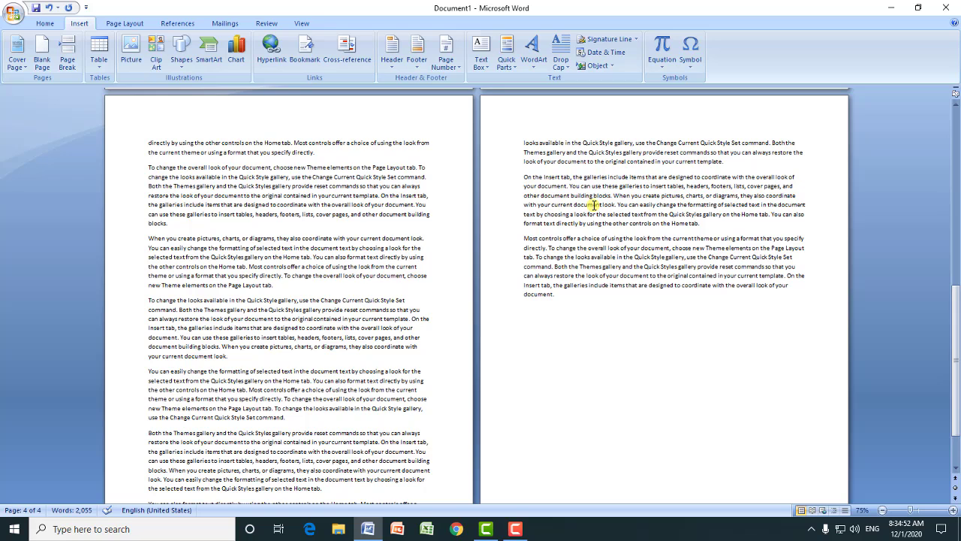
click(882, 510)
click(883, 511)
click(882, 511)
click(883, 511)
click(882, 511)
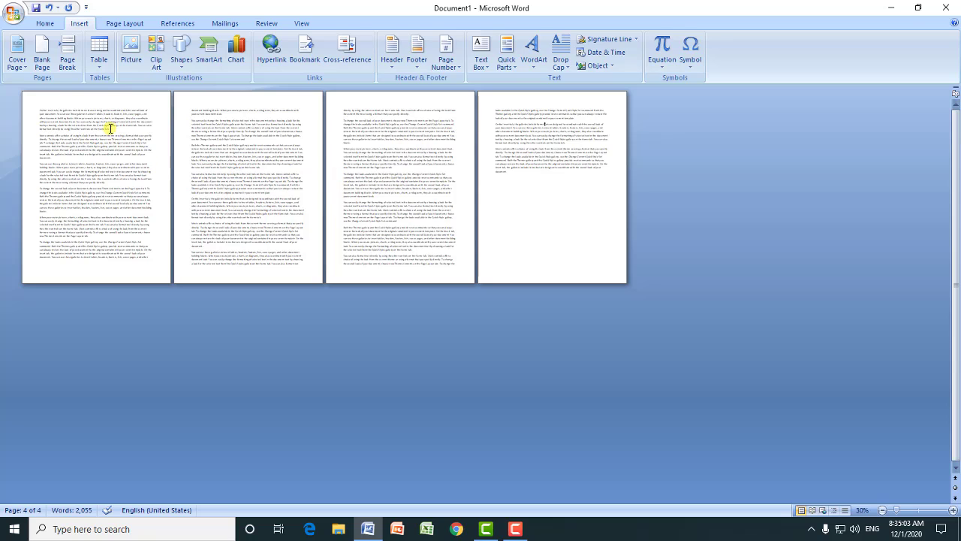
click(17, 66)
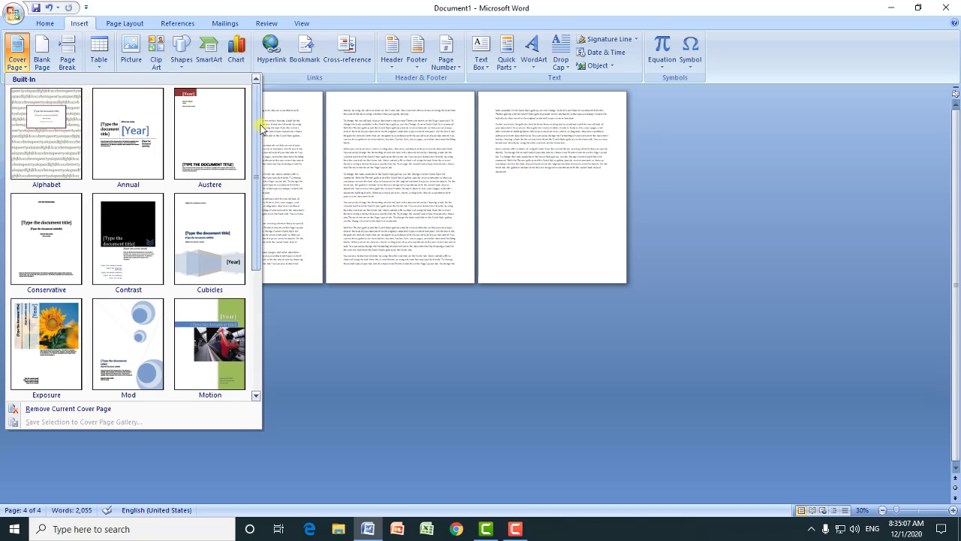
drag(257, 129, 243, 259)
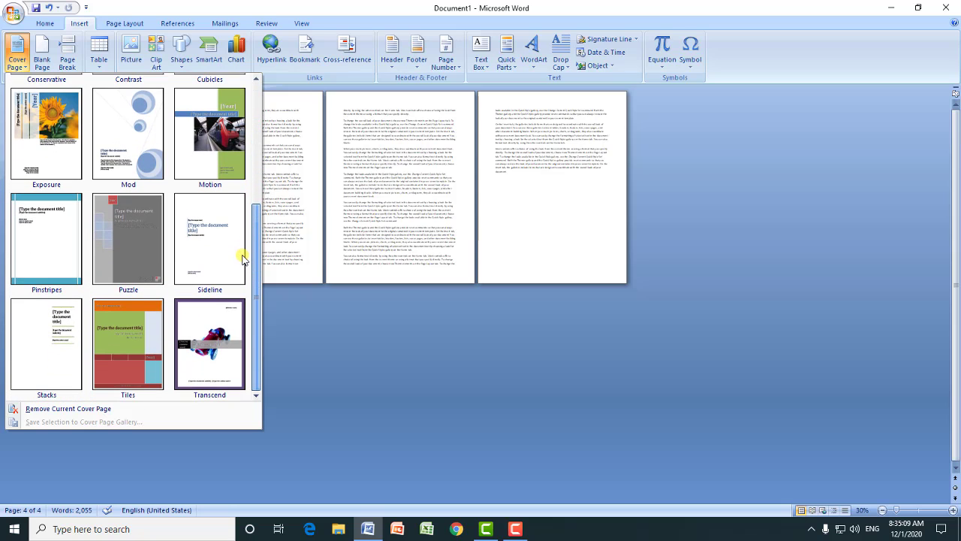
click(196, 140)
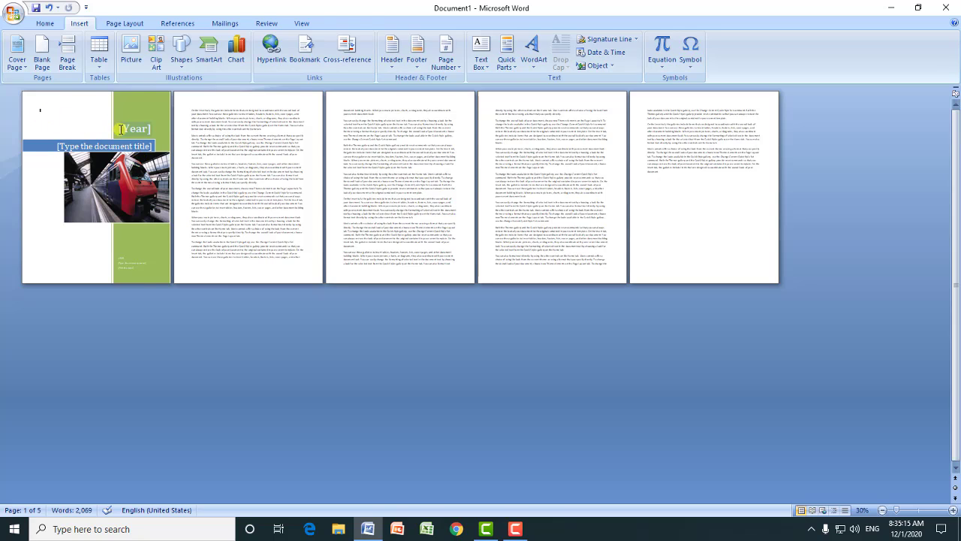
Step: Examine the cover page's year placeholder, title placeholder and train picture up close
click(59, 122)
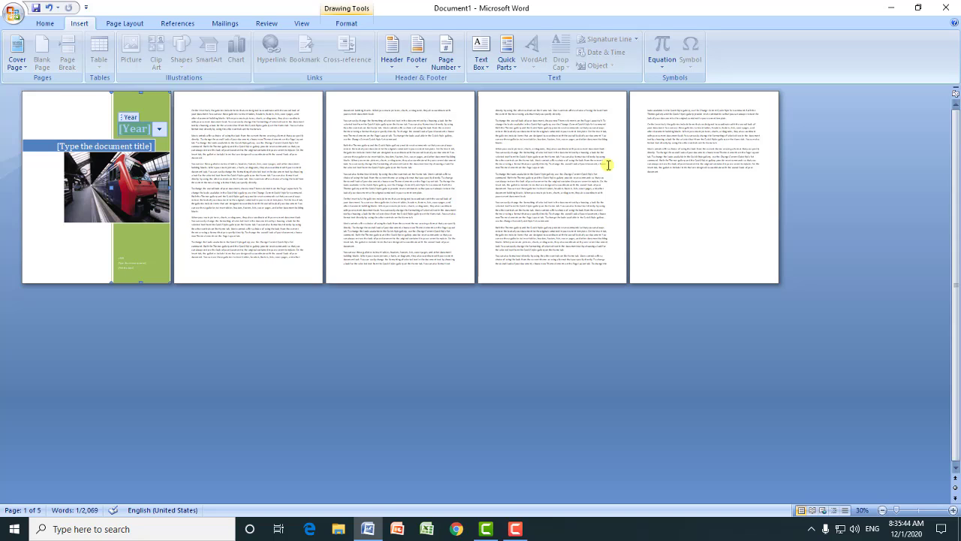
click(644, 166)
click(77, 168)
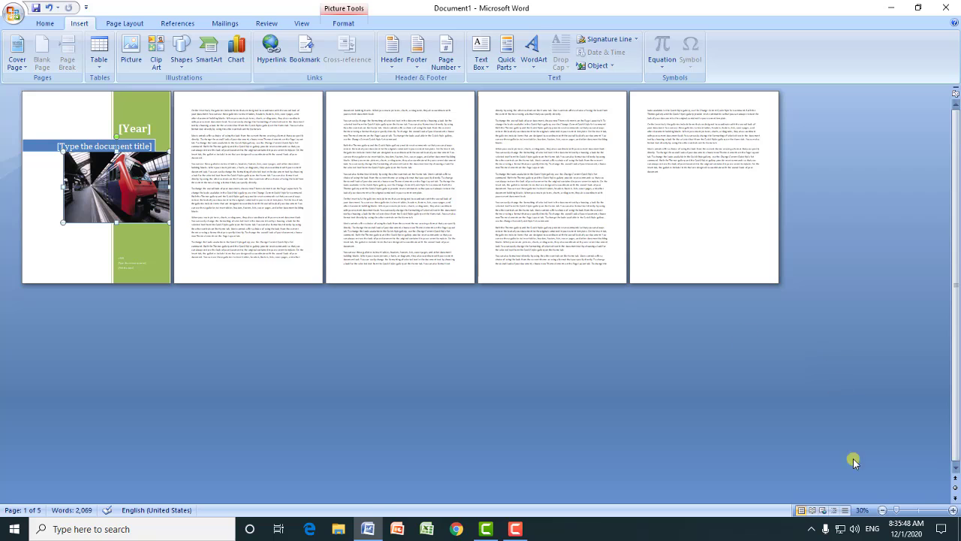
drag(899, 510, 921, 517)
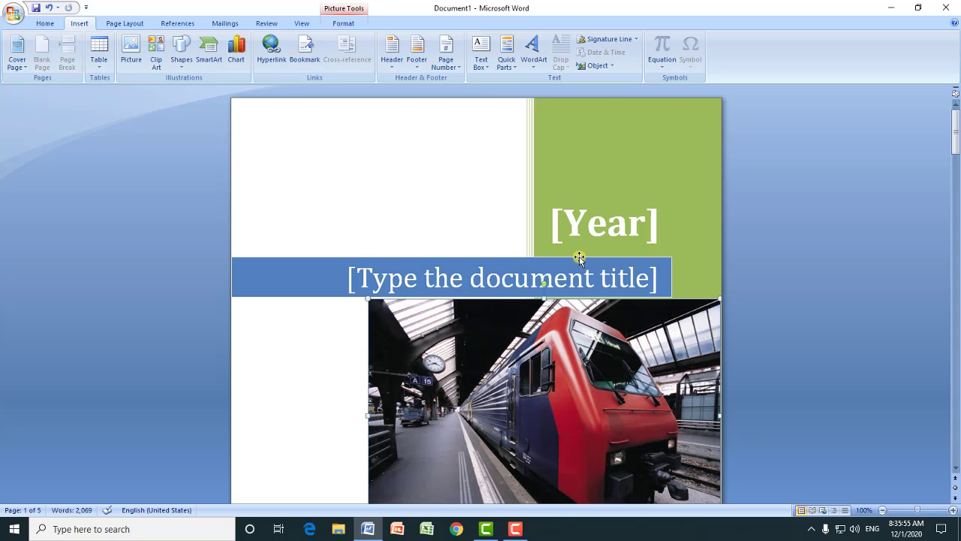
ctrl+scroll(579, 257, up, 7)
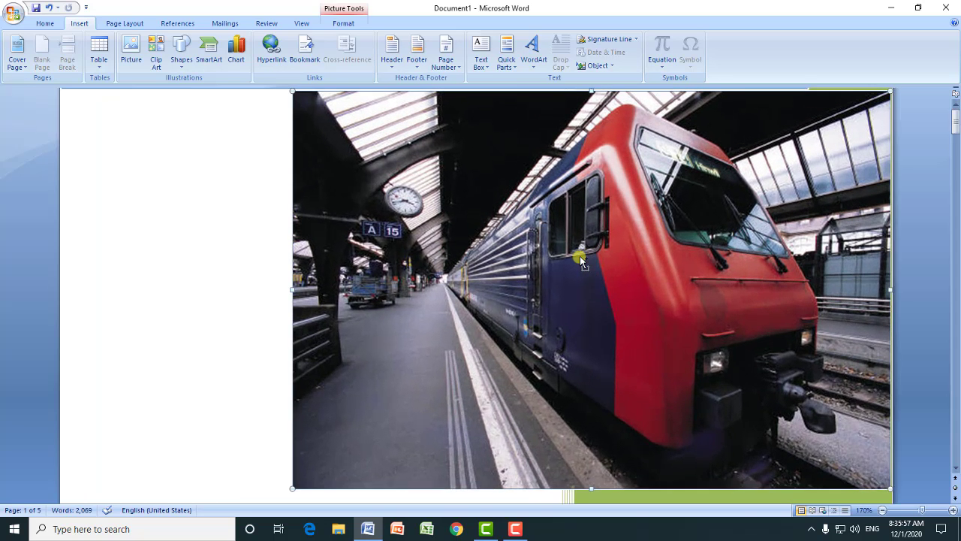
ctrl+scroll(580, 256, up, 2)
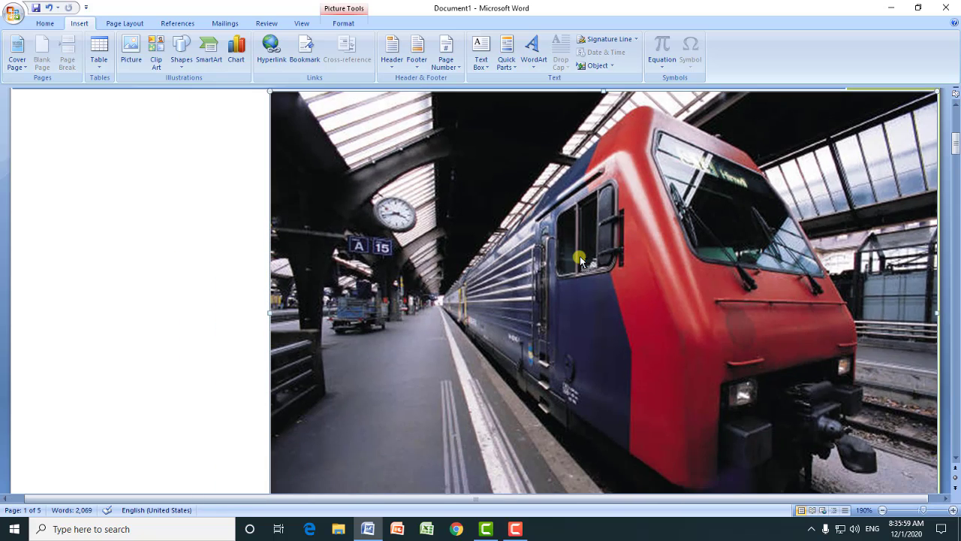
ctrl+scroll(580, 260, down, 3)
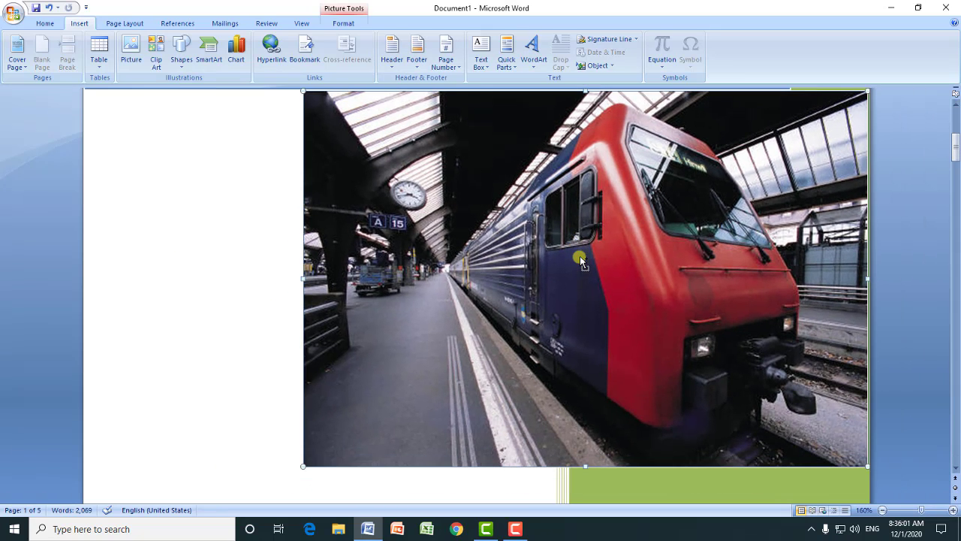
scroll(580, 260, down, 2)
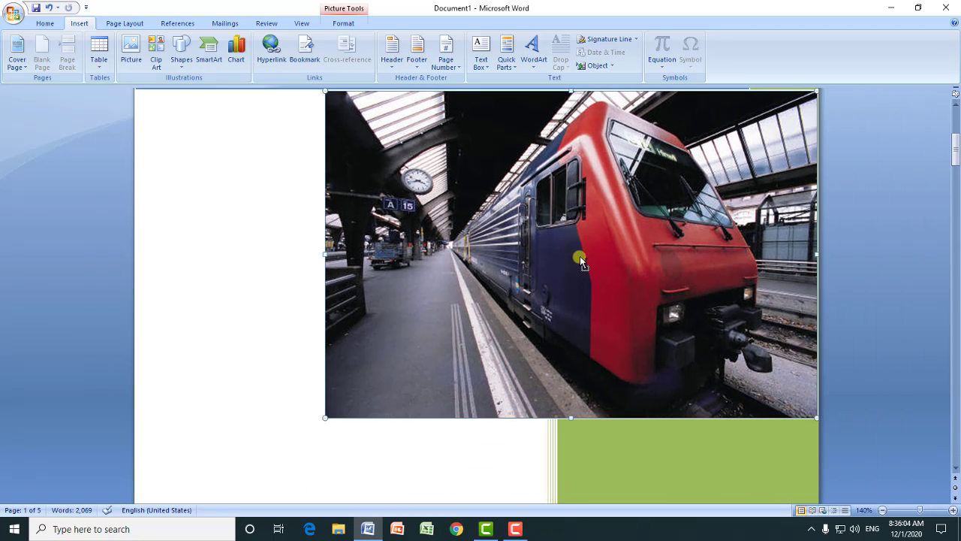
ctrl+scroll(580, 257, down, 2)
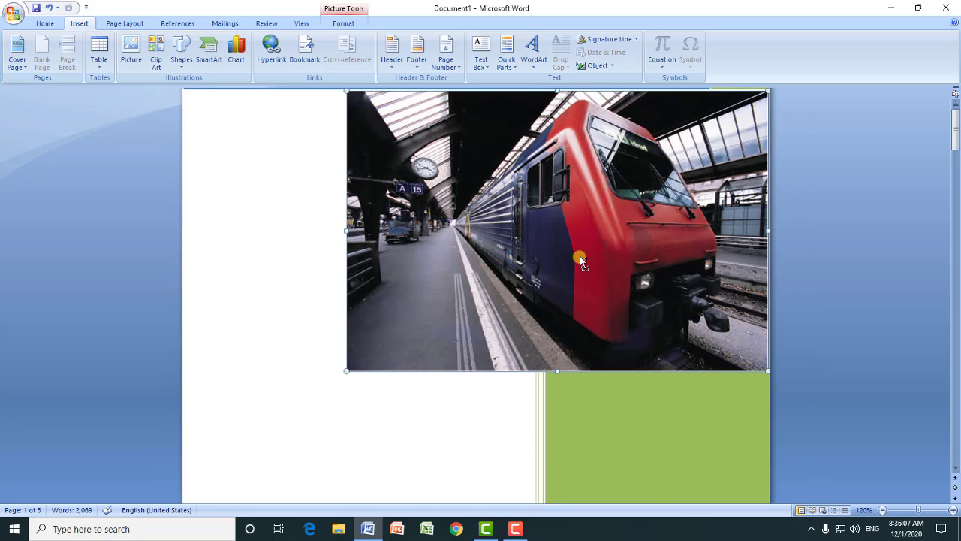
scroll(580, 256, down, 1)
scroll(579, 256, up, 3)
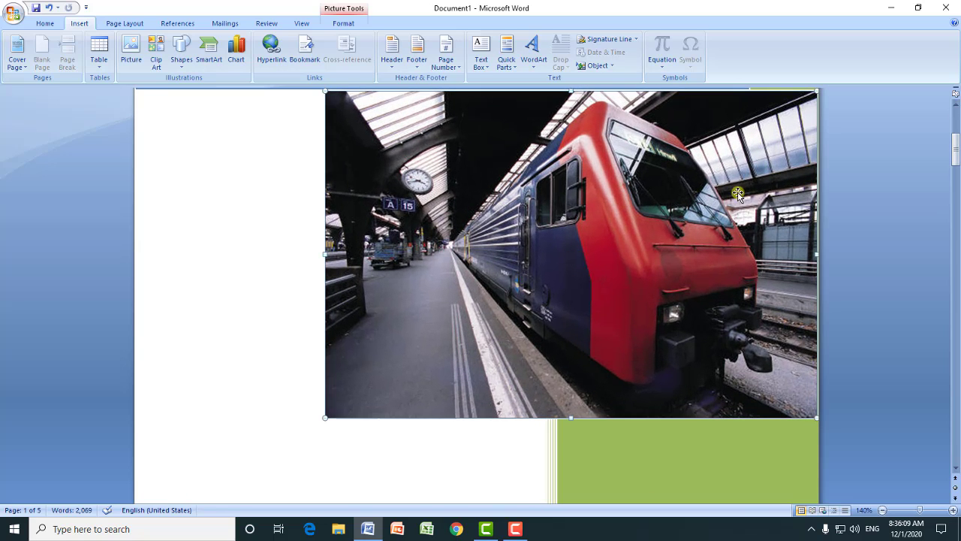
Step: Fill in the cover page's year placeholder with 2020
drag(955, 147, 956, 120)
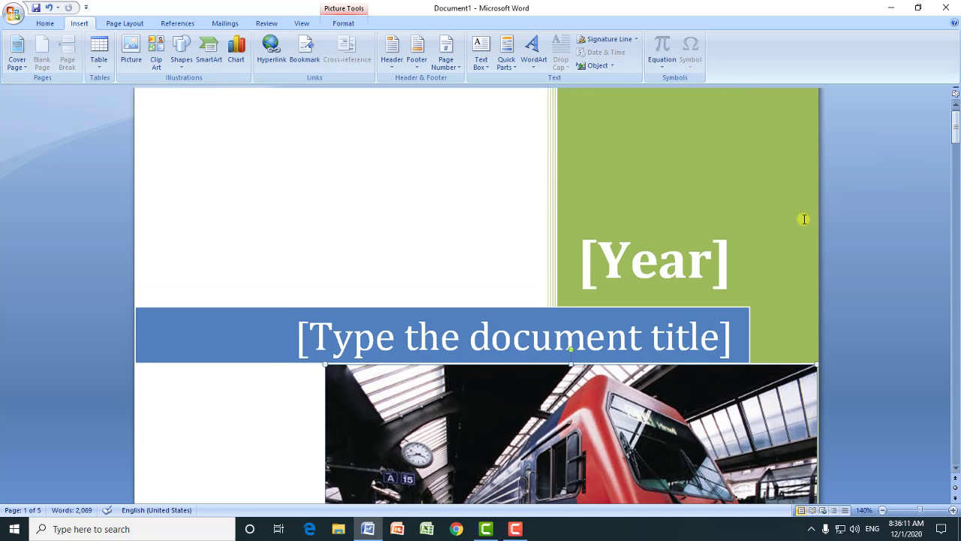
click(608, 260)
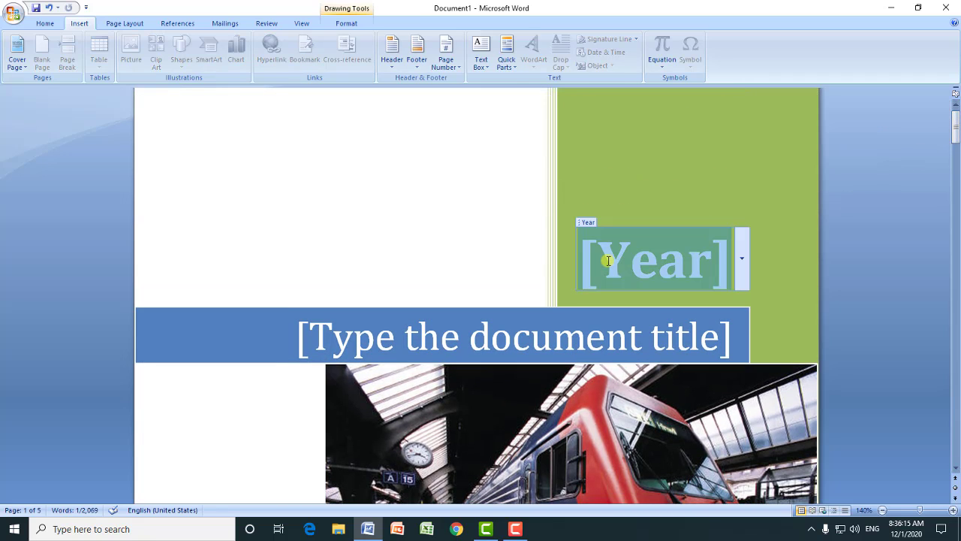
text(2020)
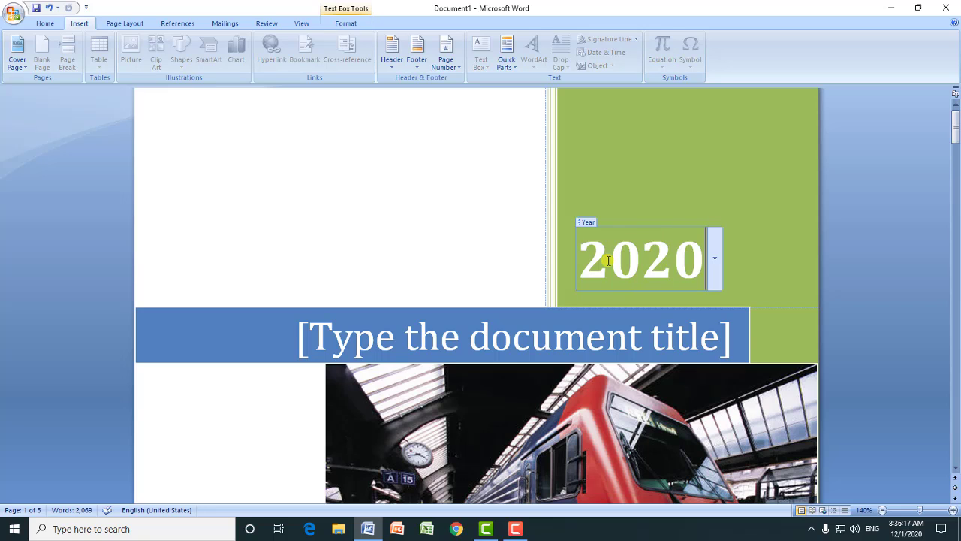
Step: Replace the cover page's document title placeholder with "MS Word in Hindi"
click(399, 339)
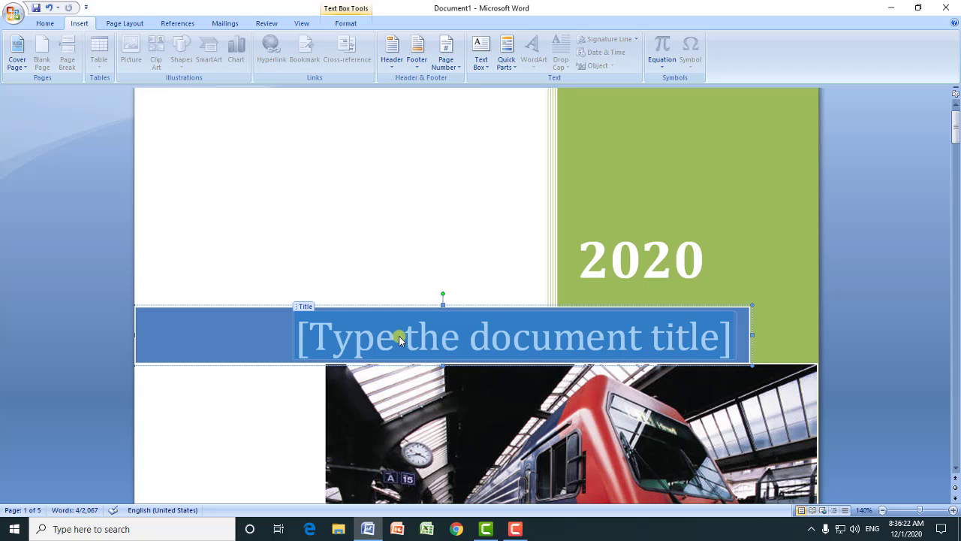
text(MS W)
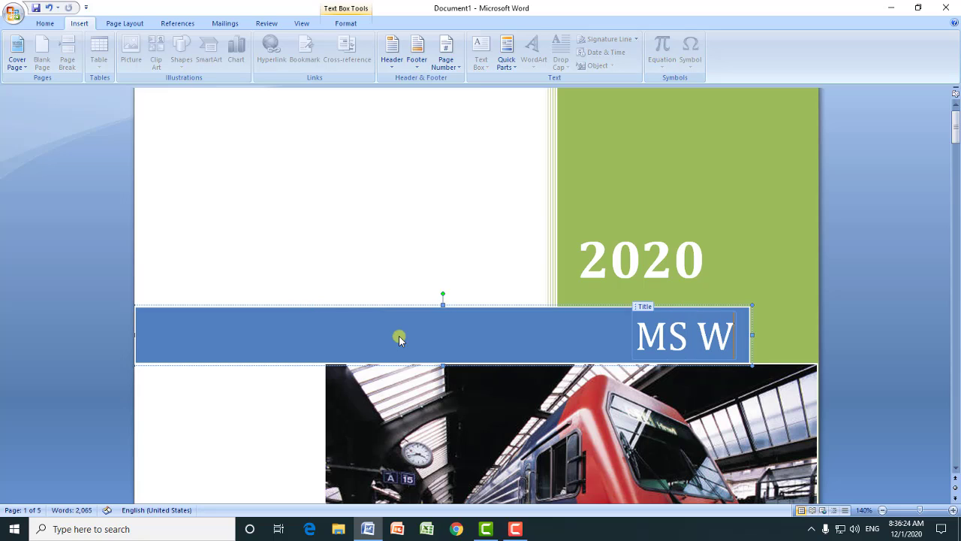
text(ord in)
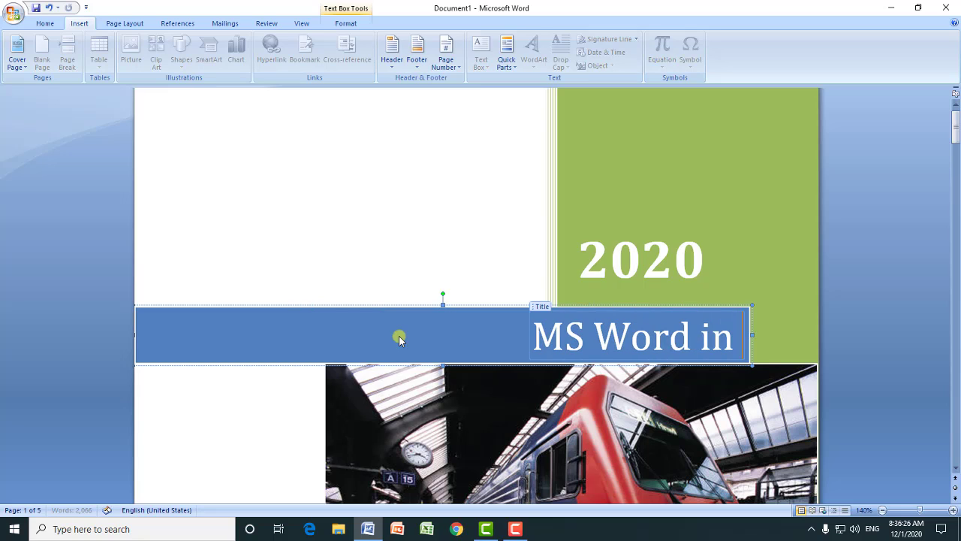
text( Hindi)
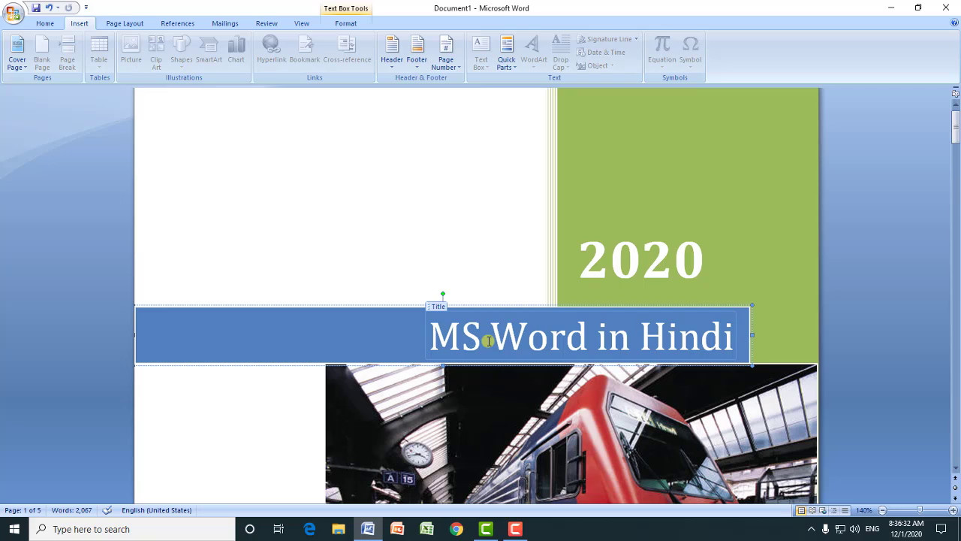
Step: Format the cover page title as centered, yellow and bold
click(47, 25)
click(277, 61)
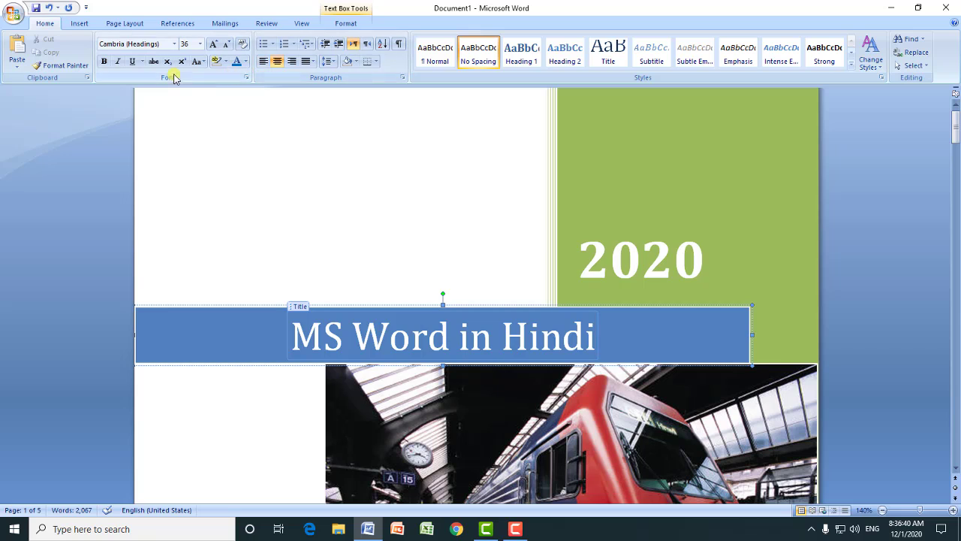
click(246, 62)
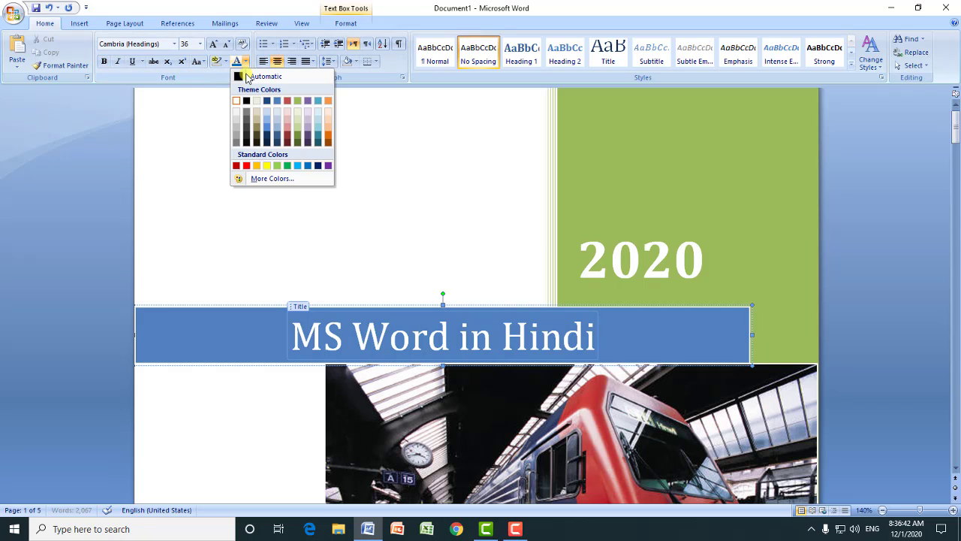
click(268, 166)
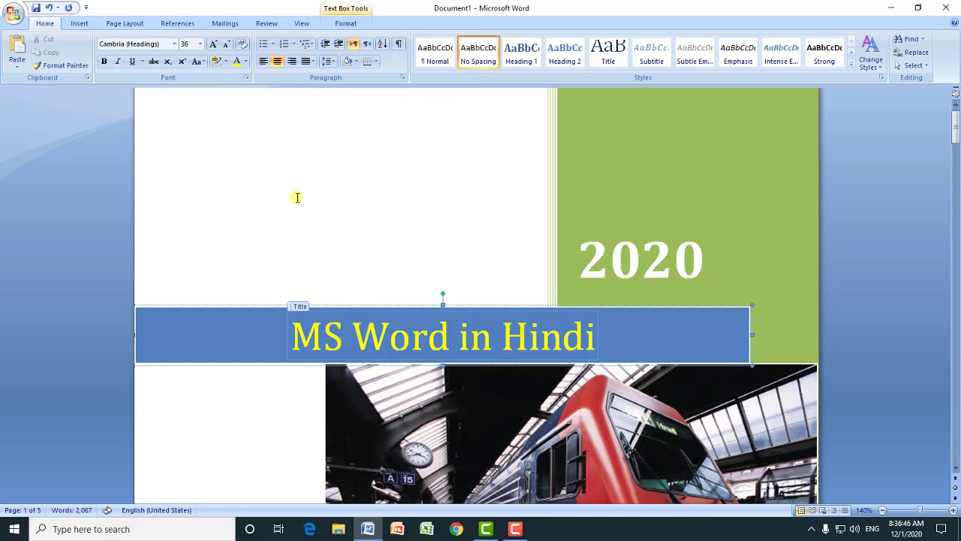
click(103, 63)
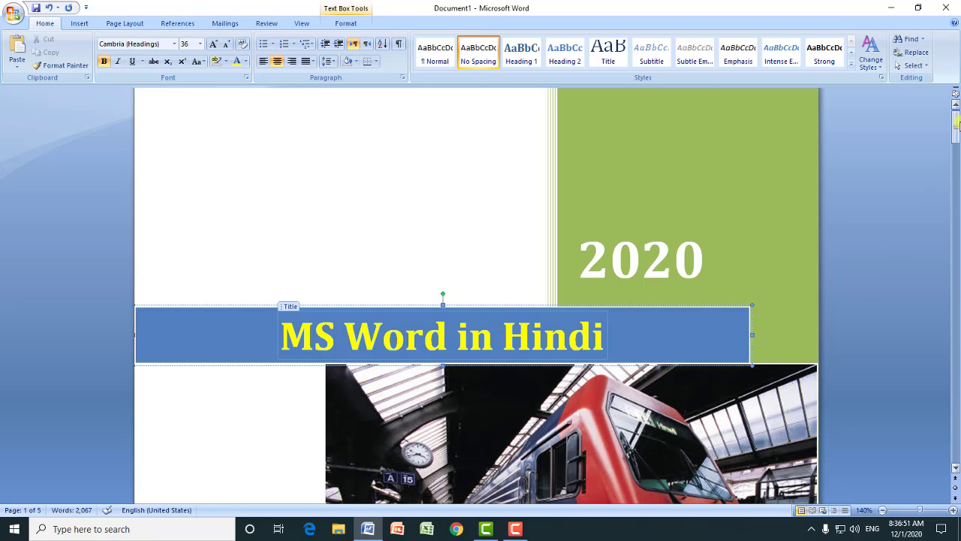
Step: Replace the author entry in the cover page's lower green block with the author's full name
drag(956, 125, 955, 160)
click(599, 273)
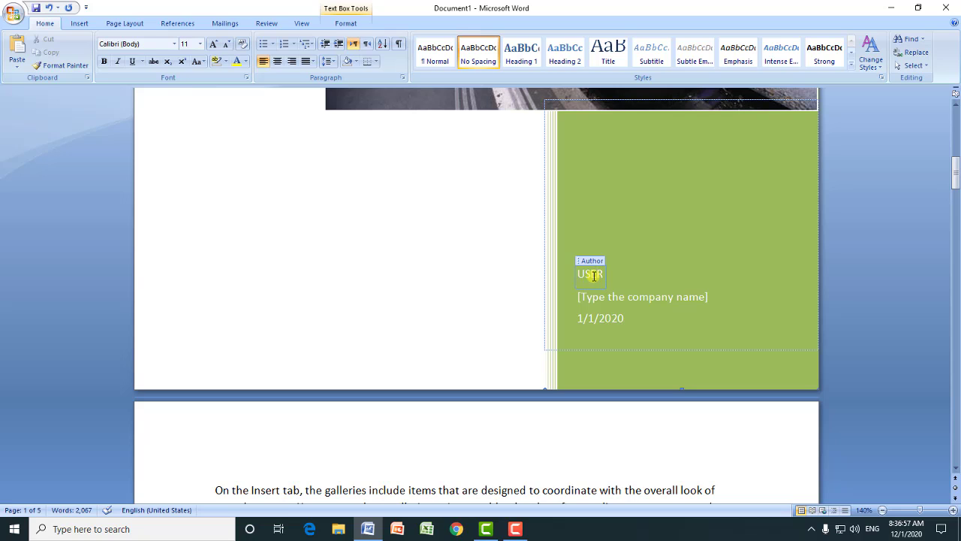
key(BackSpace)
text(Waseem Akram)
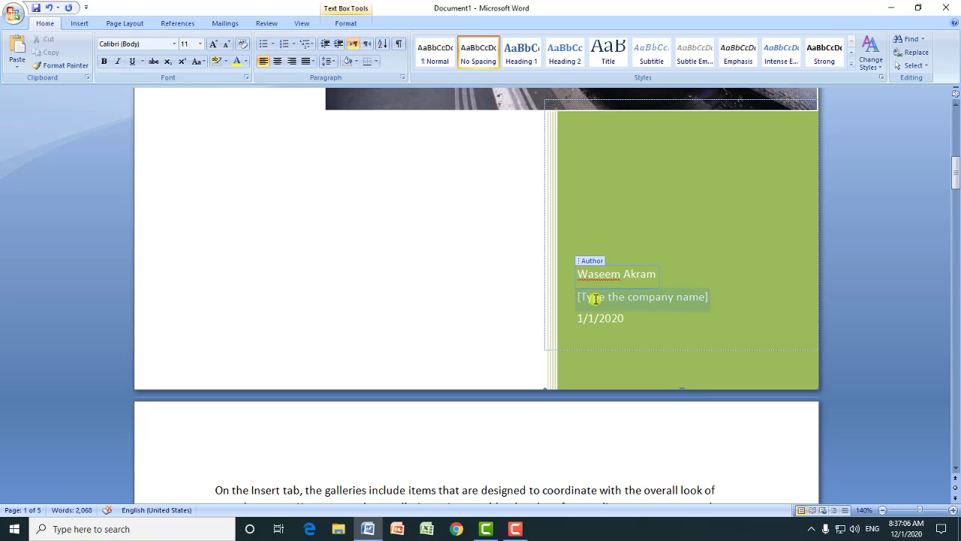
Step: Enter MMERC as the company name on the cover page
click(639, 299)
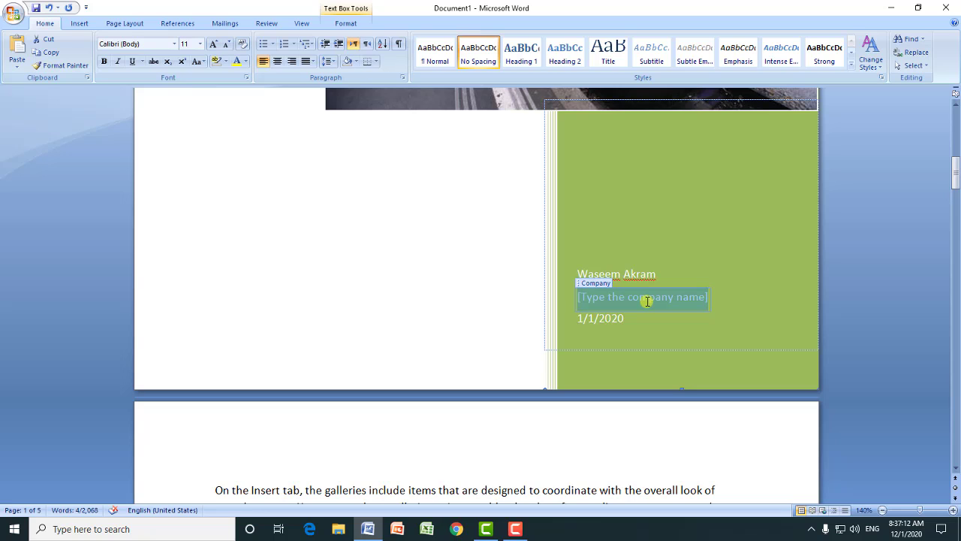
text(MME)
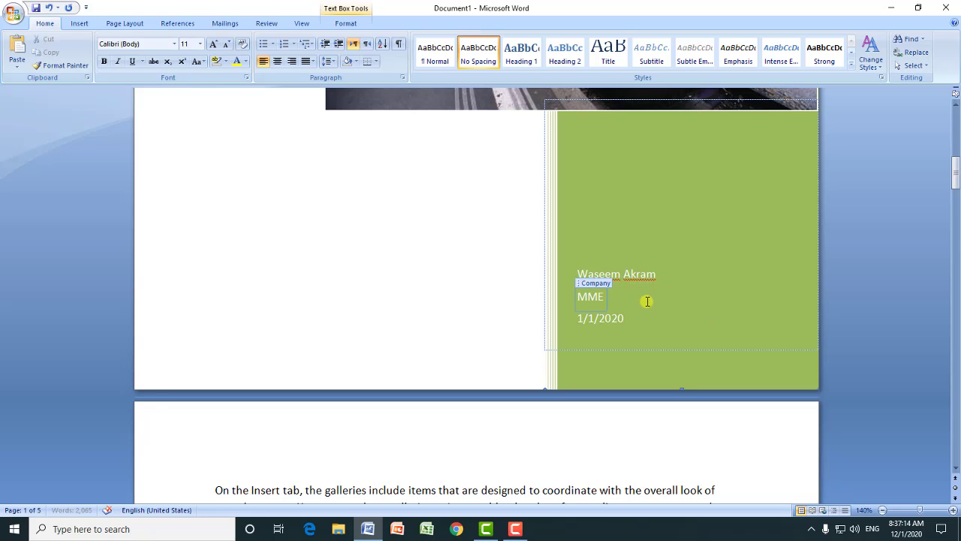
text(RC)
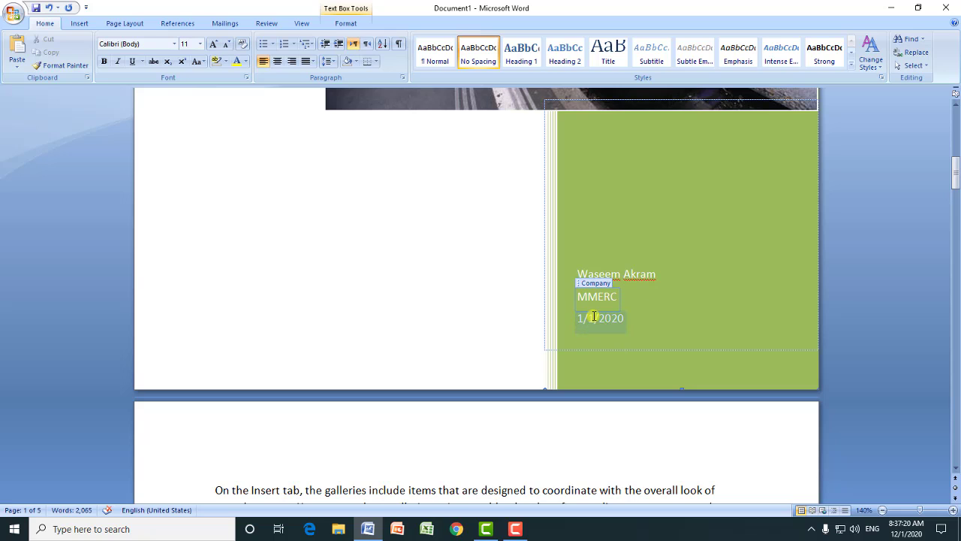
click(605, 272)
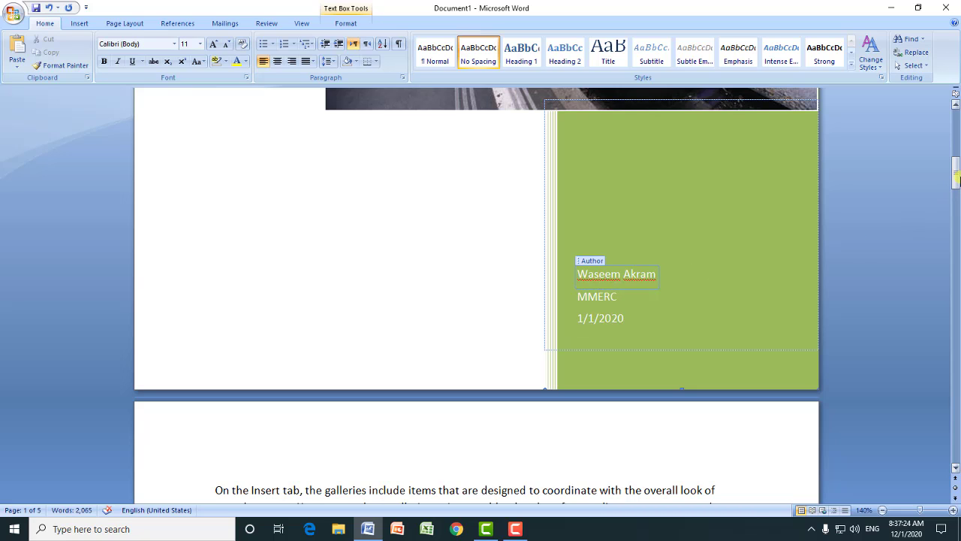
Step: Widen the cover page's train picture so it stretches to the left edge of the page
drag(957, 175, 953, 151)
click(484, 264)
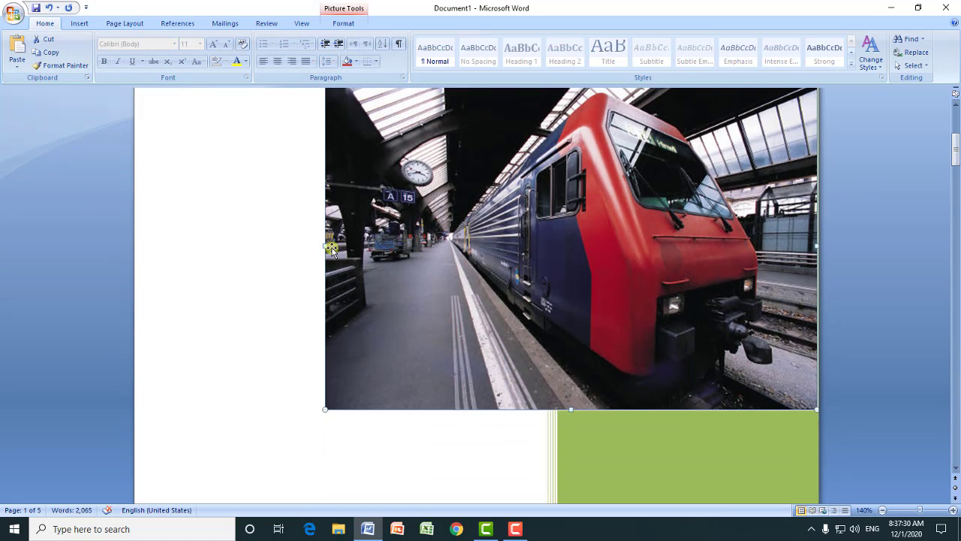
drag(320, 245, 134, 247)
Step: Review the whole customized cover page alongside the document's text pages at 50% zoom
click(882, 510)
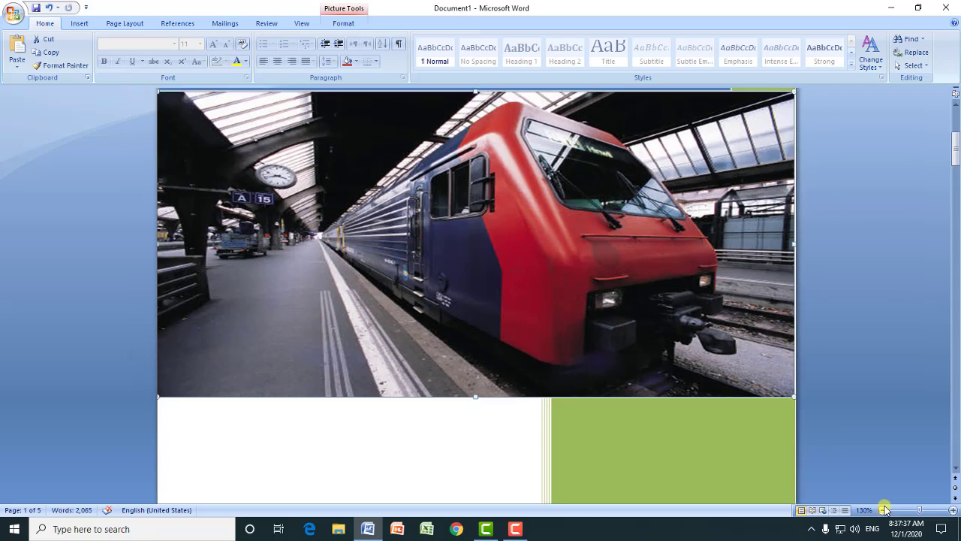
click(882, 510)
click(882, 510)
click(882, 510)
click(882, 509)
click(883, 509)
click(883, 510)
click(882, 510)
click(883, 510)
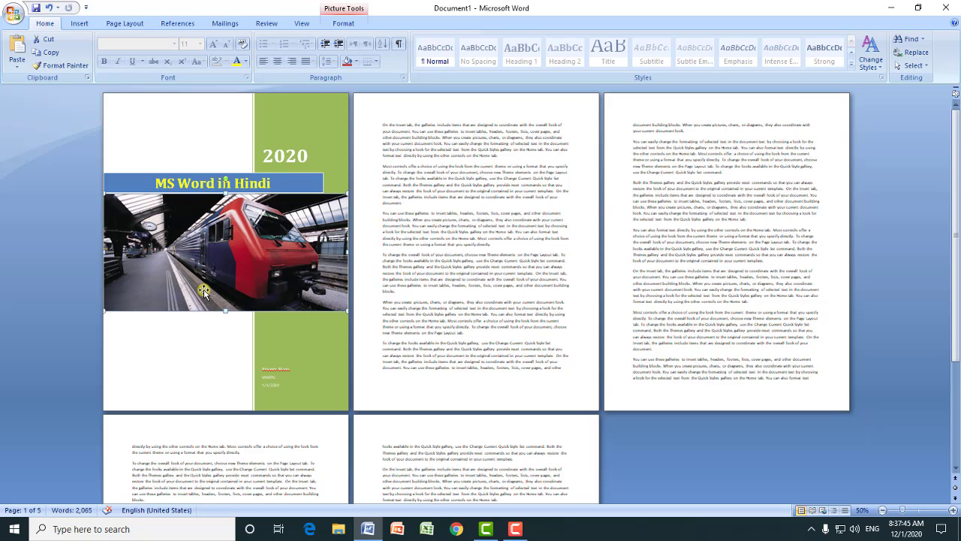
Step: Insert a blank page after the second text paragraph on the page following the cover
click(492, 229)
click(81, 25)
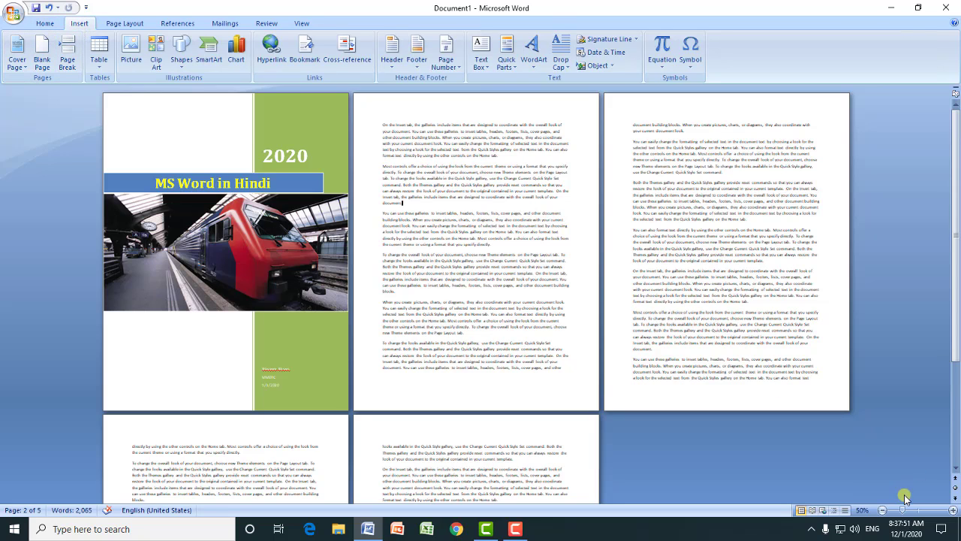
click(954, 510)
click(953, 510)
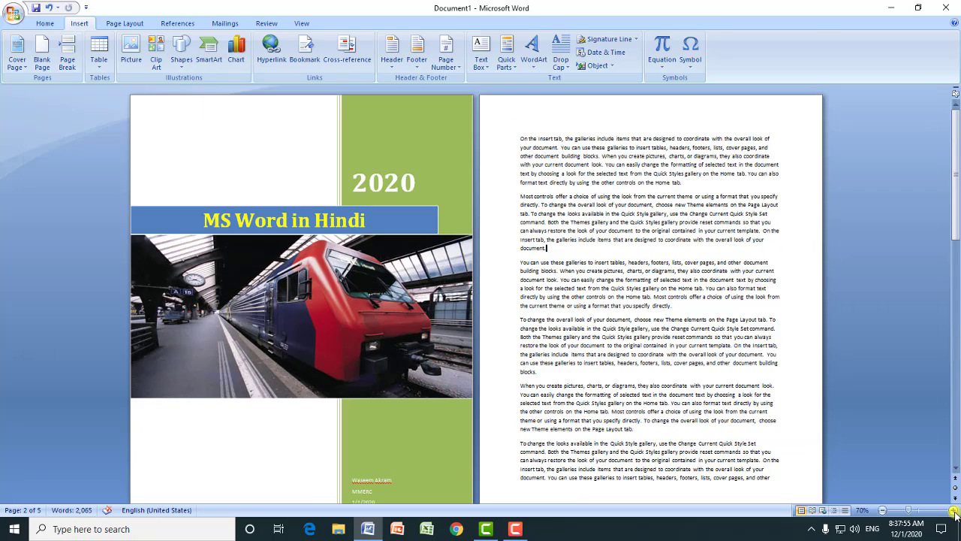
click(883, 510)
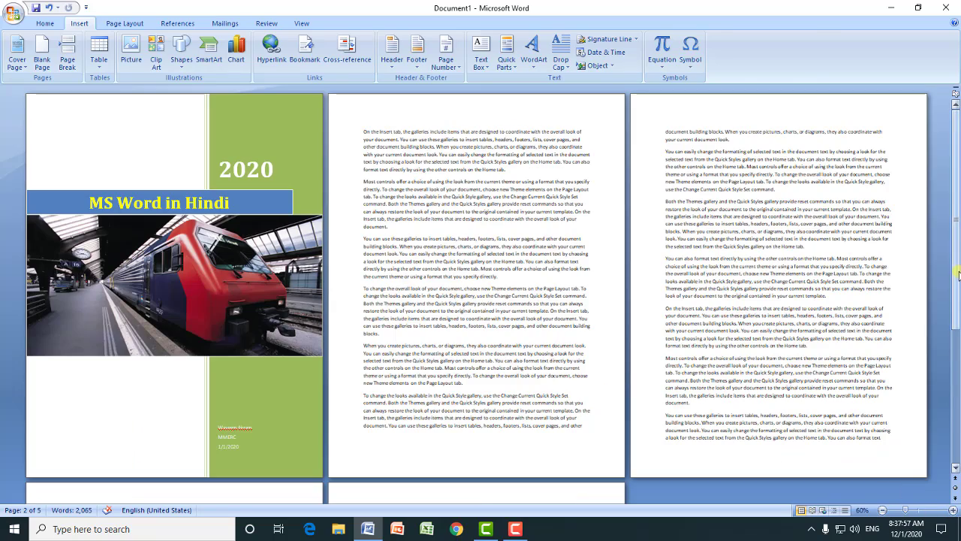
drag(956, 275, 956, 294)
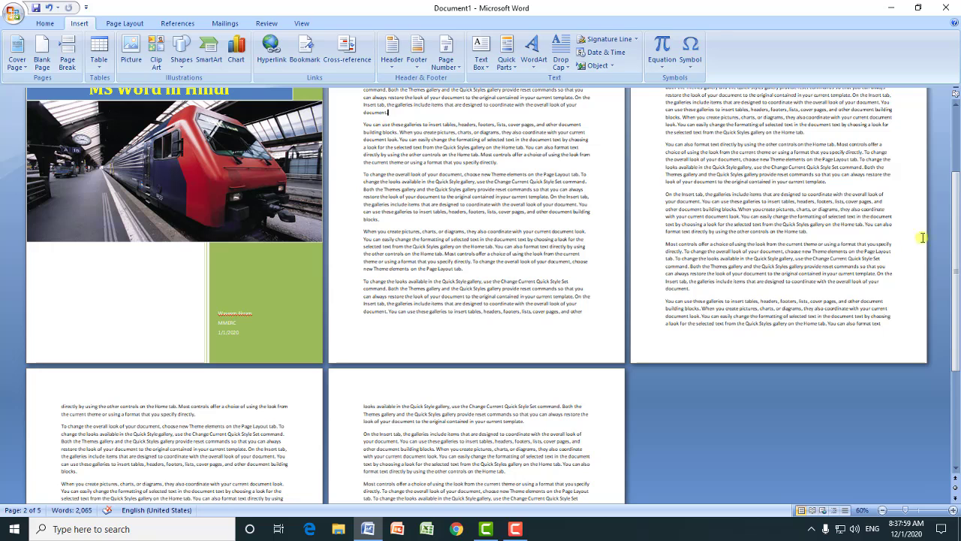
drag(956, 236, 956, 181)
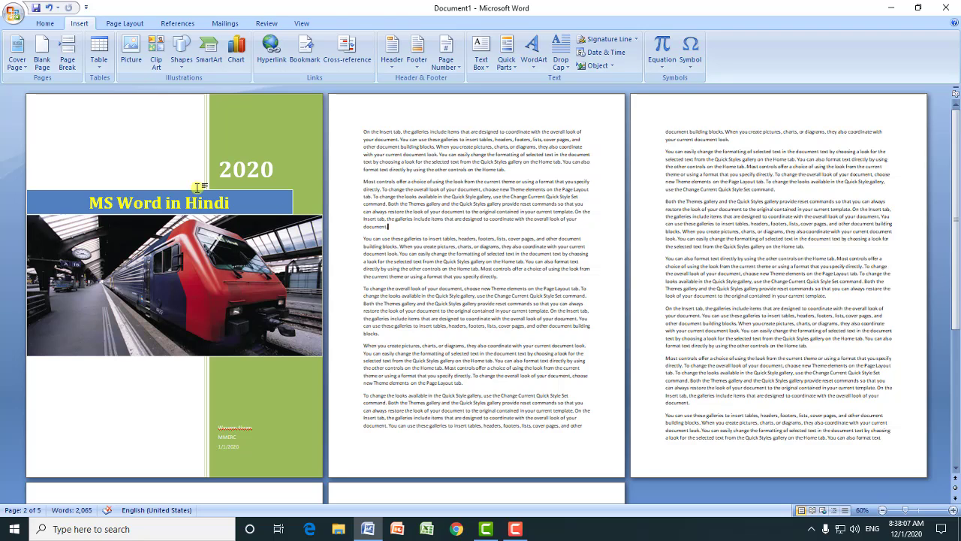
click(43, 65)
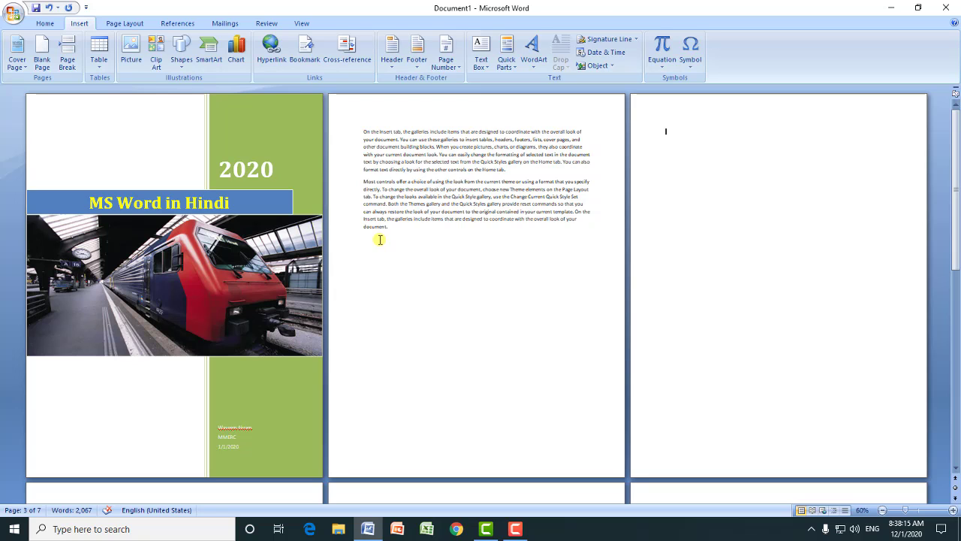
drag(957, 166, 954, 273)
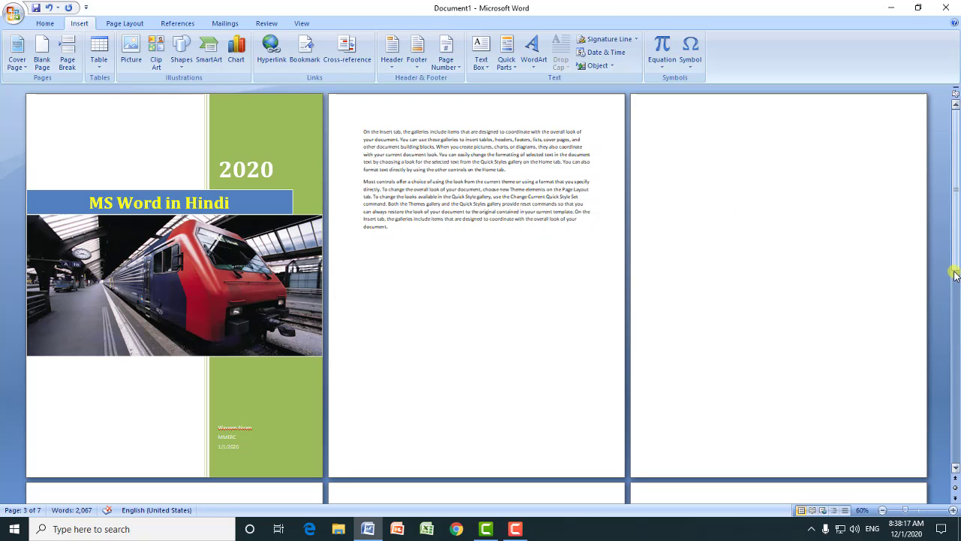
click(882, 510)
click(882, 510)
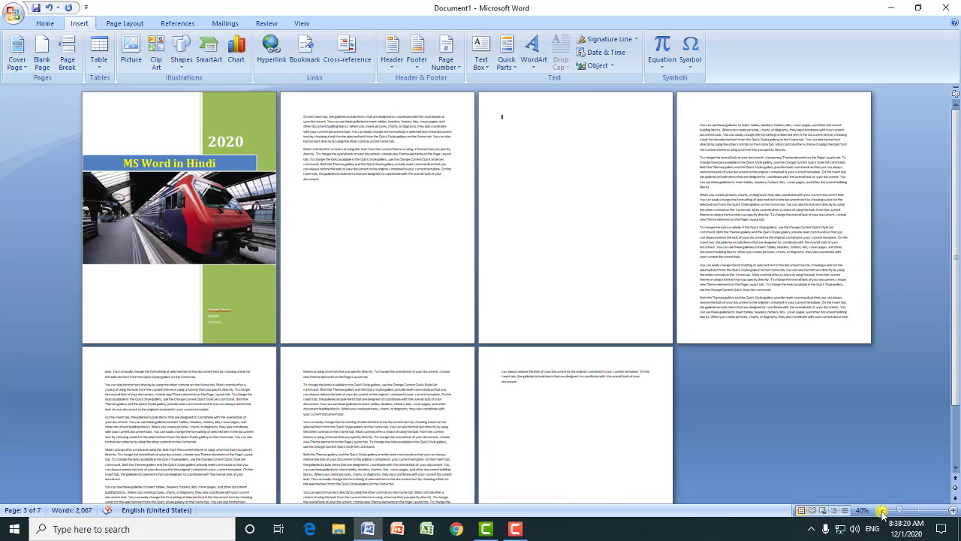
click(724, 125)
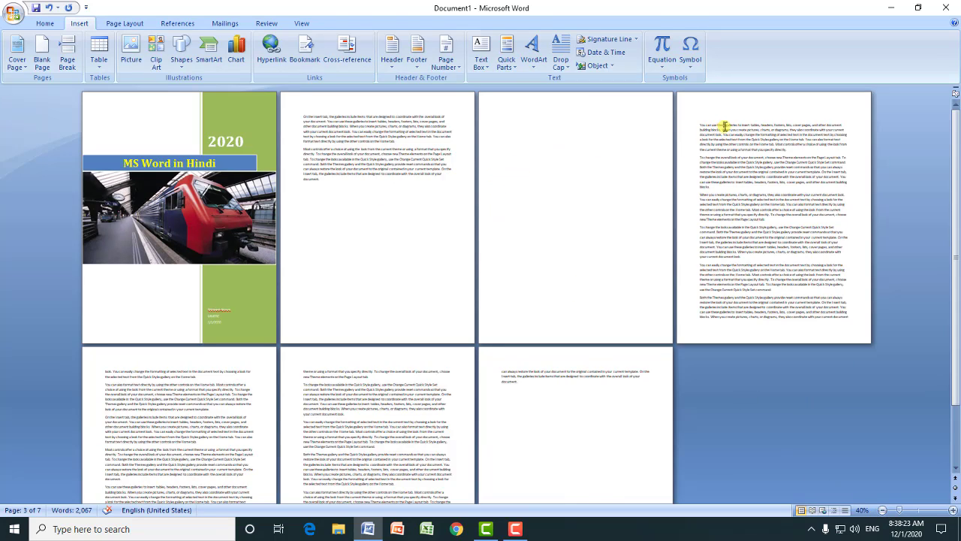
Step: Insert a page break after the first text paragraph on the page following the cover
click(328, 181)
click(951, 510)
click(951, 510)
click(952, 510)
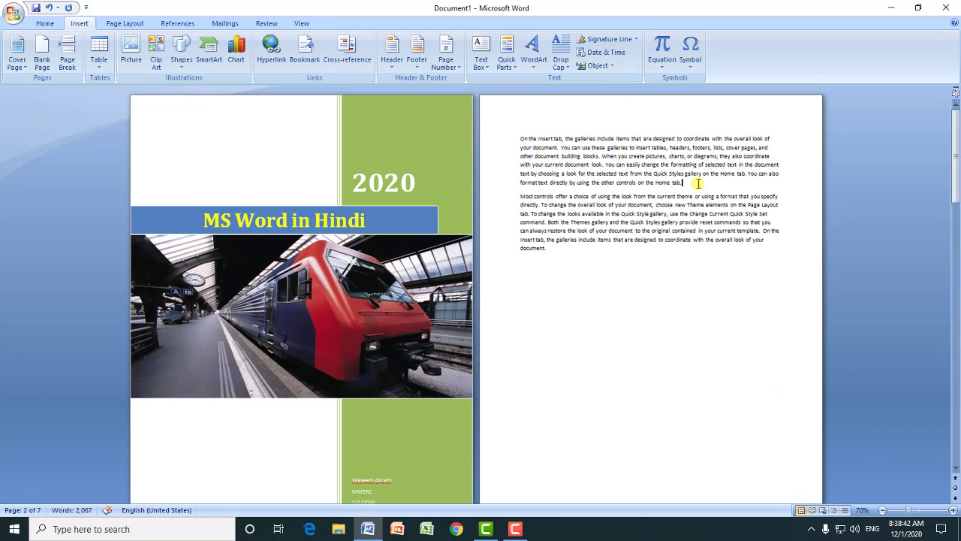
click(882, 510)
click(882, 510)
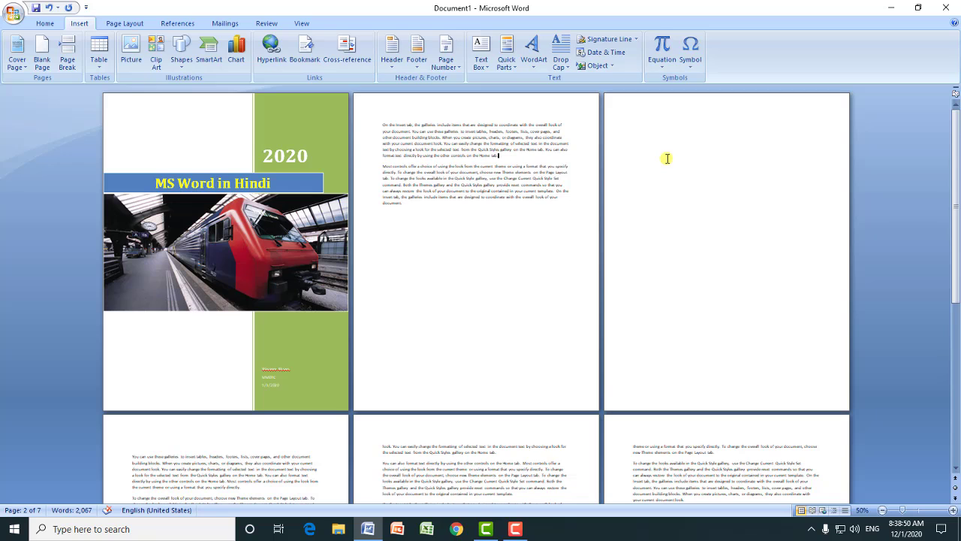
click(72, 66)
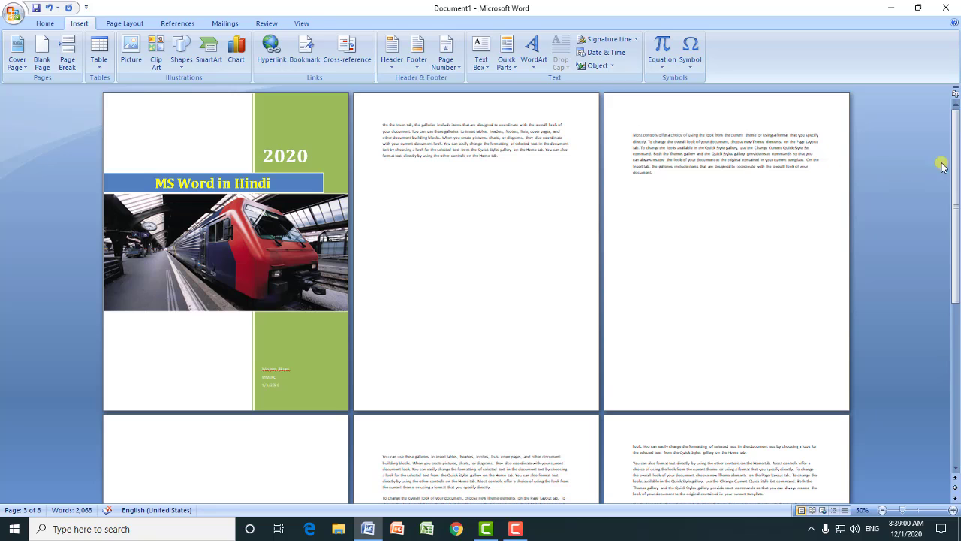
drag(955, 105, 912, 323)
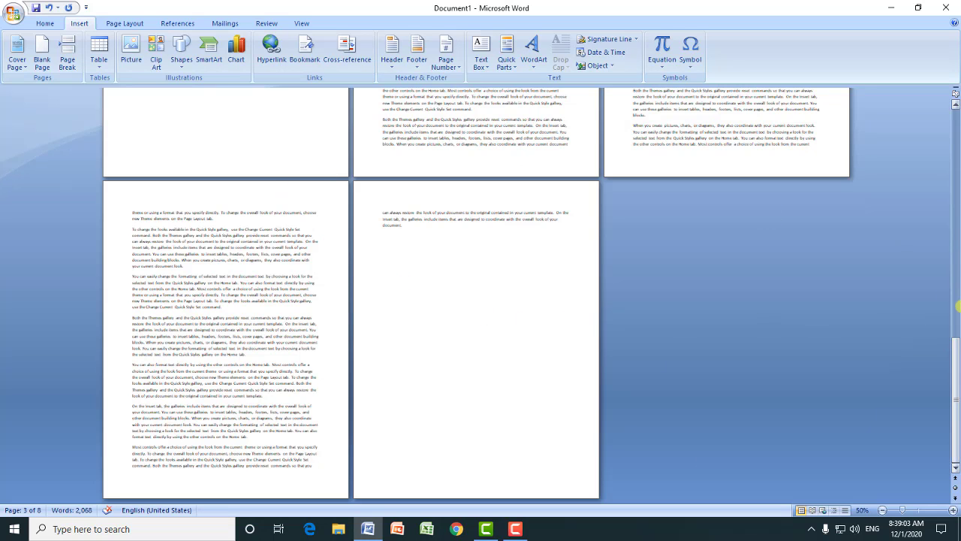
drag(957, 349, 958, 127)
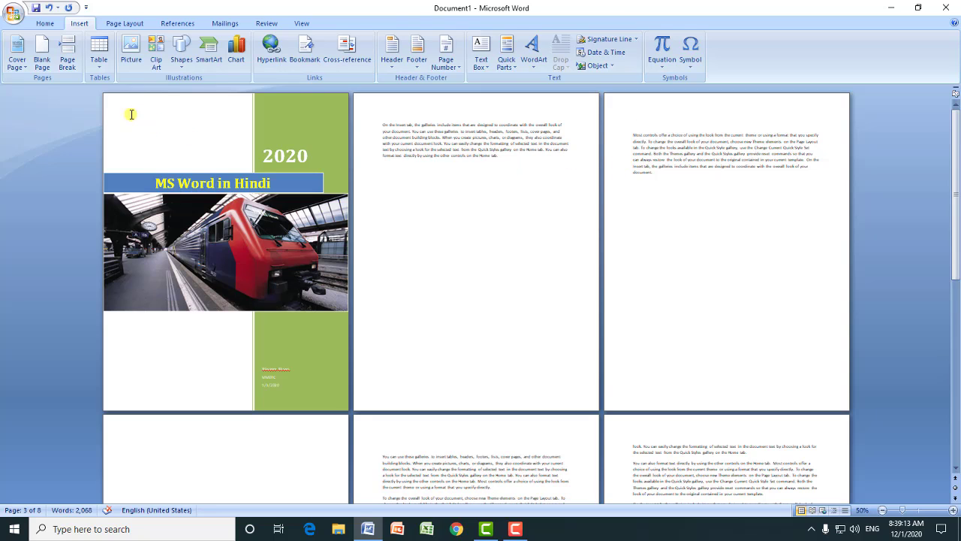
Step: Insert the picture 180499076 from the desktop subfolder below the text paragraph on page 3
click(691, 232)
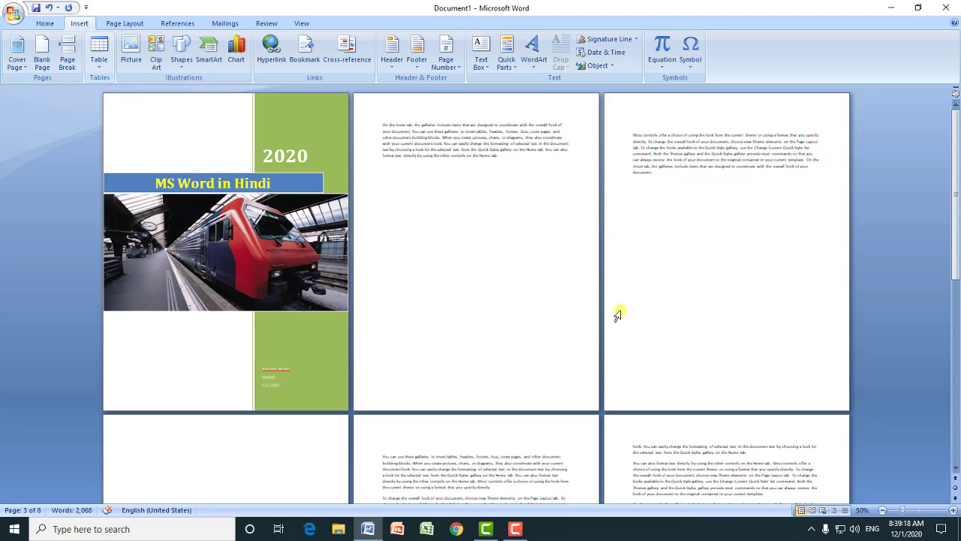
click(923, 510)
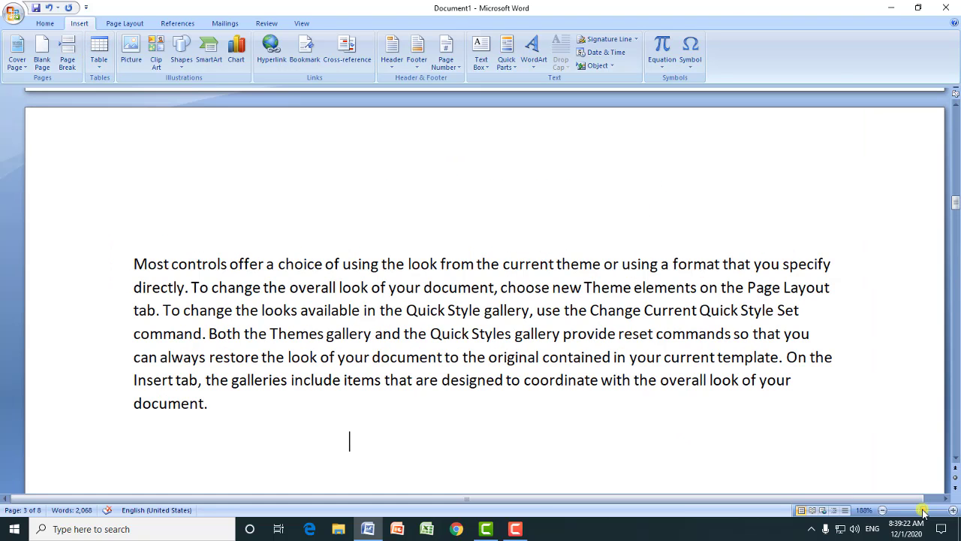
drag(923, 511, 920, 510)
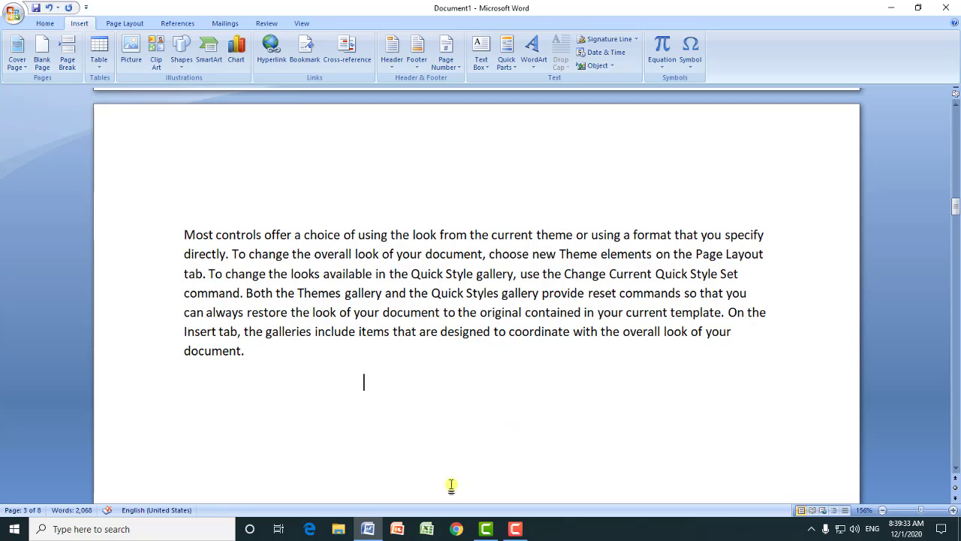
click(131, 56)
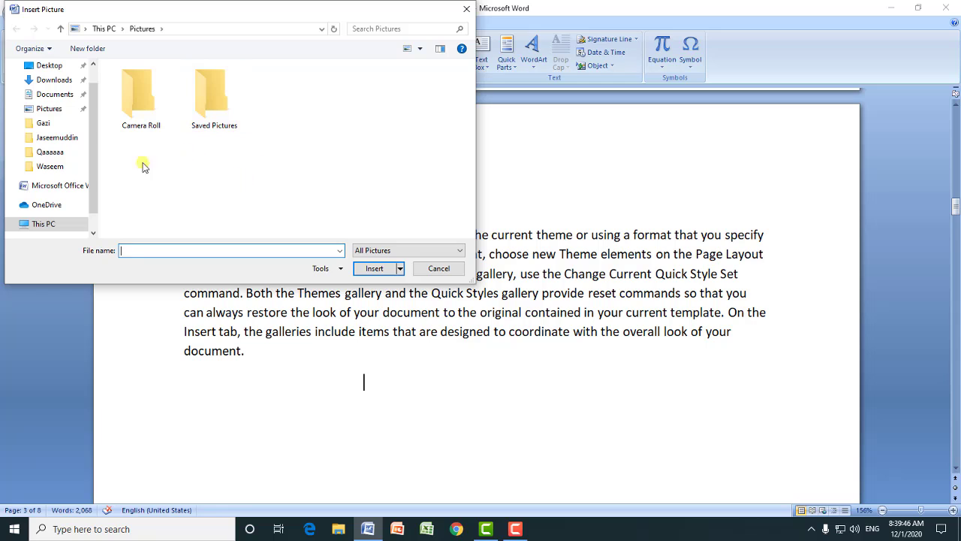
click(58, 115)
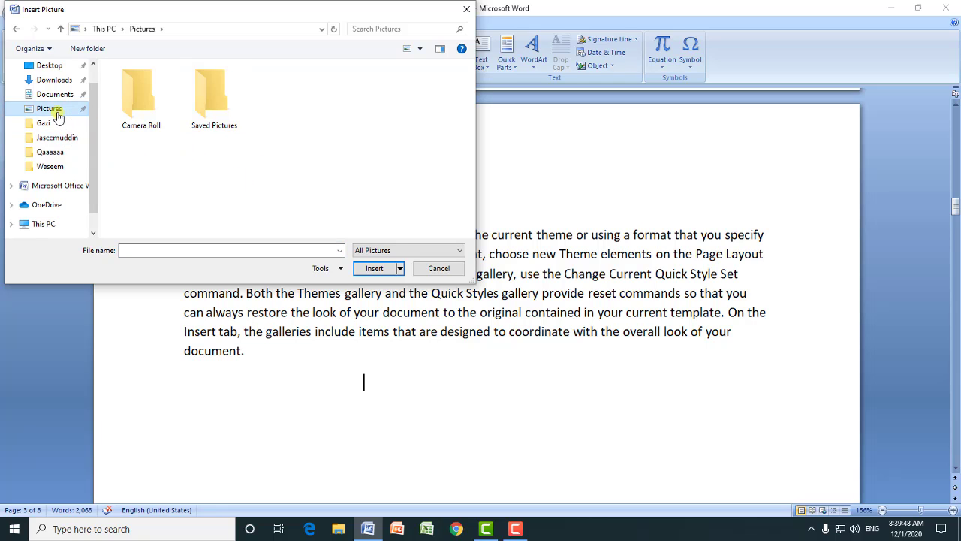
click(49, 167)
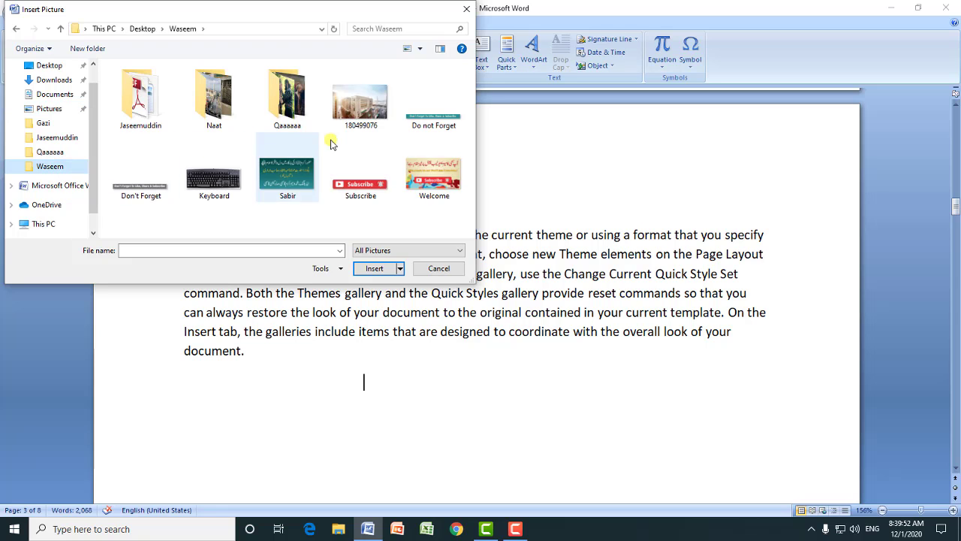
click(365, 112)
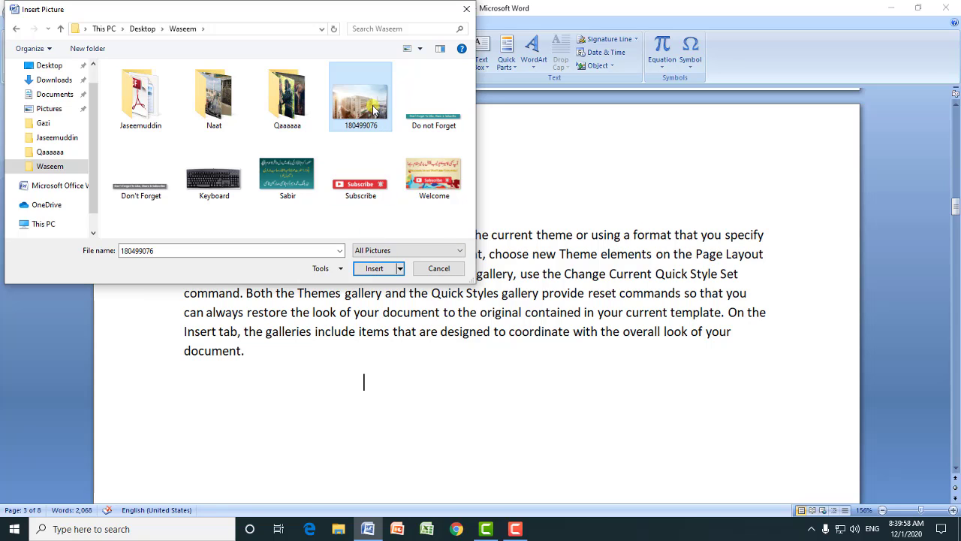
mouse_move(375, 108)
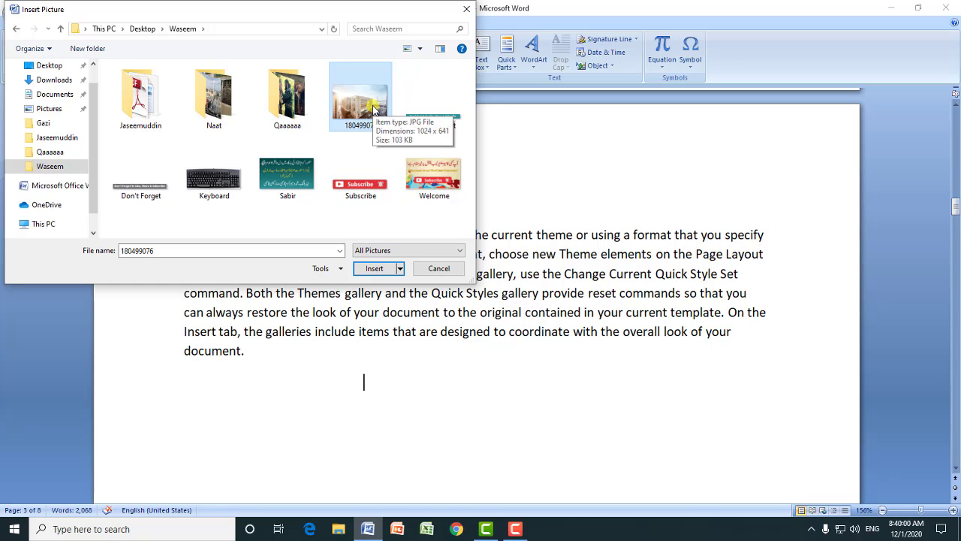
click(368, 272)
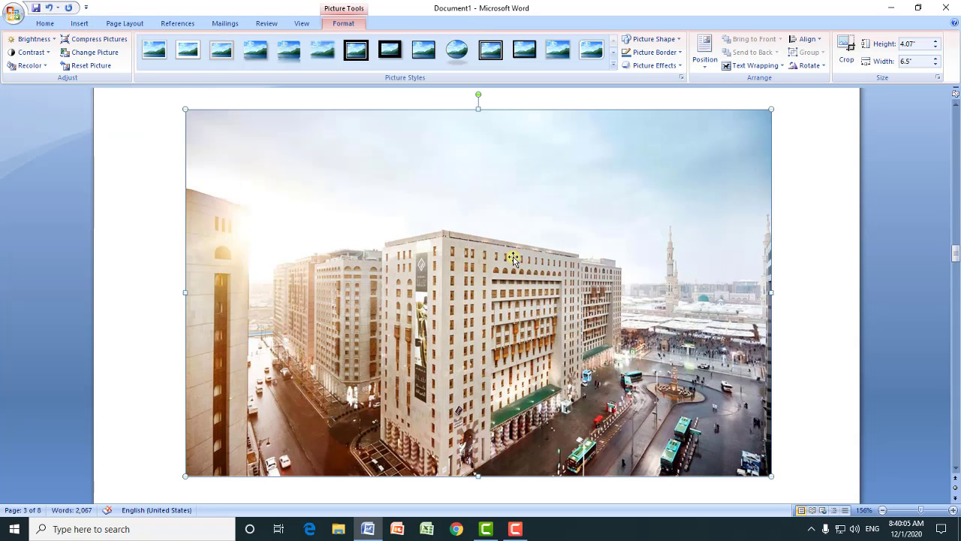
Step: Set the brightness of the inserted building picture to -20 %
mouse_move(955, 256)
mouse_down()
mouse_move(955, 271)
mouse_move(955, 255)
mouse_up()
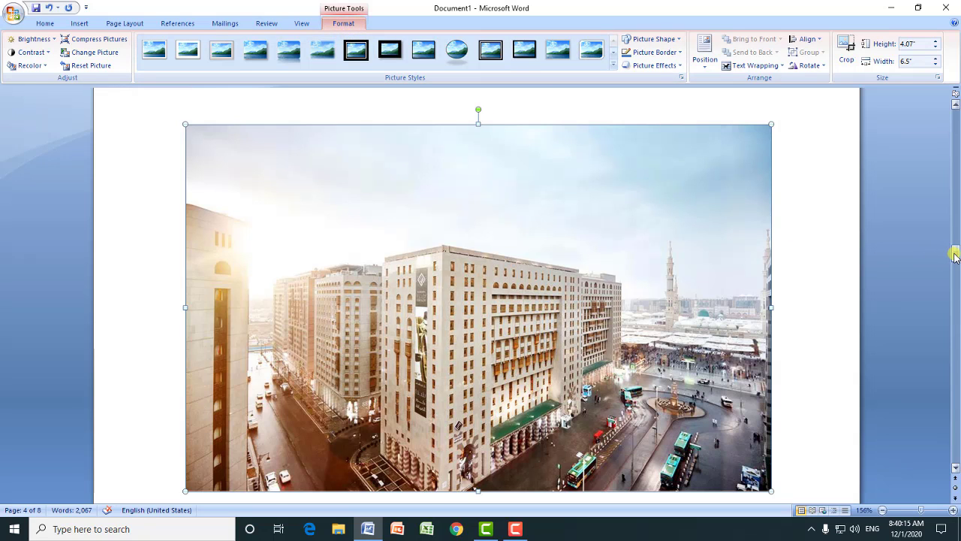
drag(955, 253, 954, 276)
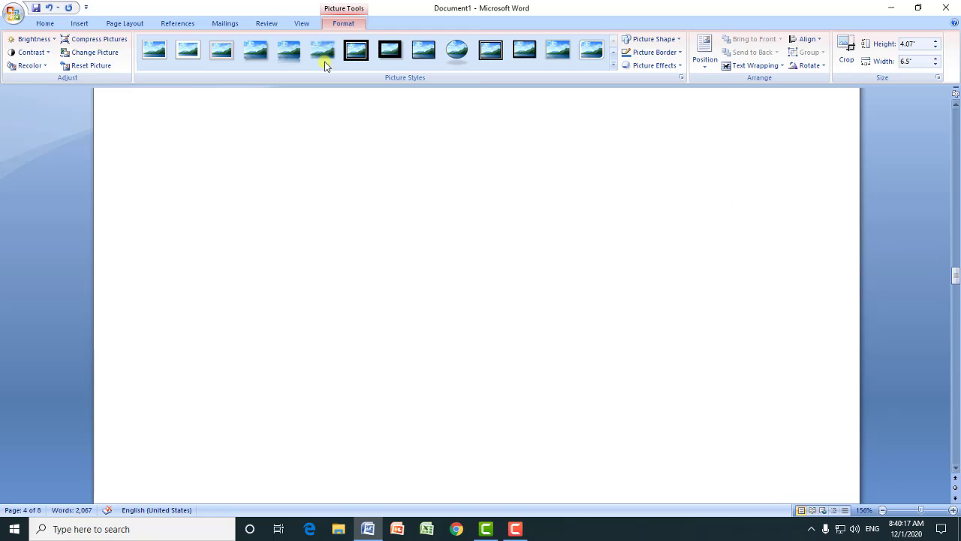
click(361, 197)
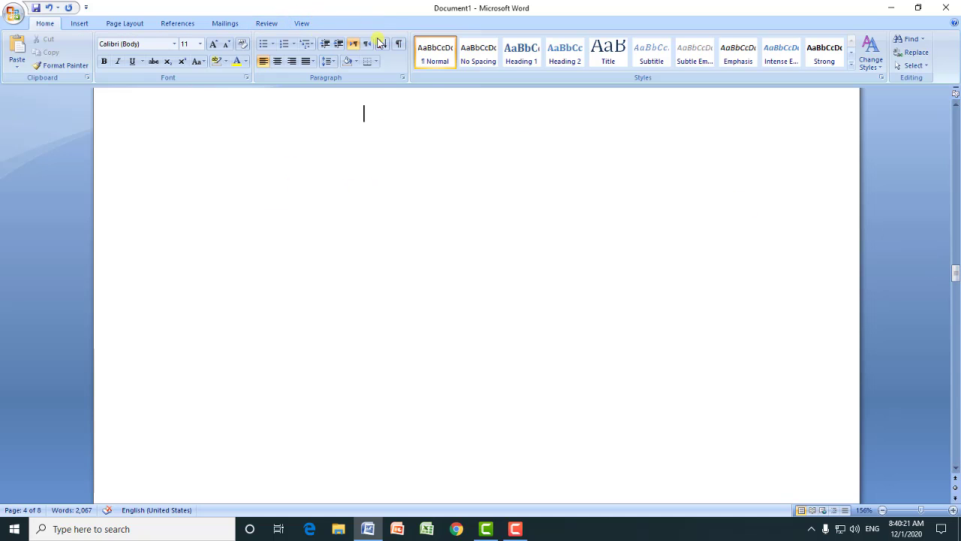
drag(956, 273, 956, 255)
click(574, 185)
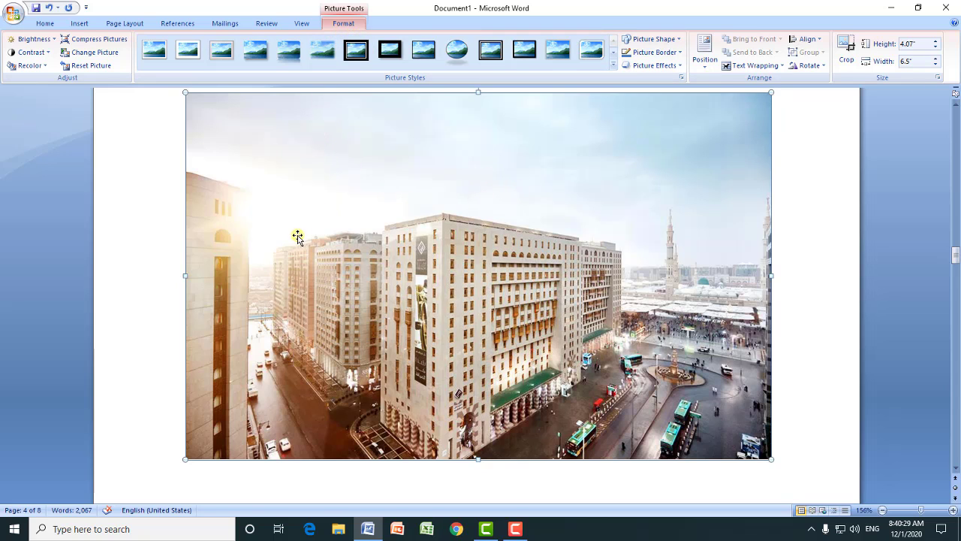
click(54, 42)
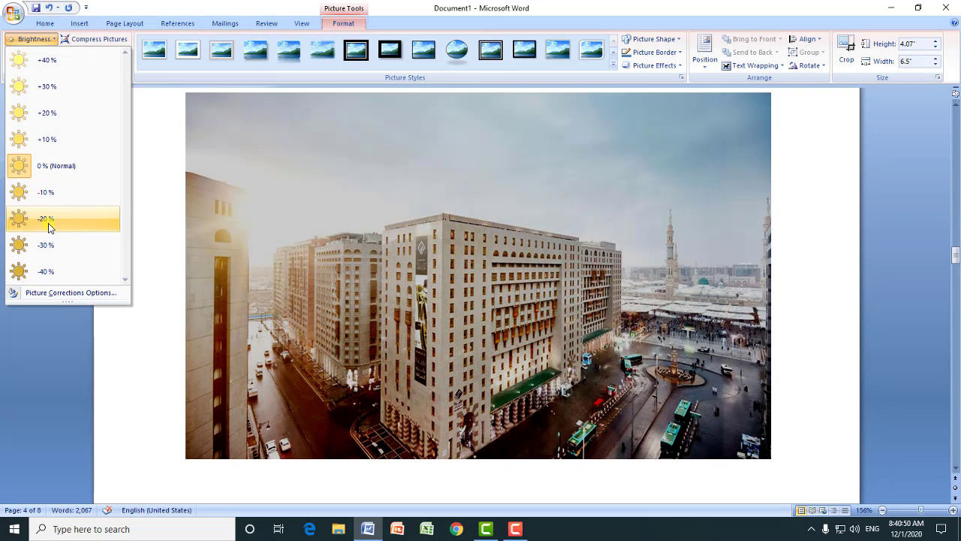
click(48, 226)
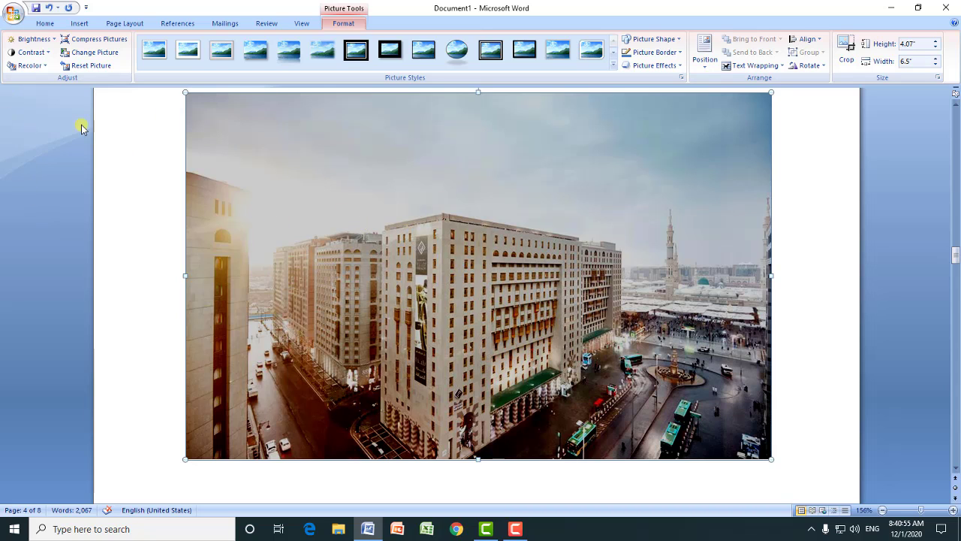
Step: Try the Text color 2 Dark recolor on the building picture and return it to No Recolor
click(50, 54)
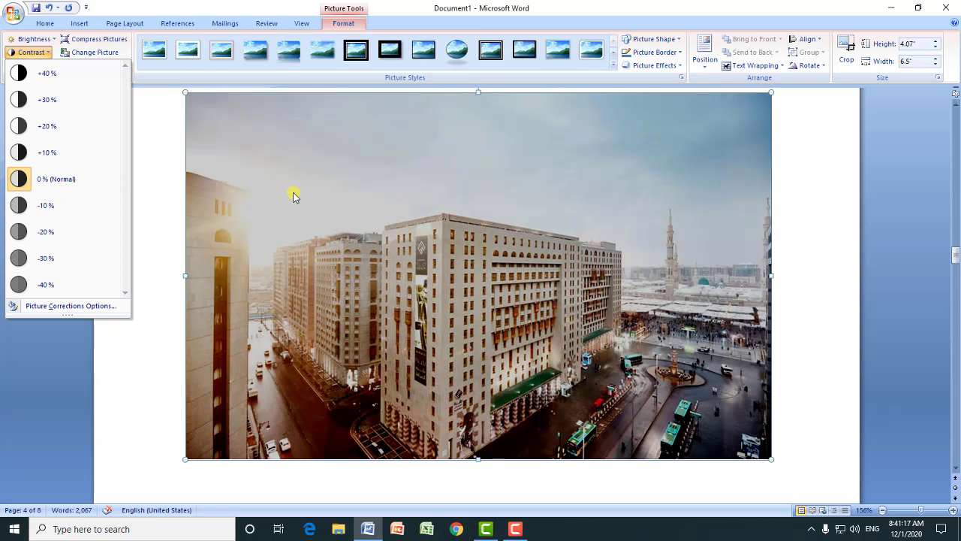
click(293, 193)
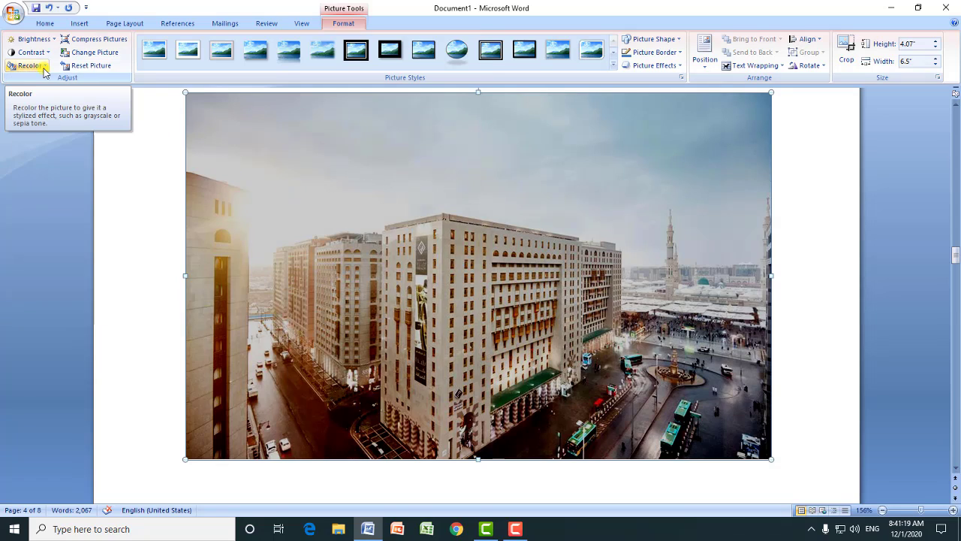
click(30, 65)
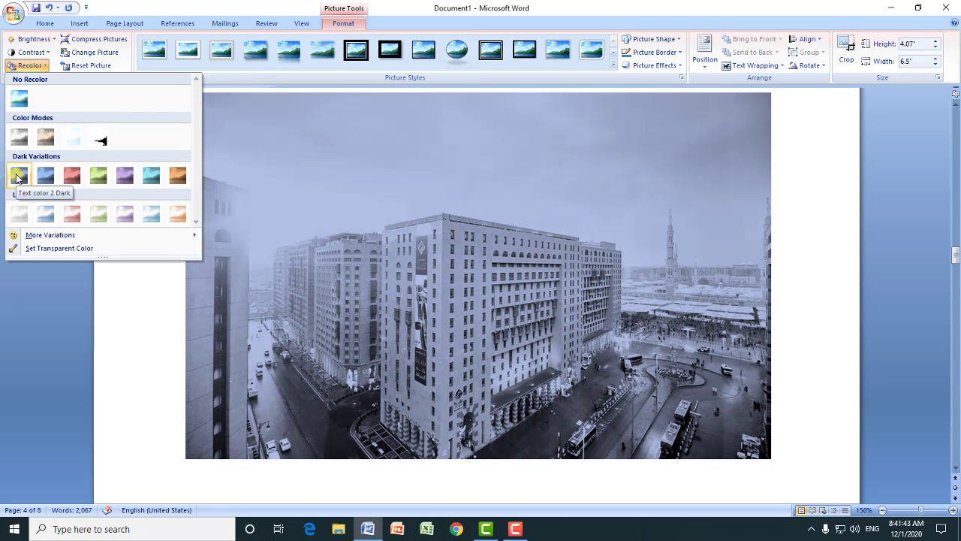
click(18, 177)
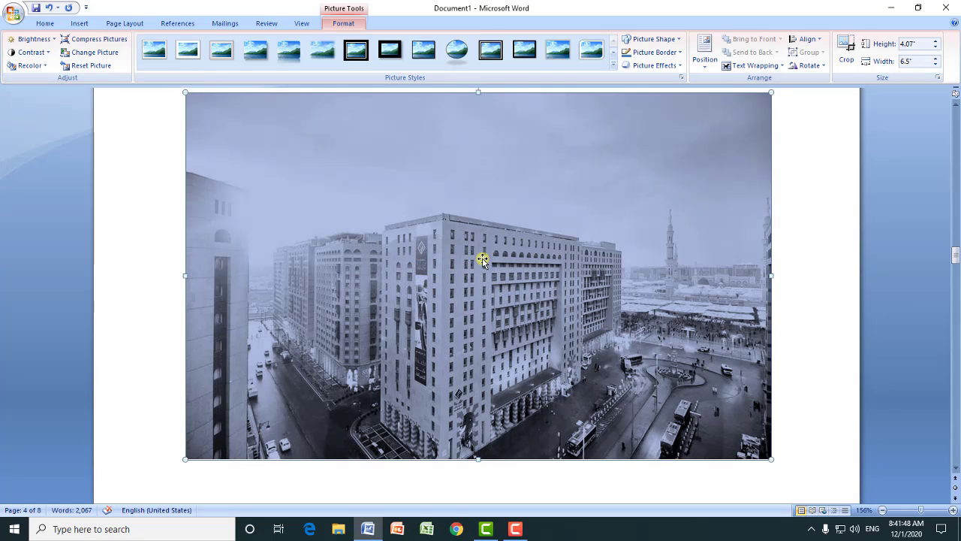
click(45, 66)
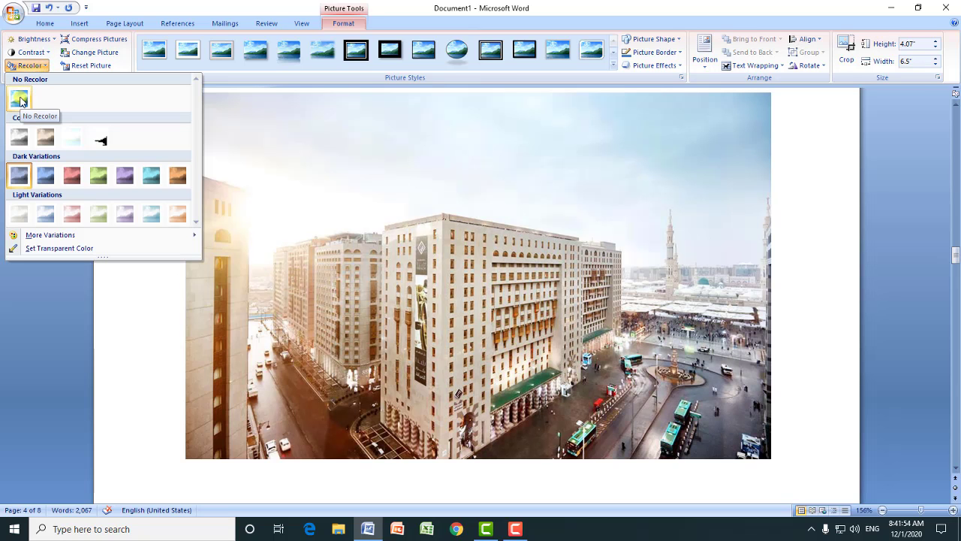
click(20, 101)
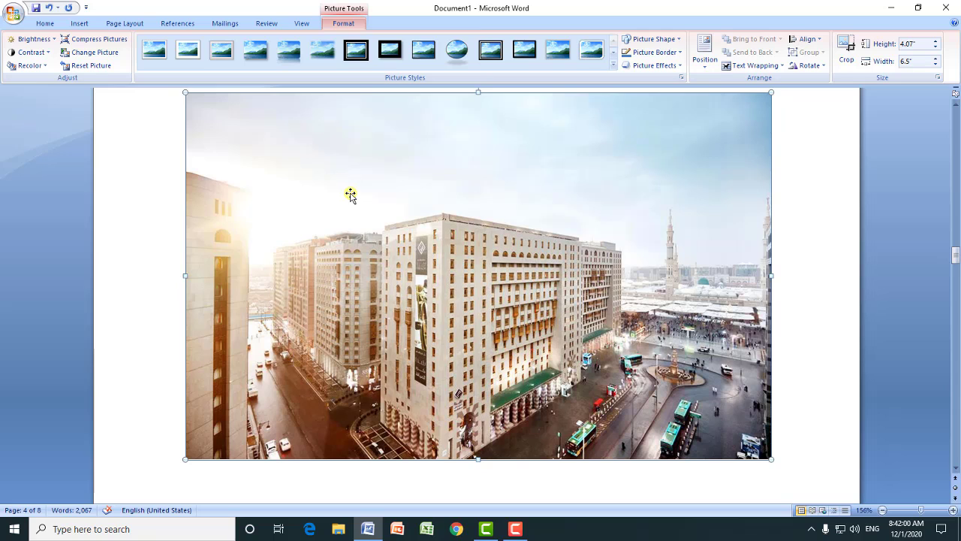
Step: Compress the pictures in the document, leaving the option to apply to selected pictures only unchecked
click(95, 39)
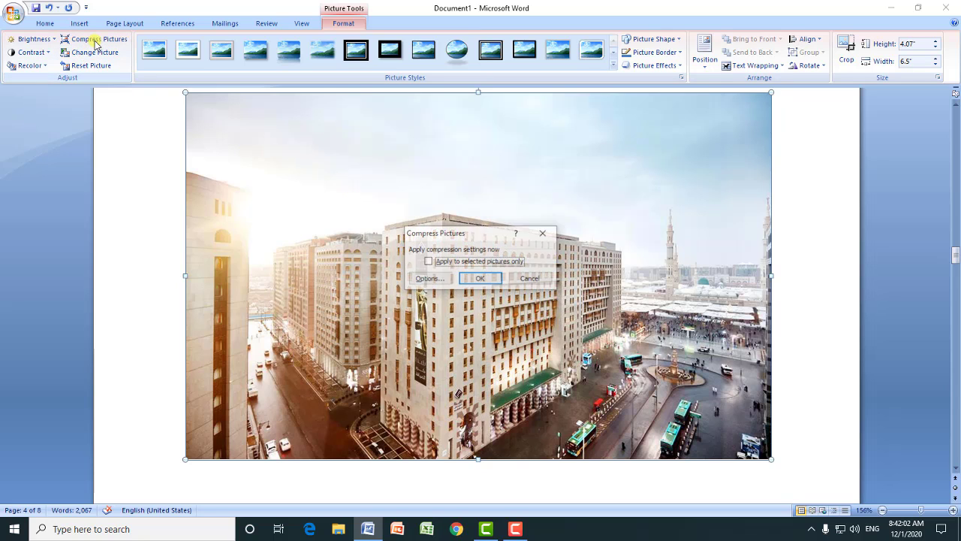
click(491, 278)
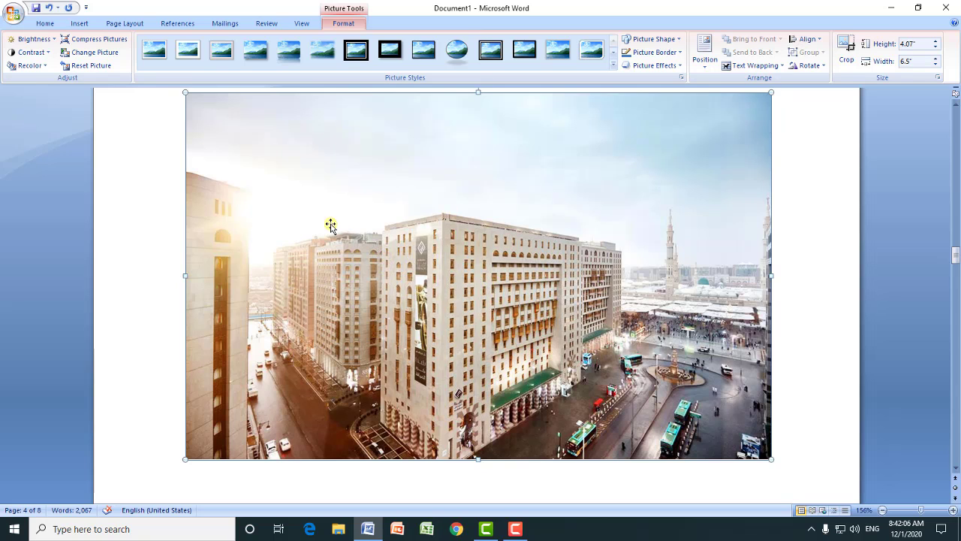
click(95, 41)
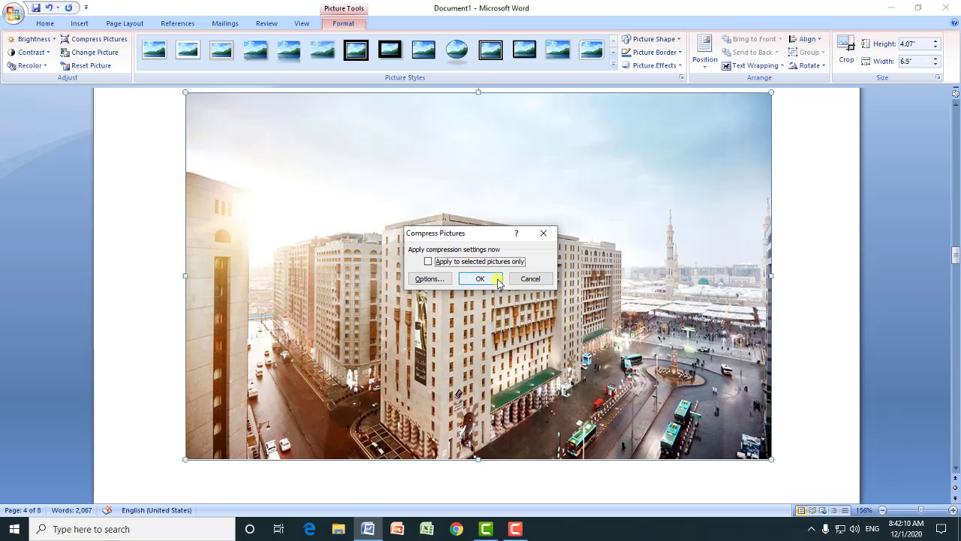
click(530, 279)
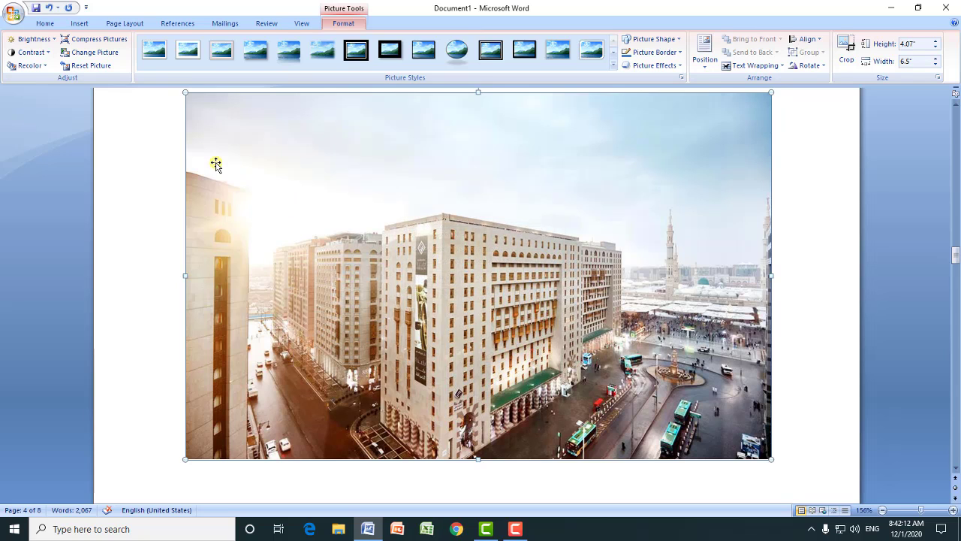
click(84, 42)
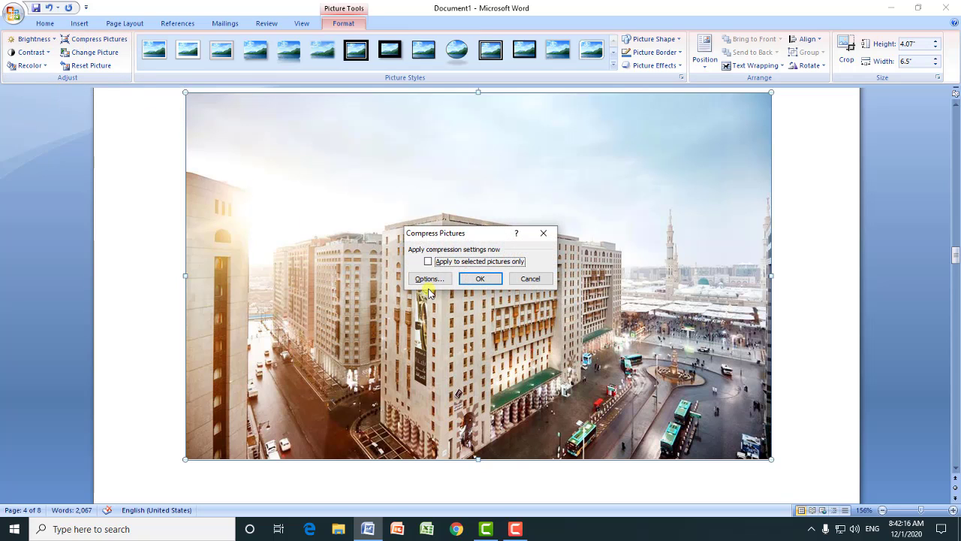
click(479, 279)
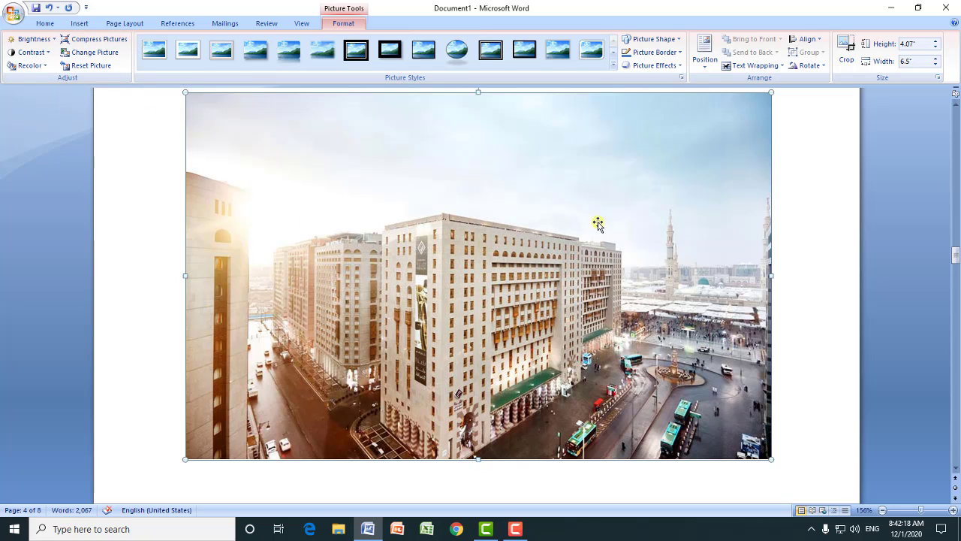
Step: Replace the building picture with the Subscribe picture from the same folder
click(86, 54)
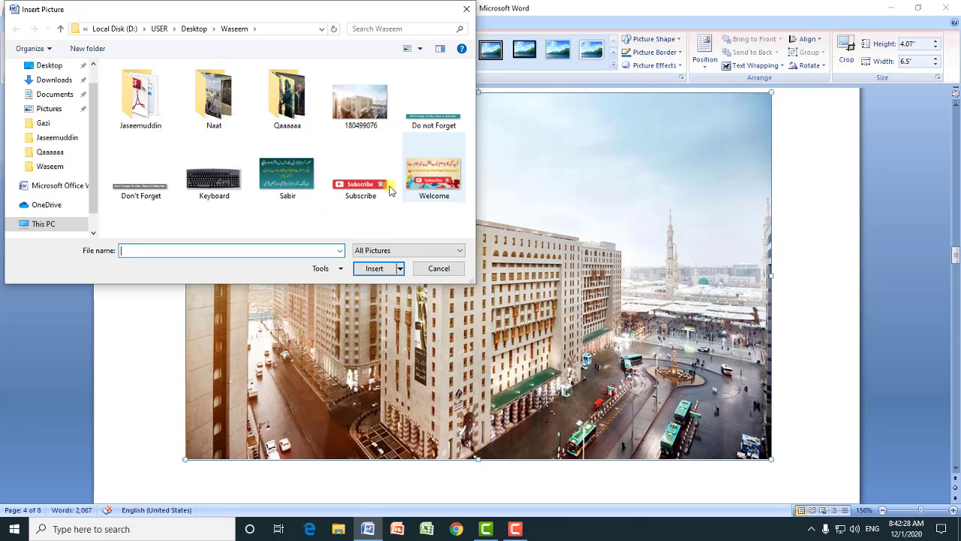
click(371, 194)
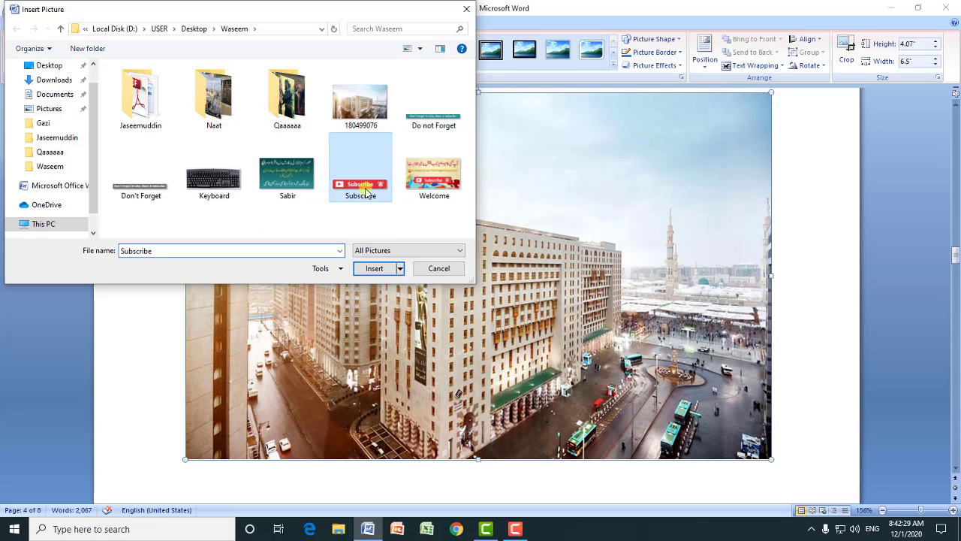
click(370, 268)
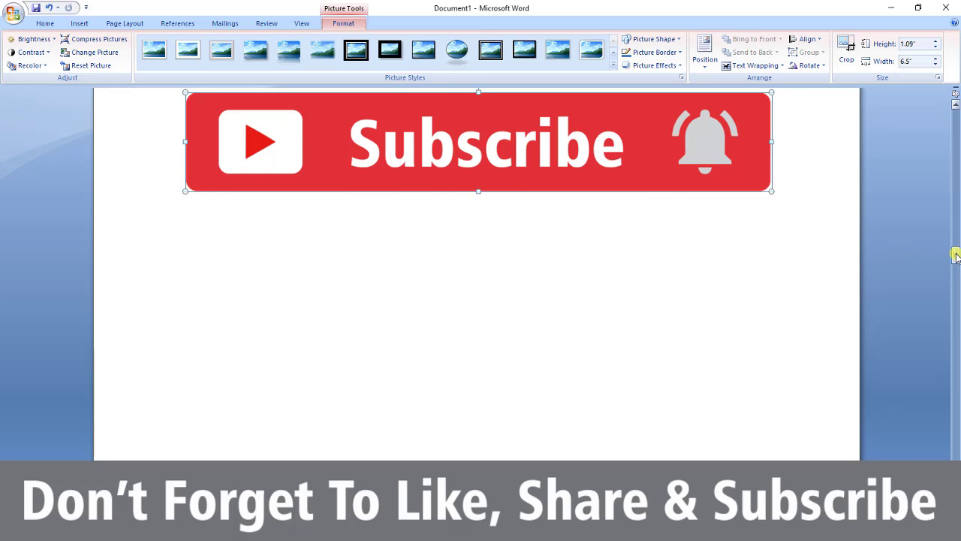
drag(955, 254, 956, 250)
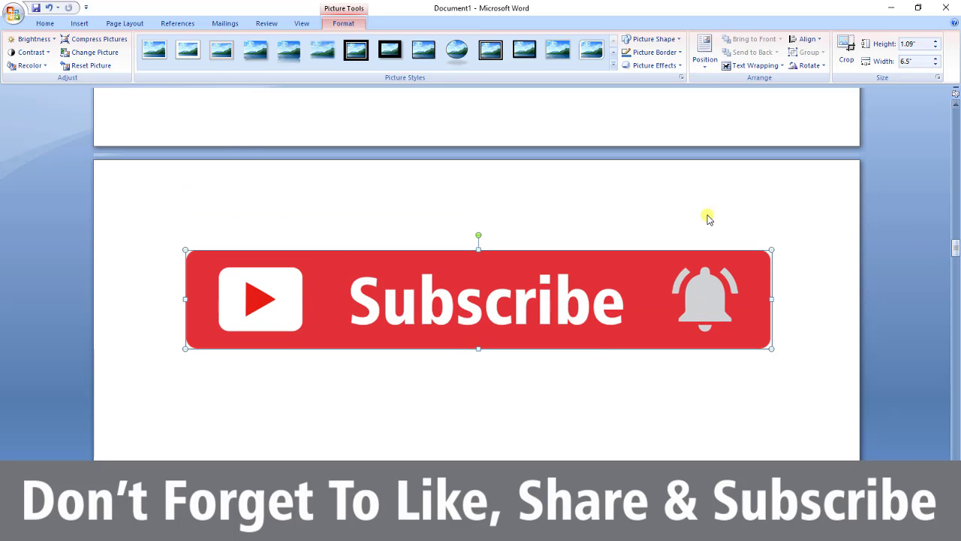
Step: Replace the Subscribe picture with the picture 180499076
click(93, 52)
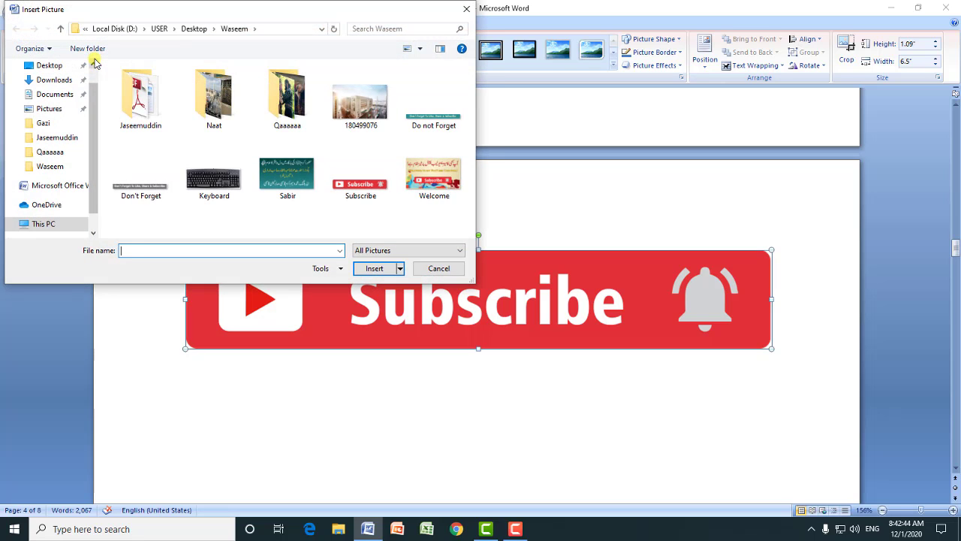
click(368, 112)
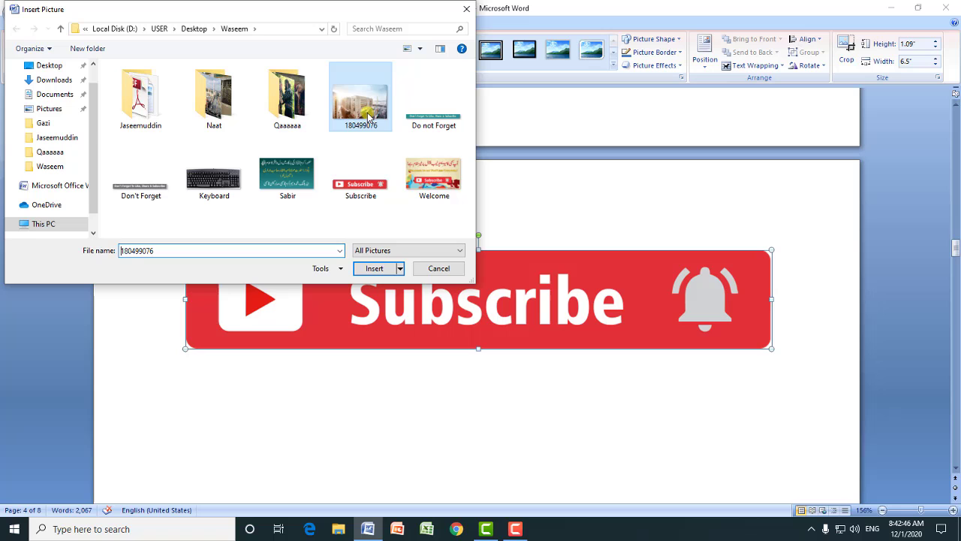
click(373, 268)
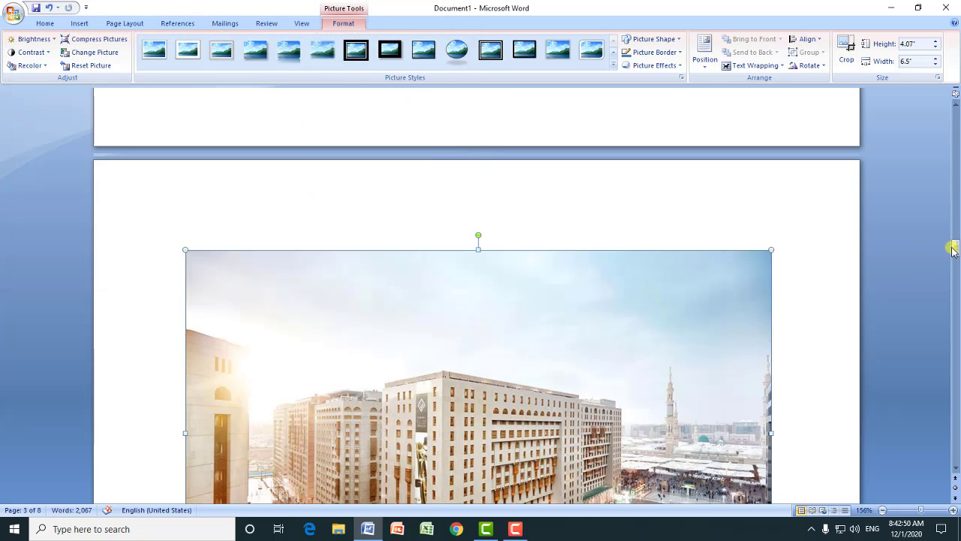
drag(954, 250, 953, 255)
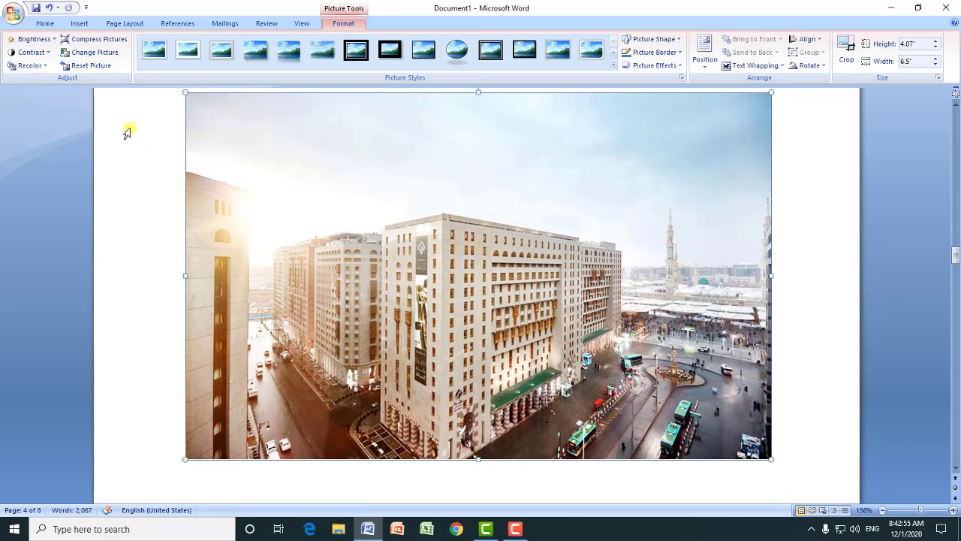
Step: Reset the building picture to discard its formatting changes
click(92, 66)
click(100, 73)
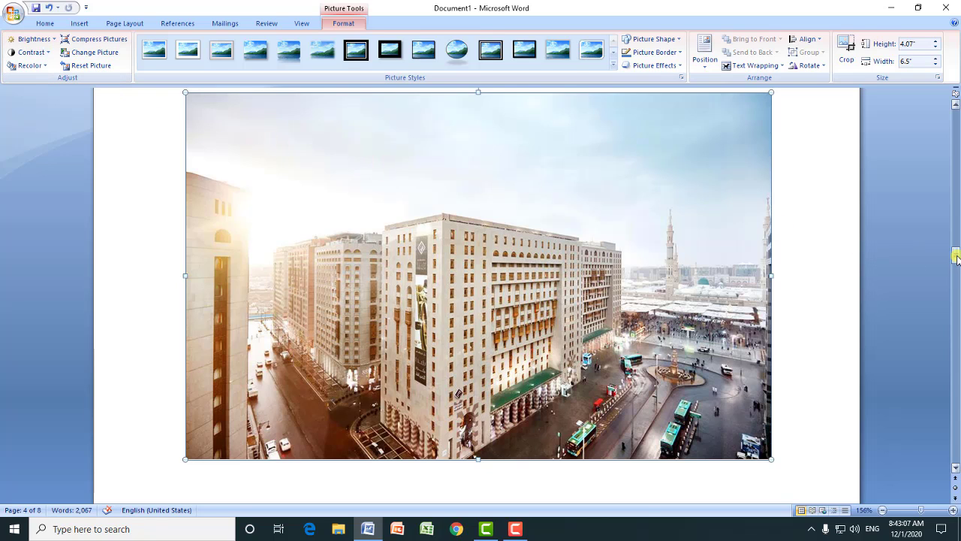
mouse_move(956, 259)
mouse_down()
mouse_move(957, 247)
mouse_move(956, 258)
mouse_up()
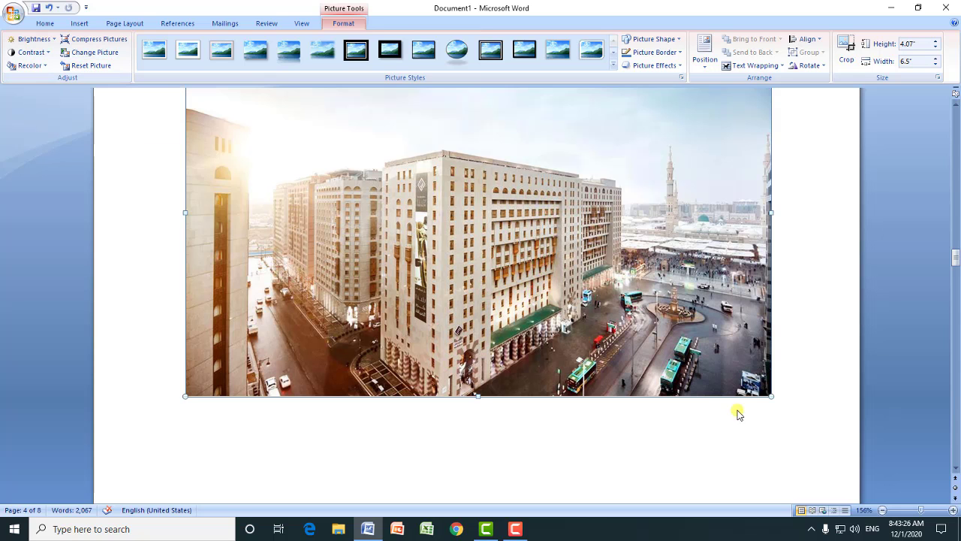
mouse_move(772, 395)
mouse_down()
mouse_move(901, 446)
mouse_move(772, 392)
mouse_up()
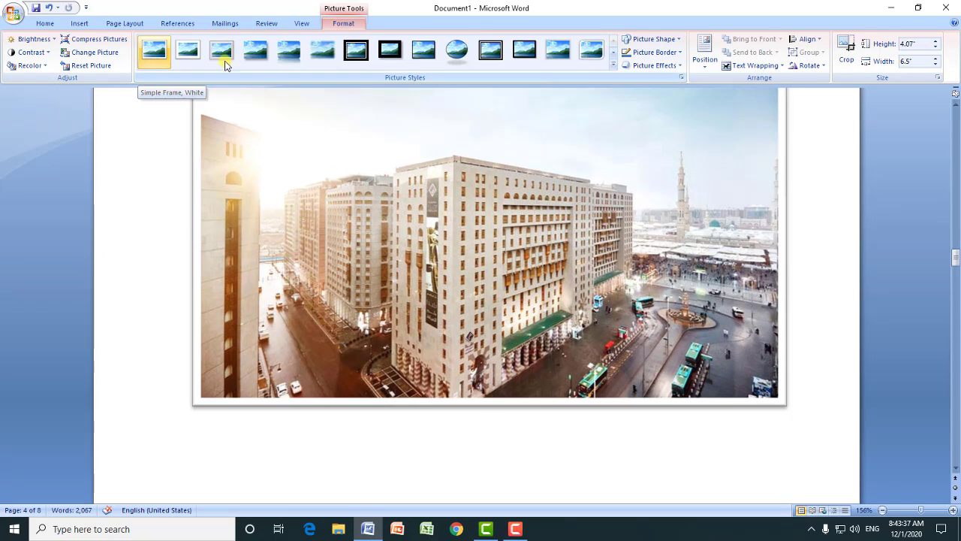
Step: Try the Beveled Matte, White and Metal Frame picture styles on the building picture
drag(955, 256, 954, 253)
click(883, 510)
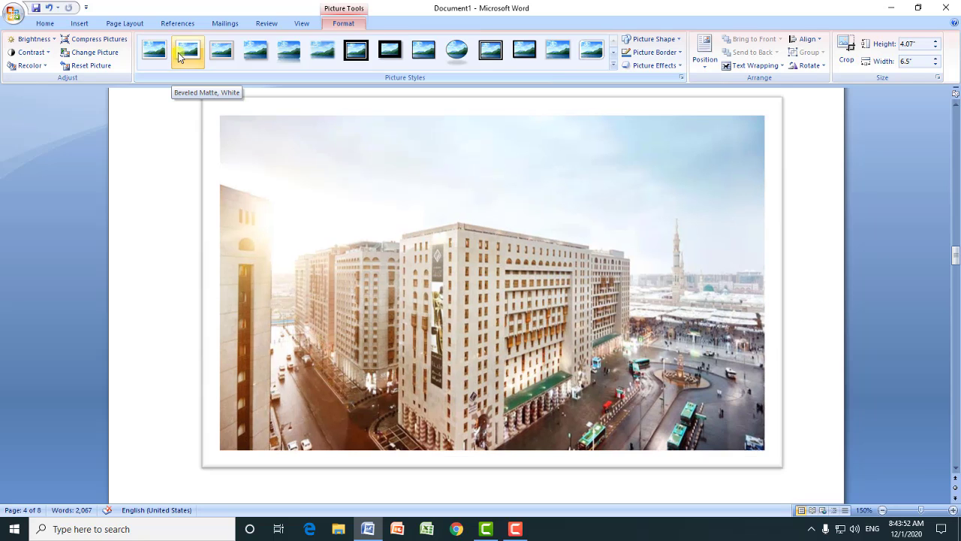
click(189, 51)
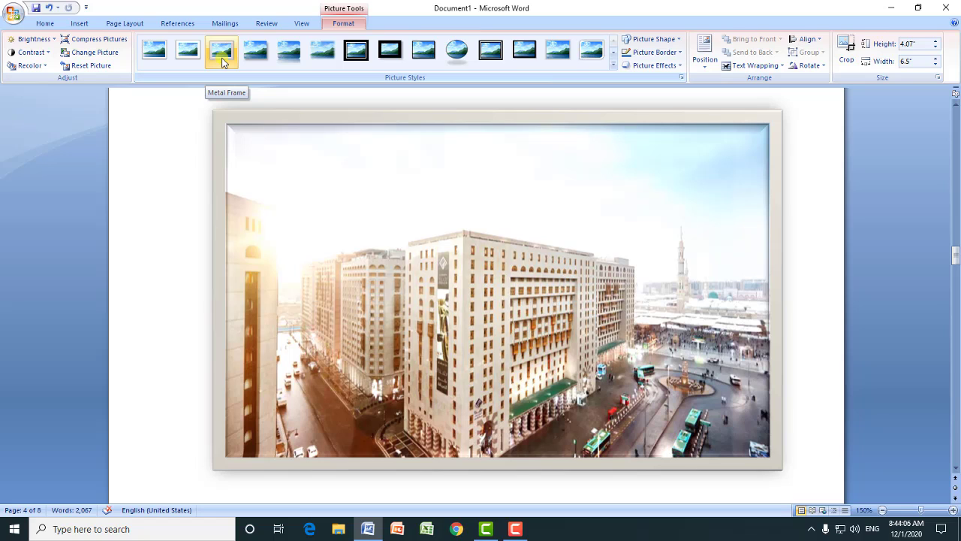
click(222, 62)
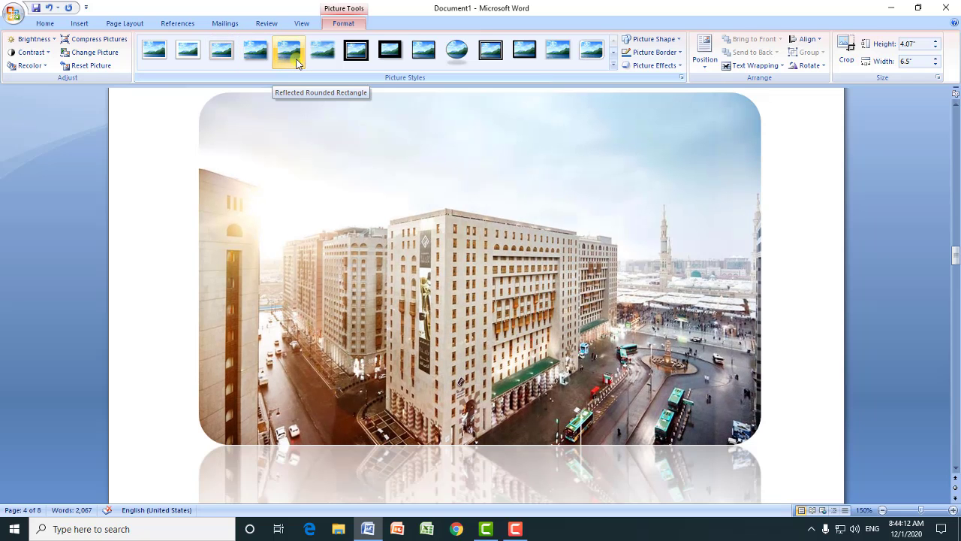
Step: Apply the Reflected Rounded Rectangle style to the building picture and replace it with the metal-framed oval style
click(297, 63)
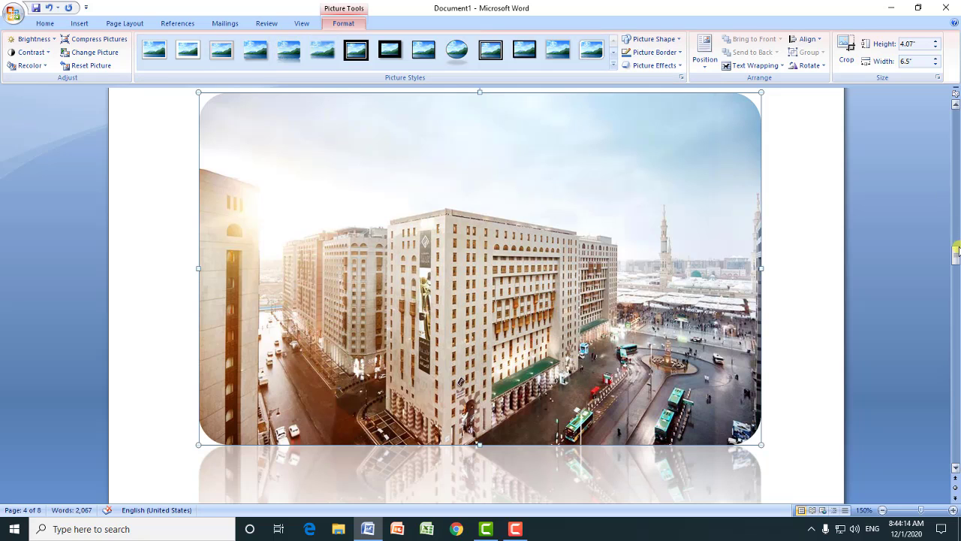
drag(956, 251, 956, 258)
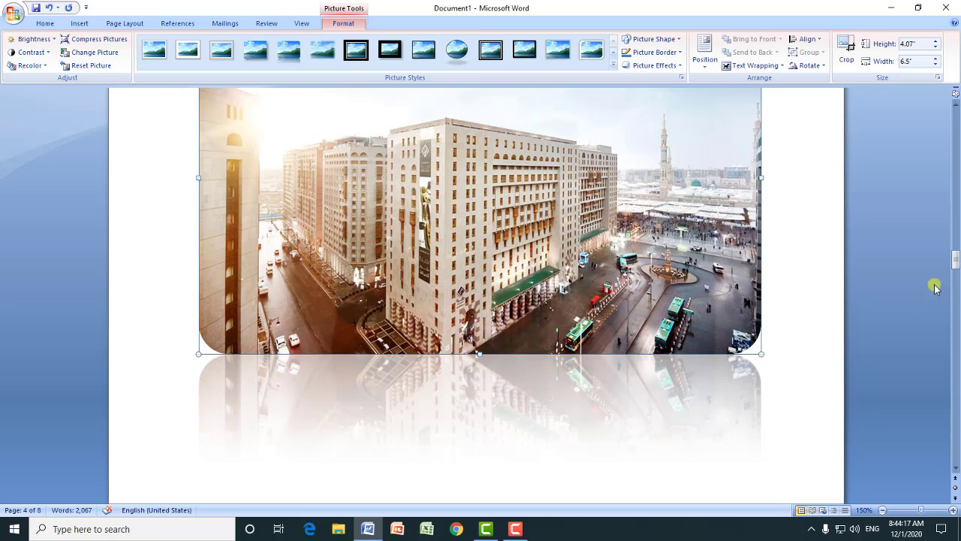
drag(956, 260, 956, 253)
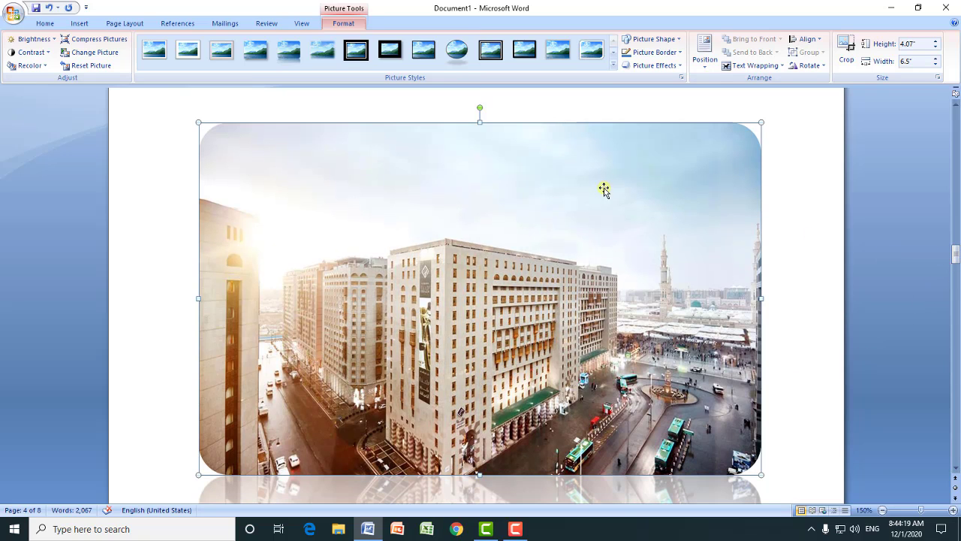
click(614, 67)
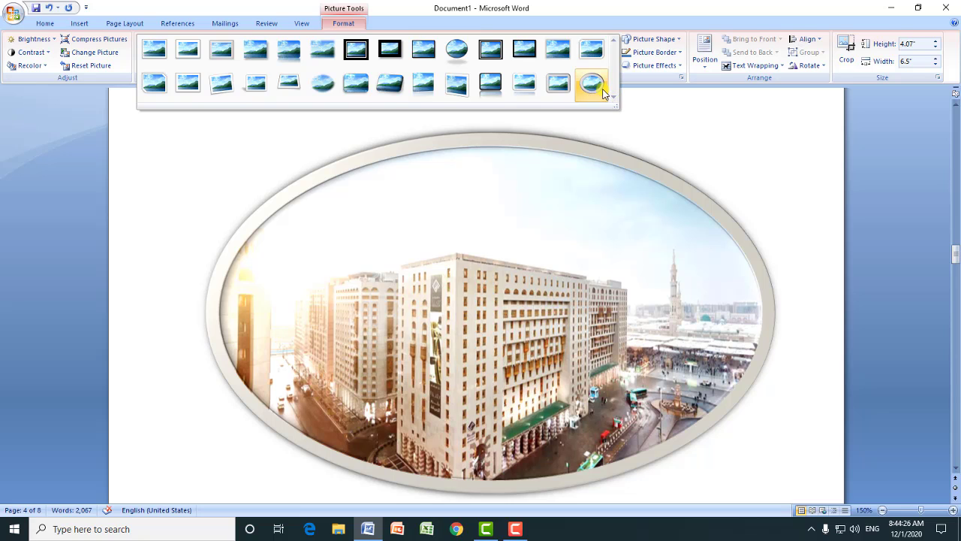
click(591, 83)
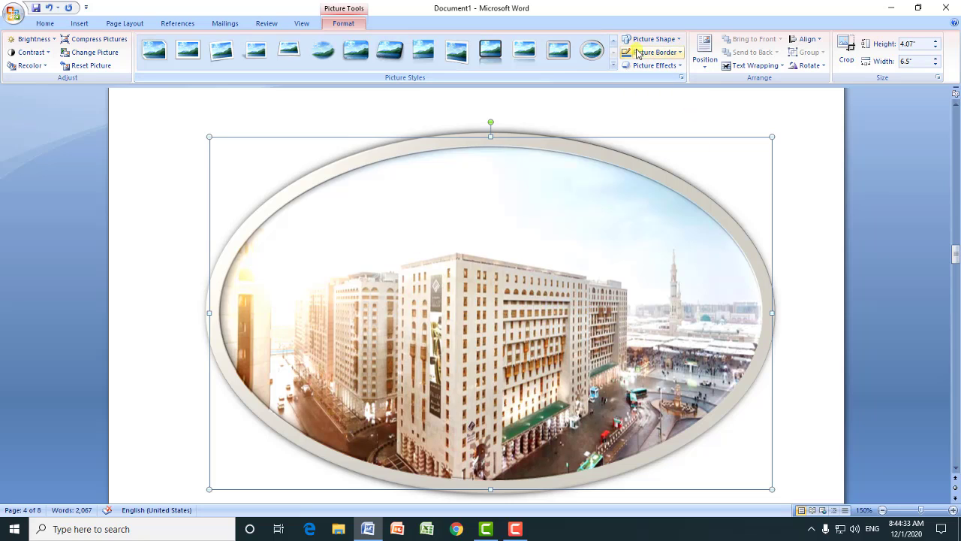
Step: Try the smiley face, pie and explosion picture shapes on the oval-framed building picture
click(678, 43)
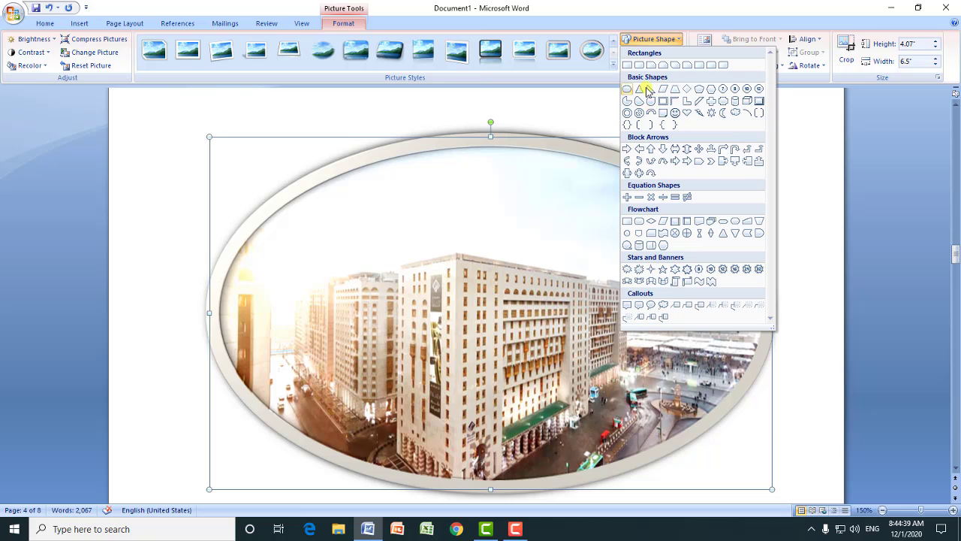
click(676, 115)
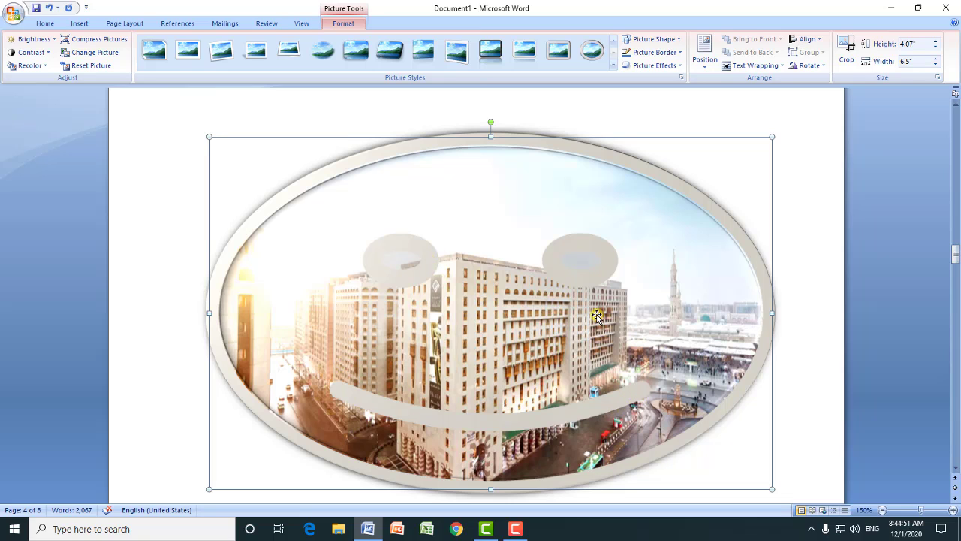
click(655, 39)
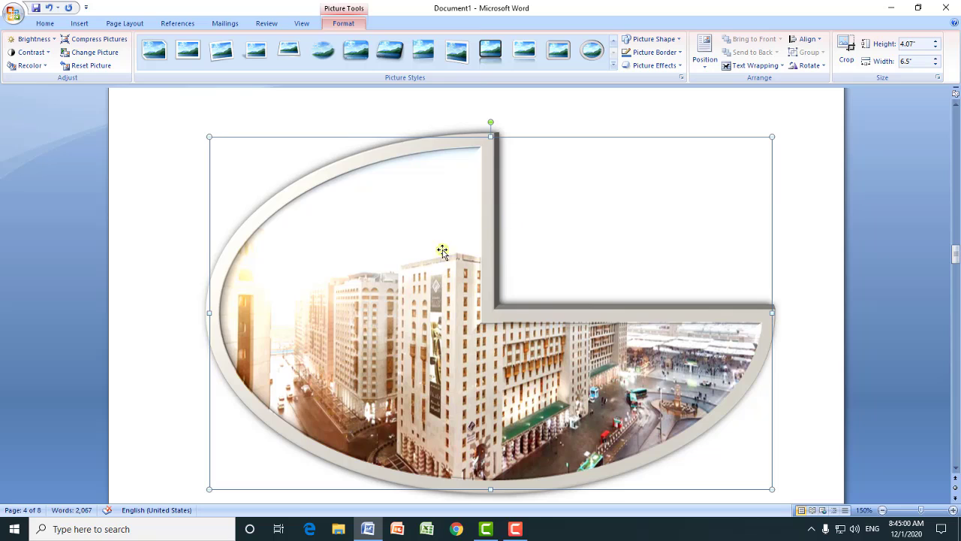
click(676, 43)
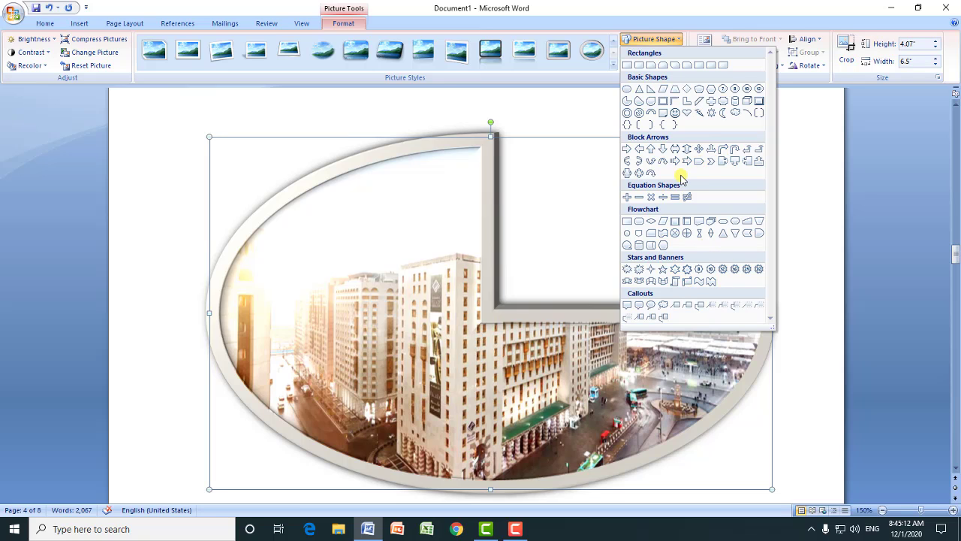
click(630, 271)
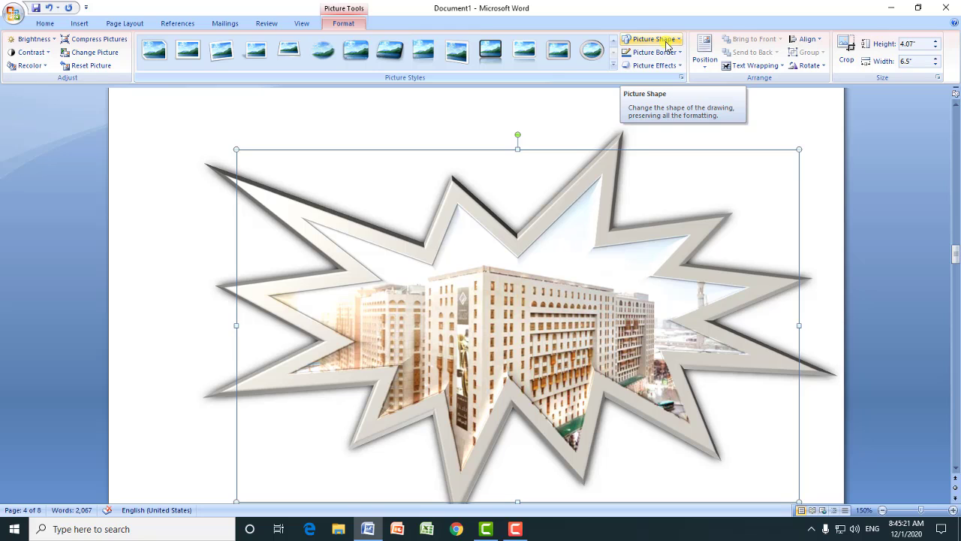
Step: Undo the picture shape changes and the metal-framed oval style, and reset the building picture's formatting
click(49, 7)
click(49, 7)
click(49, 7)
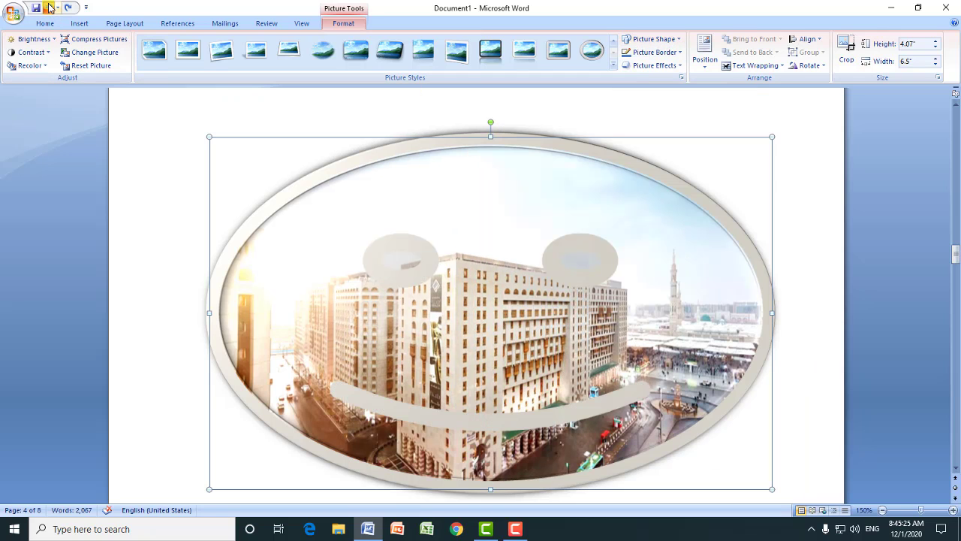
click(49, 8)
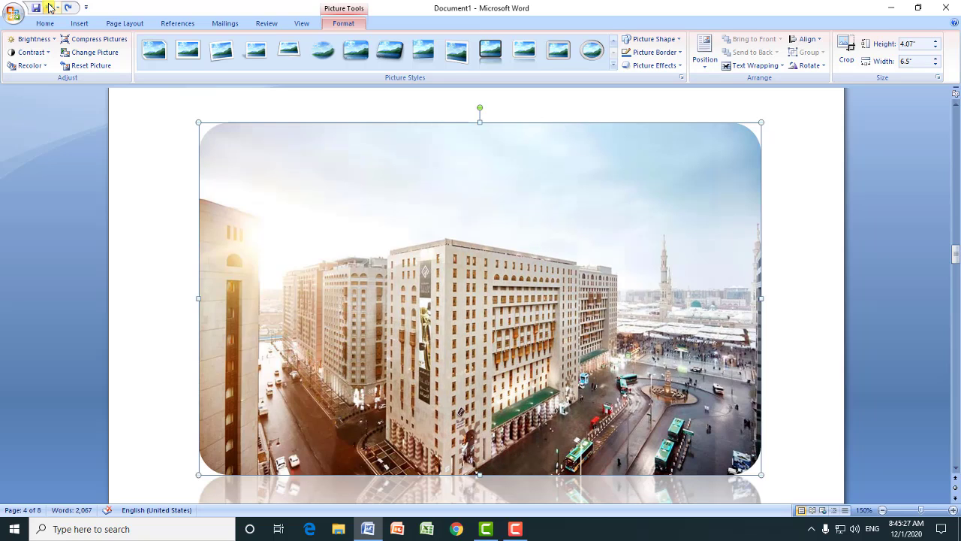
click(78, 65)
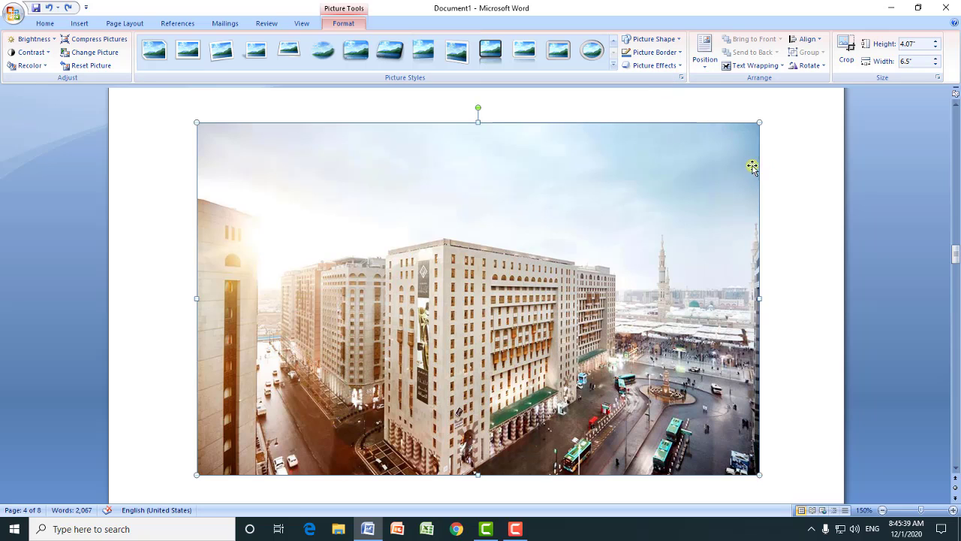
Step: Open the detailed line style settings for the building picture's border and close them without setting anything
click(681, 54)
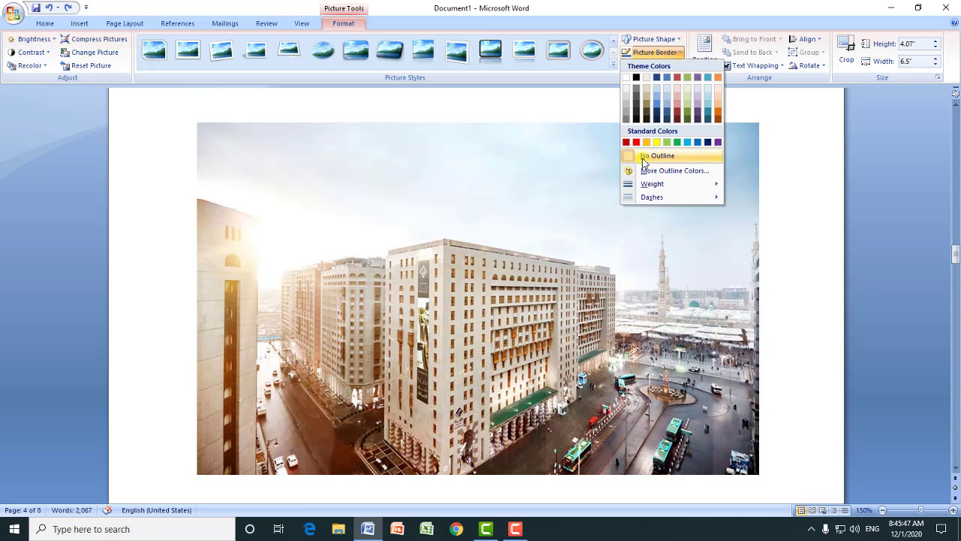
mouse_move(650, 186)
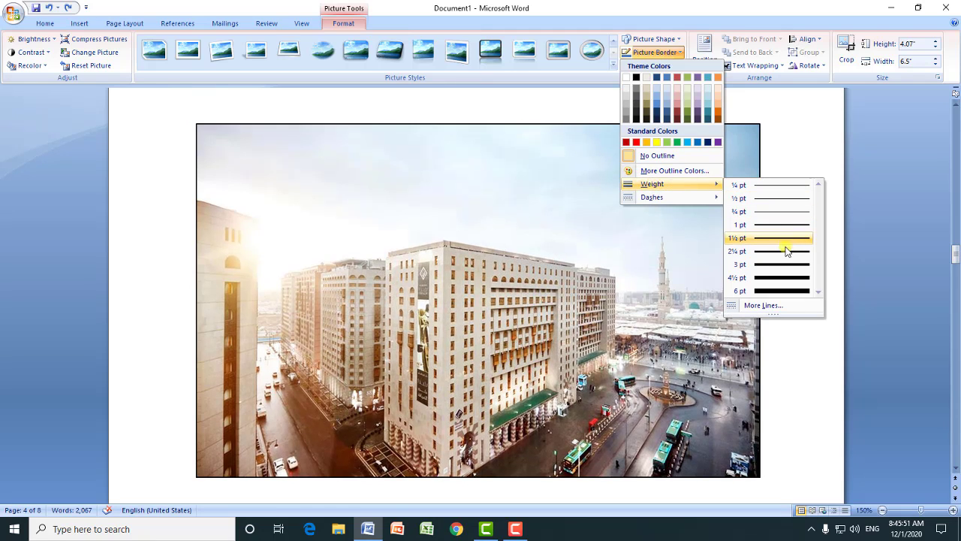
click(765, 305)
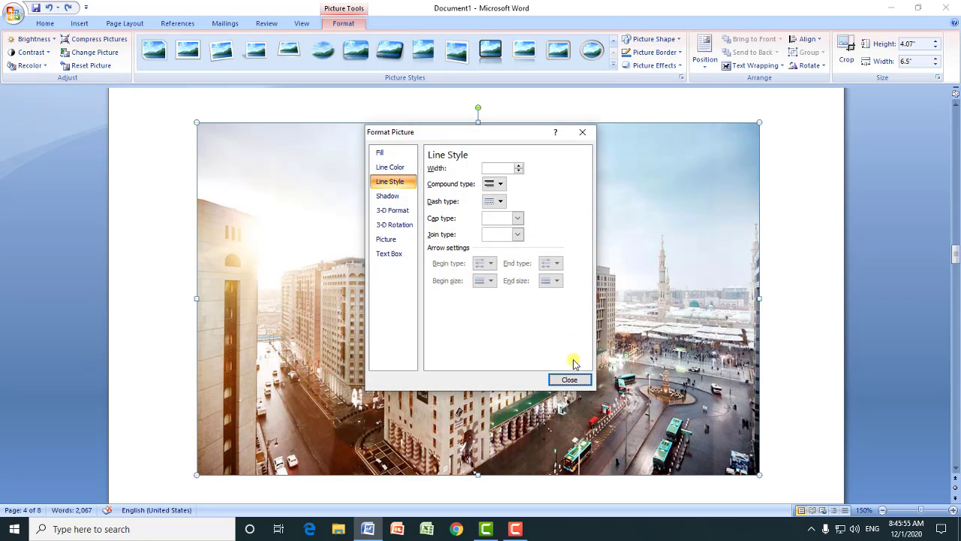
click(569, 379)
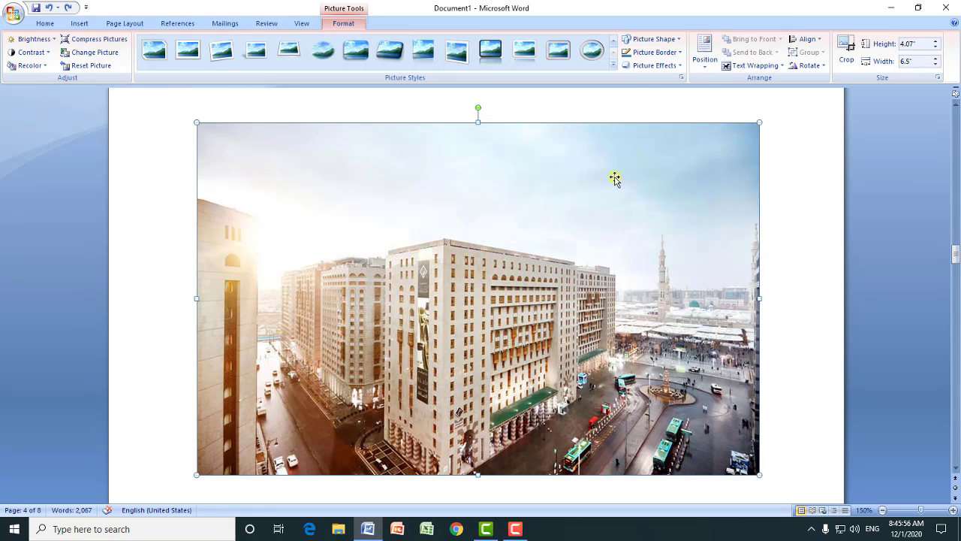
Step: Give the building picture a 4½ pt border and colour it red
click(681, 53)
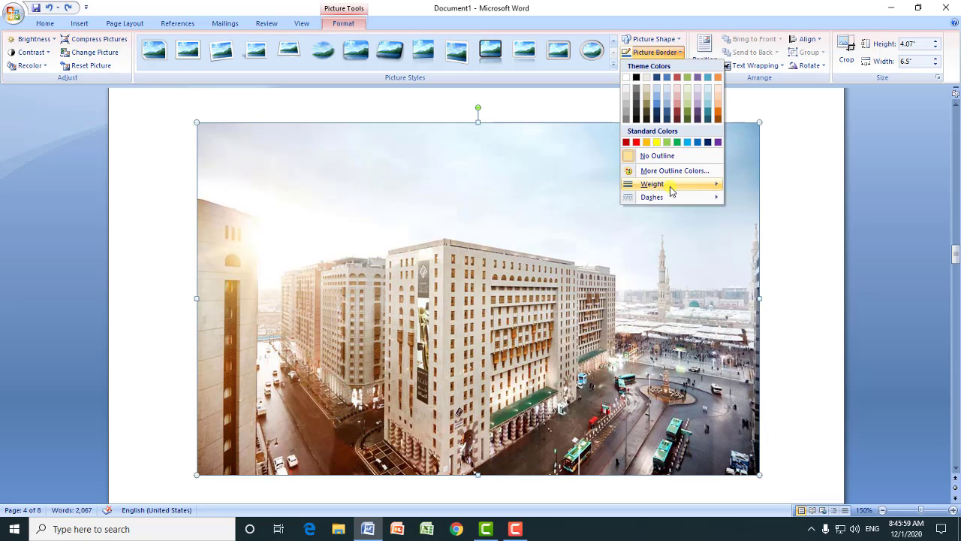
mouse_move(668, 184)
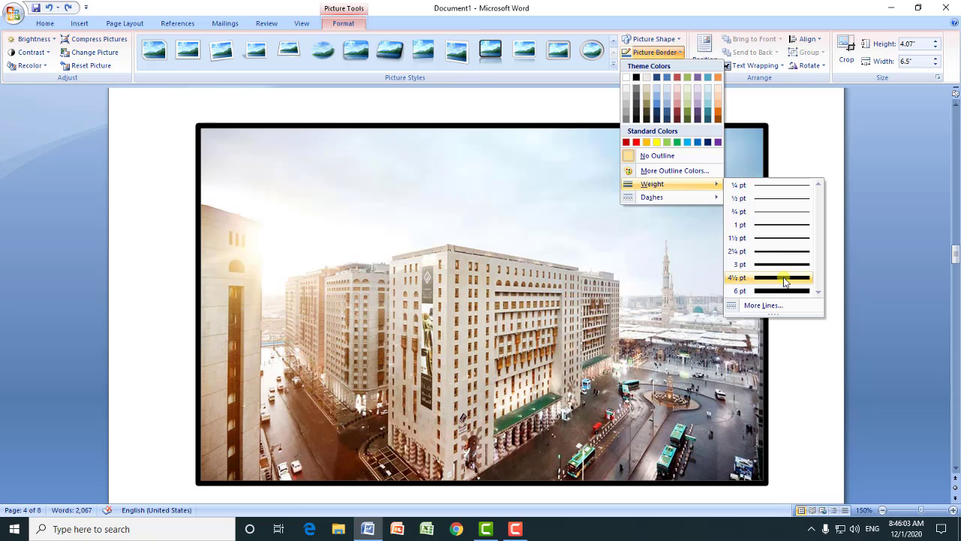
click(780, 278)
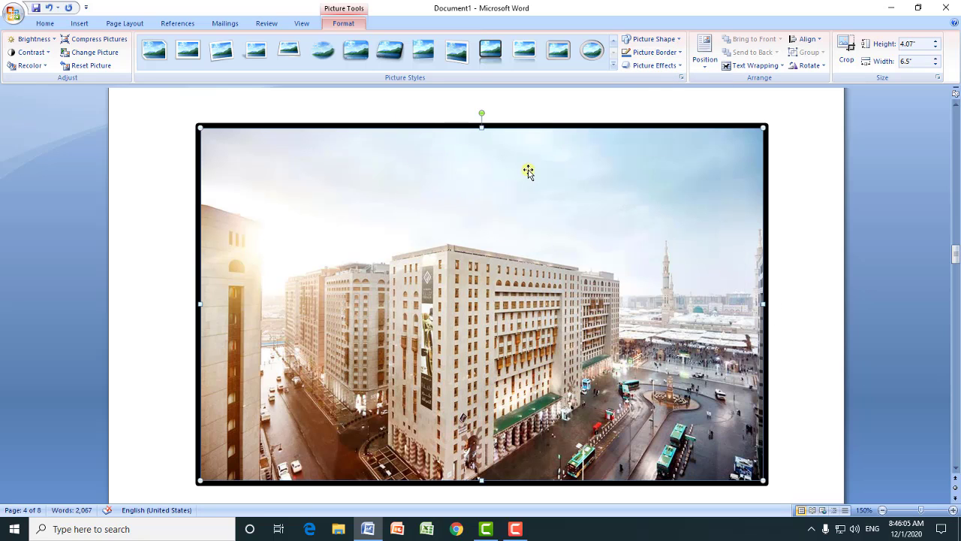
click(682, 54)
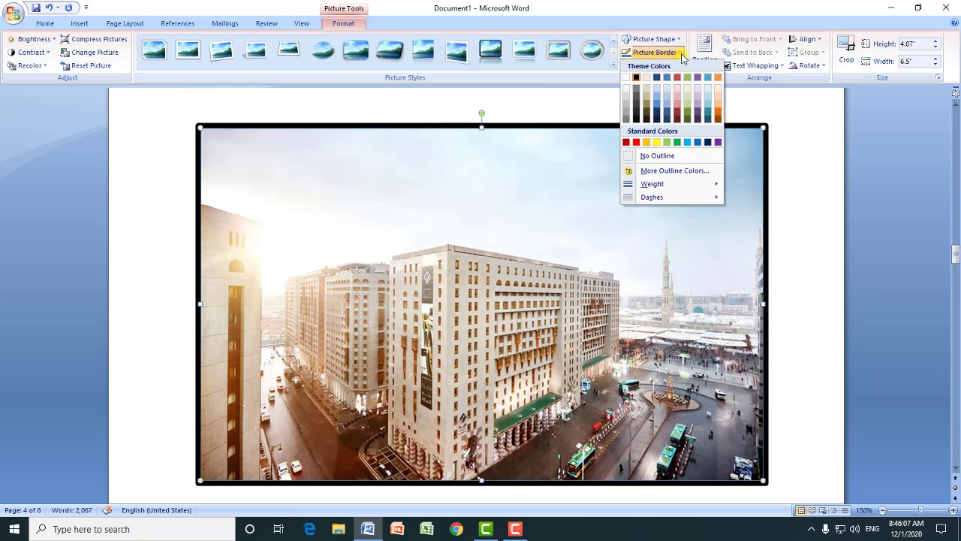
click(637, 143)
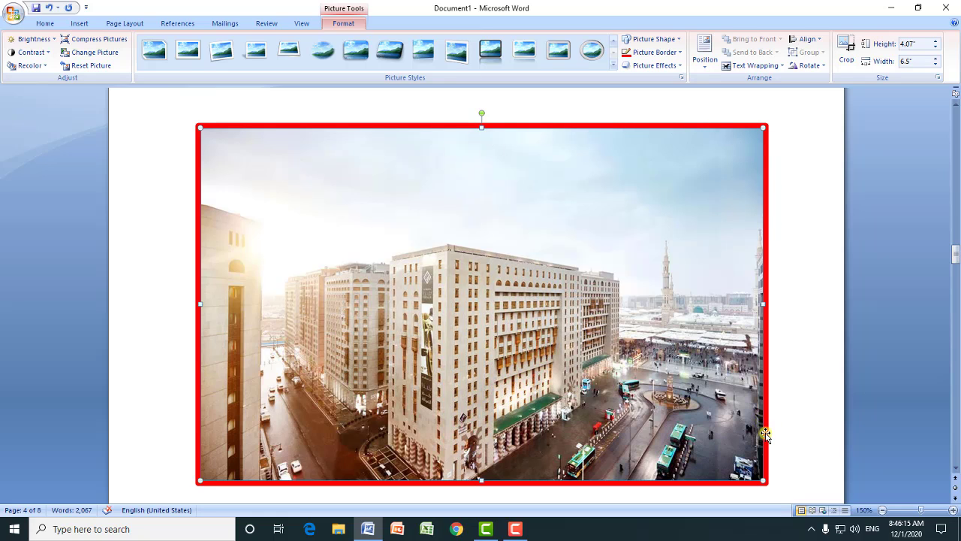
Step: Apply a tilted, bevelled preset picture effect to the building picture
click(671, 71)
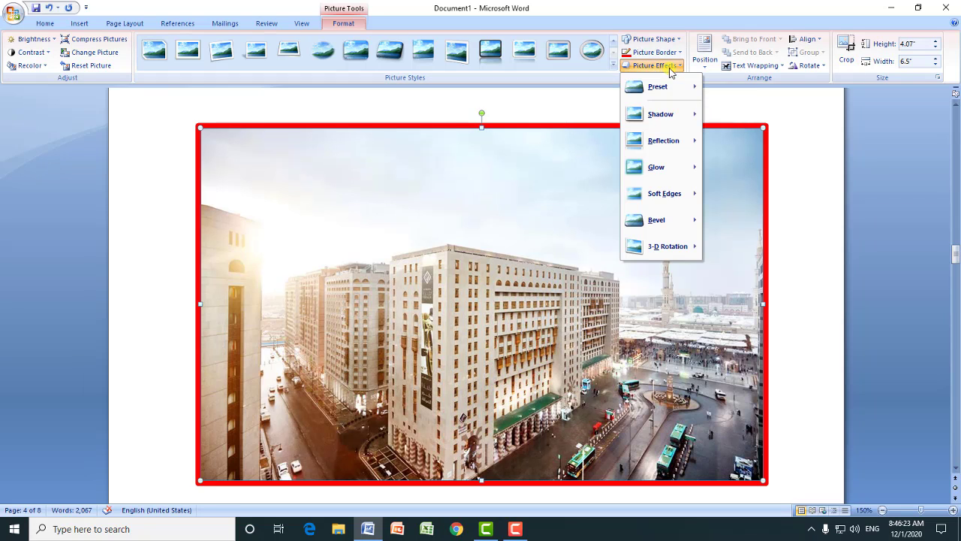
mouse_move(658, 88)
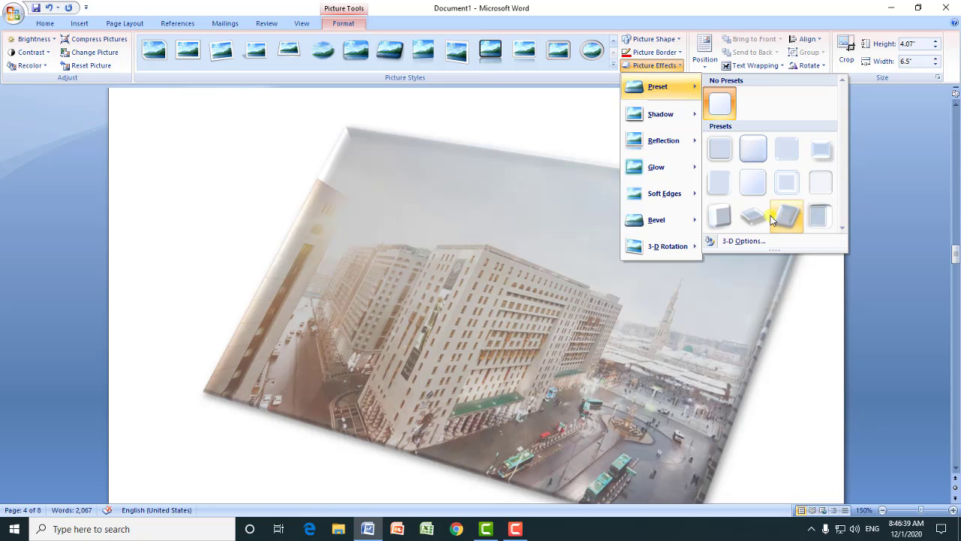
click(758, 219)
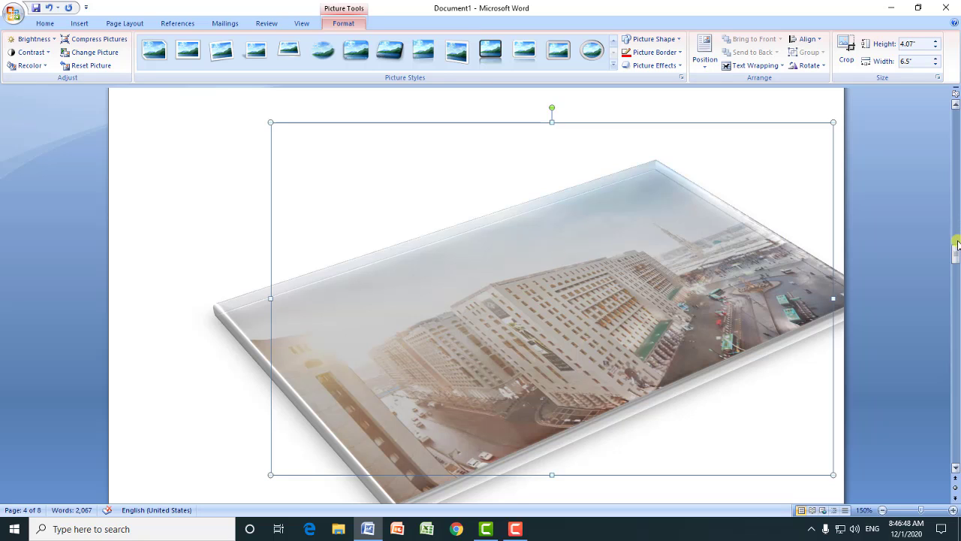
drag(956, 255, 956, 254)
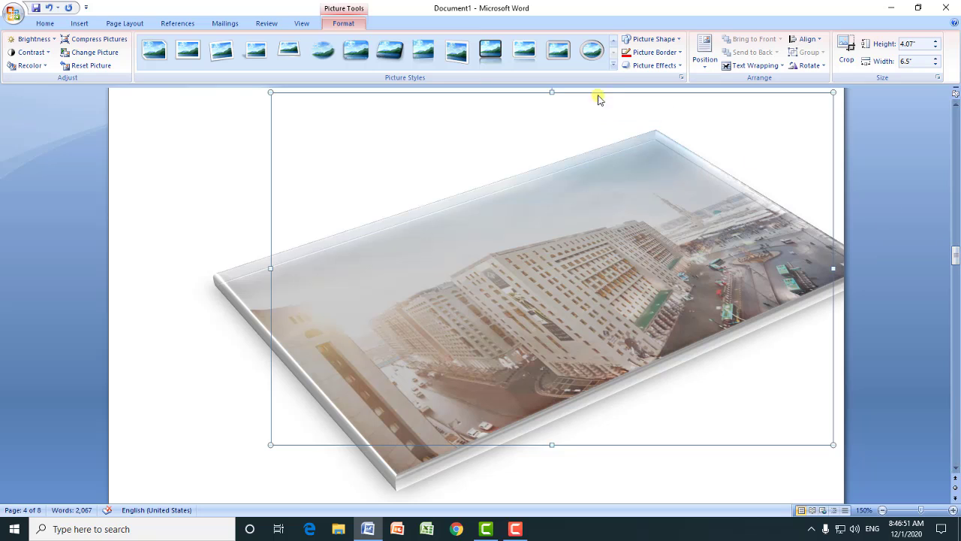
Step: Try the Off Axis 1 Left 3-D rotation effect on the building picture and reset the picture's formatting
click(674, 67)
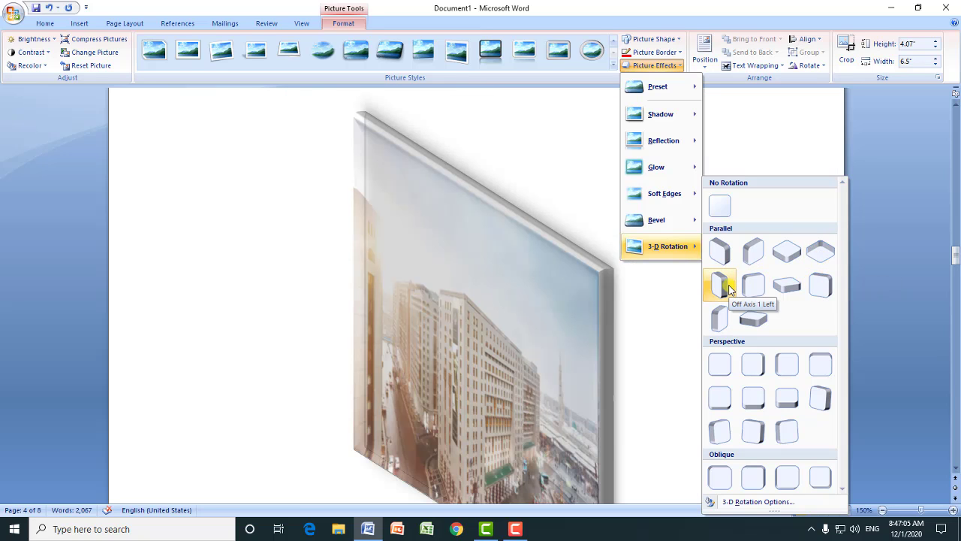
click(721, 286)
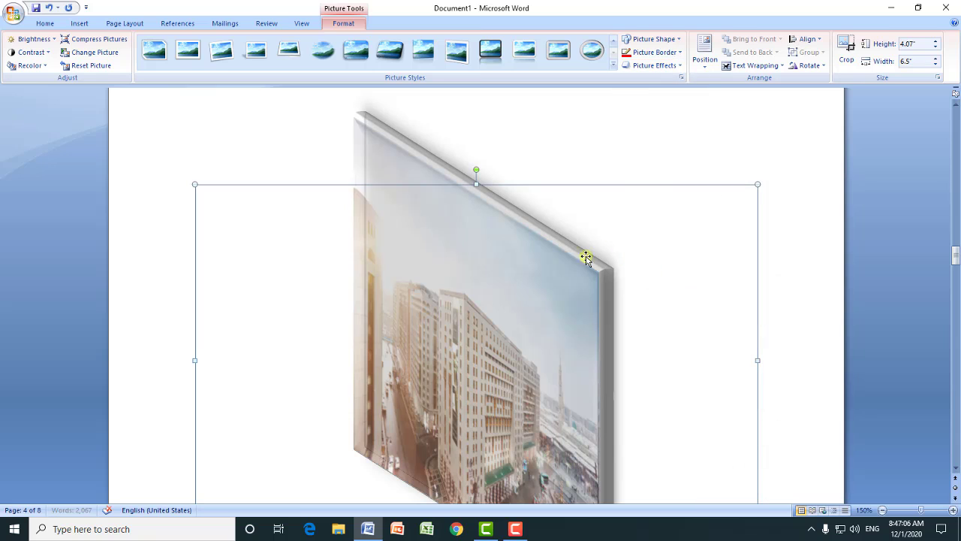
click(883, 511)
drag(955, 251, 956, 264)
click(883, 510)
click(883, 511)
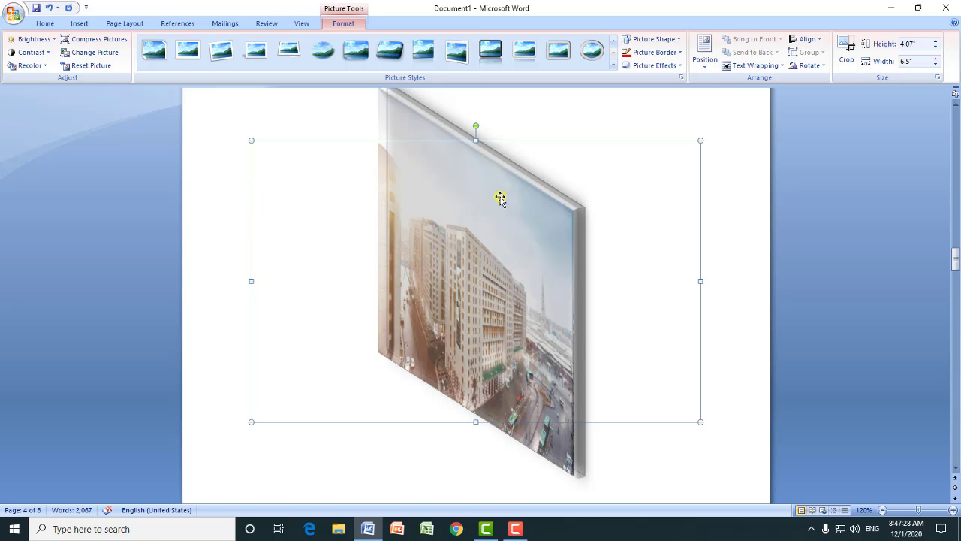
click(86, 67)
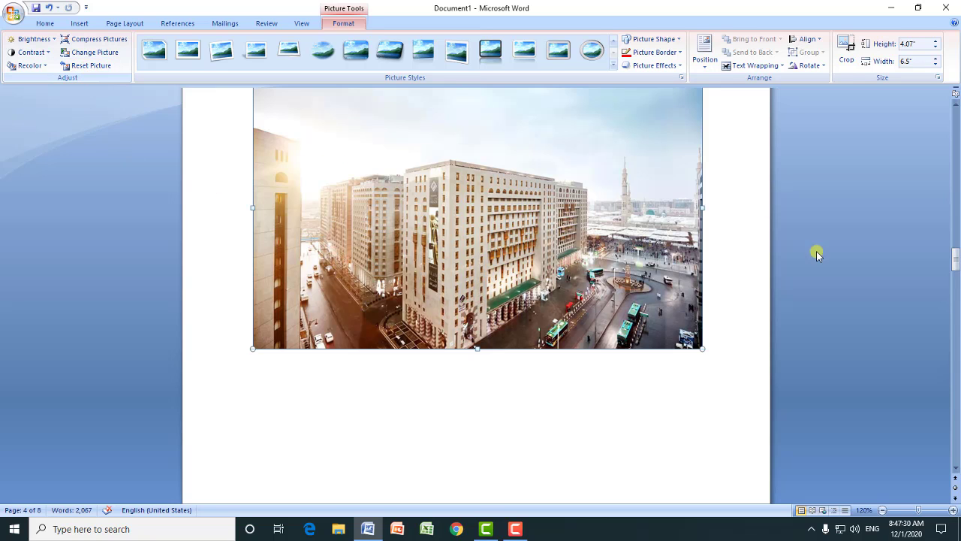
drag(958, 258, 944, 260)
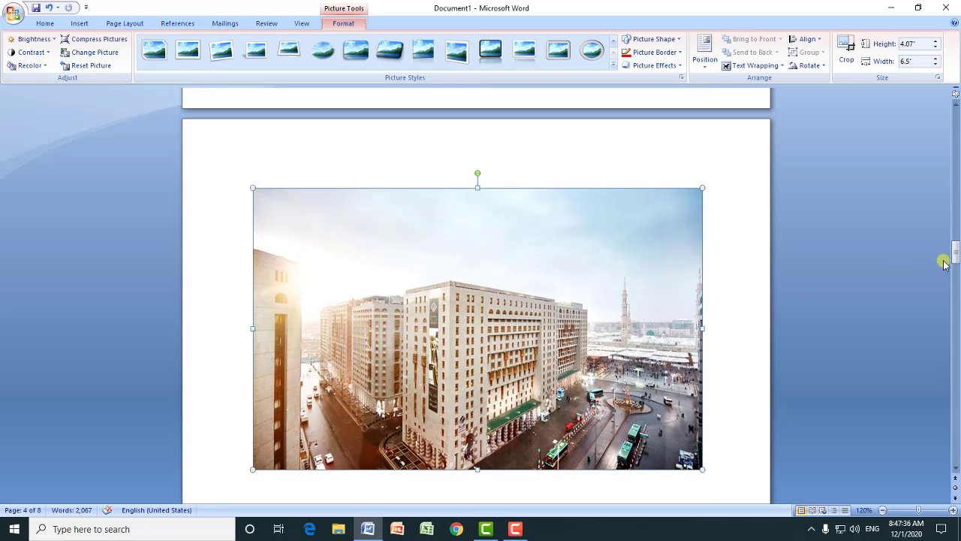
Step: Delete the page break and blank lines above the text on the page after the building picture, so the text follows the picture directly
click(883, 509)
click(883, 510)
click(883, 510)
click(883, 510)
click(883, 510)
click(884, 510)
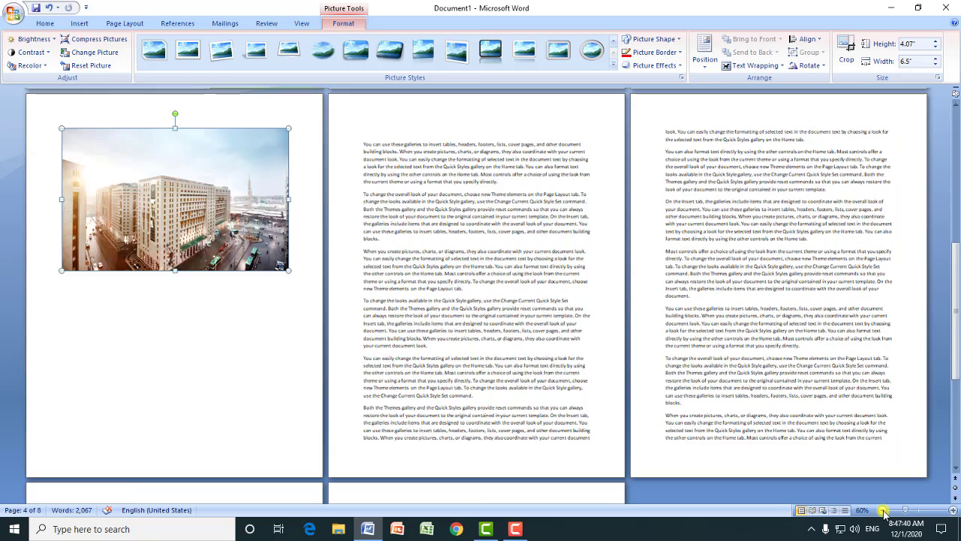
click(883, 510)
click(395, 120)
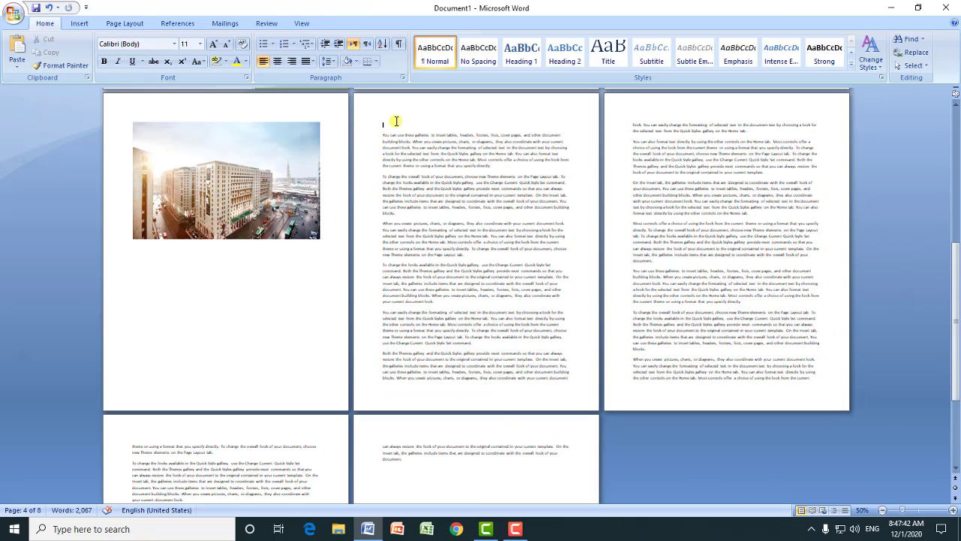
key(BackSpace)
key(BackSpace)
key(BackSpace)
key(BackSpace)
key(BackSpace)
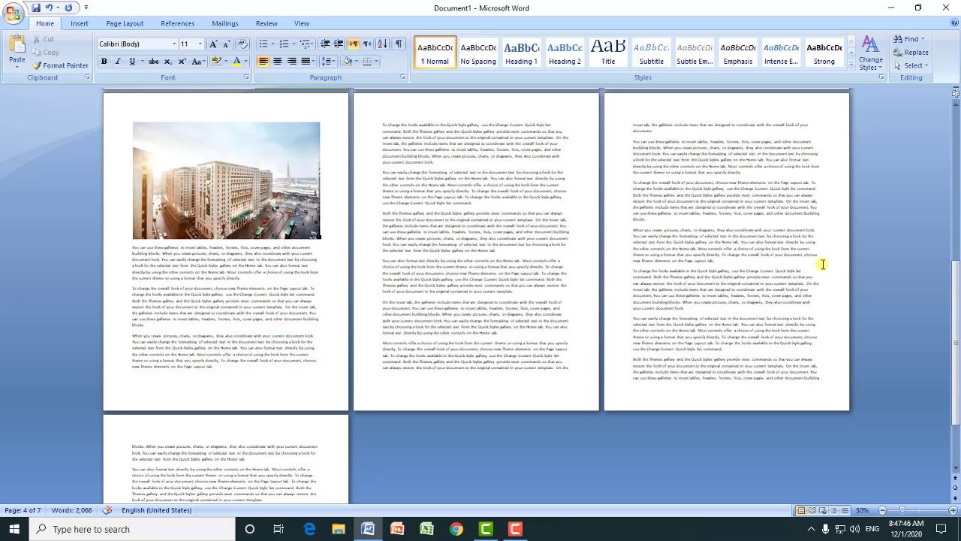
Step: Delete the page breaks and blank space between the text on pages 2 and 3 and the building picture
drag(956, 273, 957, 175)
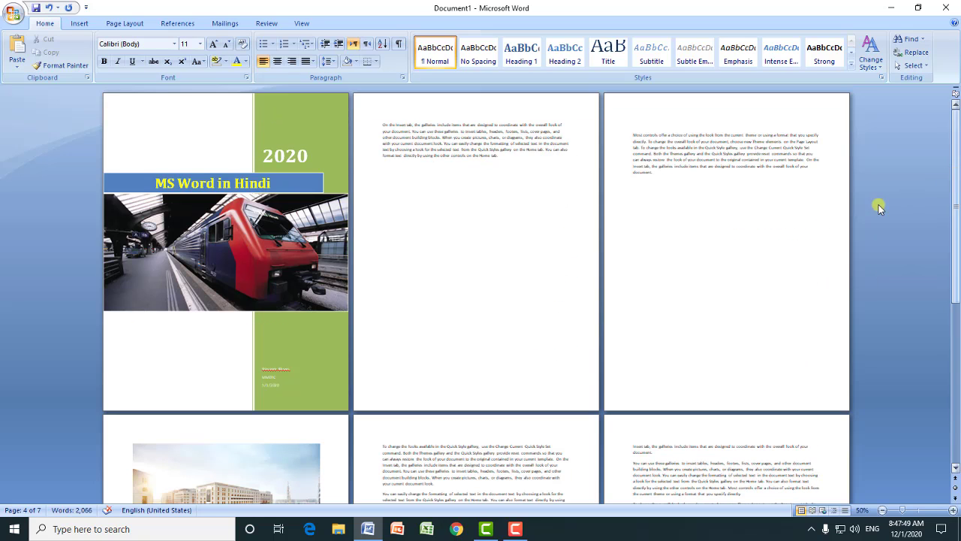
click(399, 181)
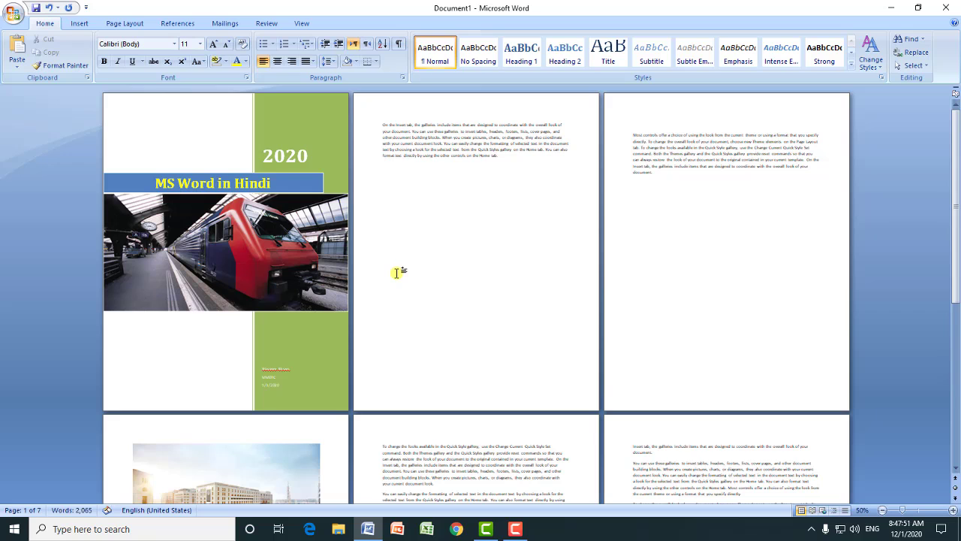
key(BackSpace)
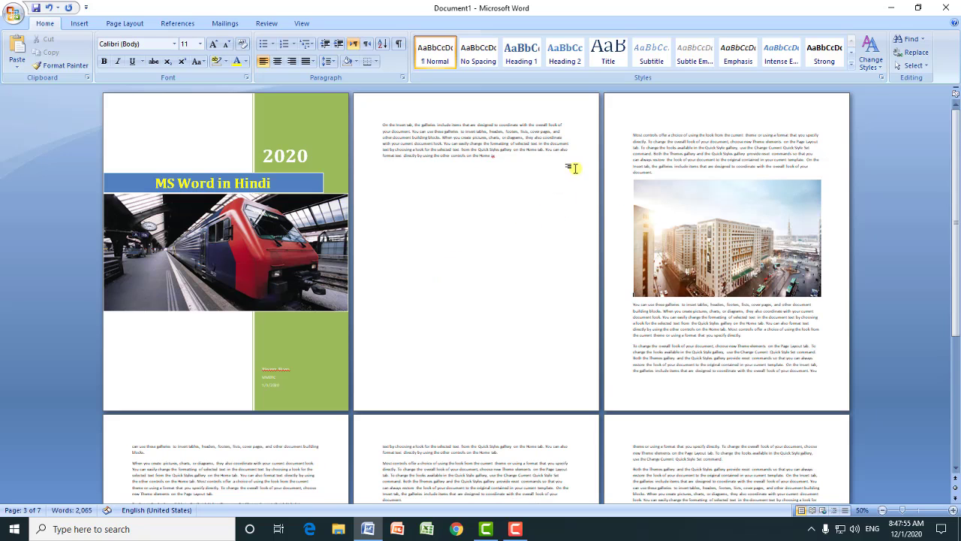
key(BackSpace)
key(BackSpace)
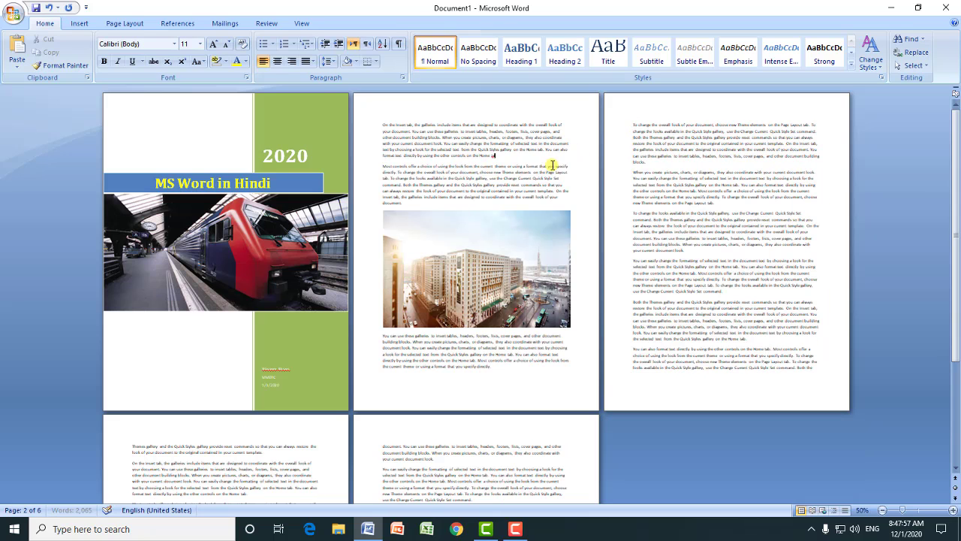
key(BackSpace)
key(BackSpace)
drag(958, 186, 858, 408)
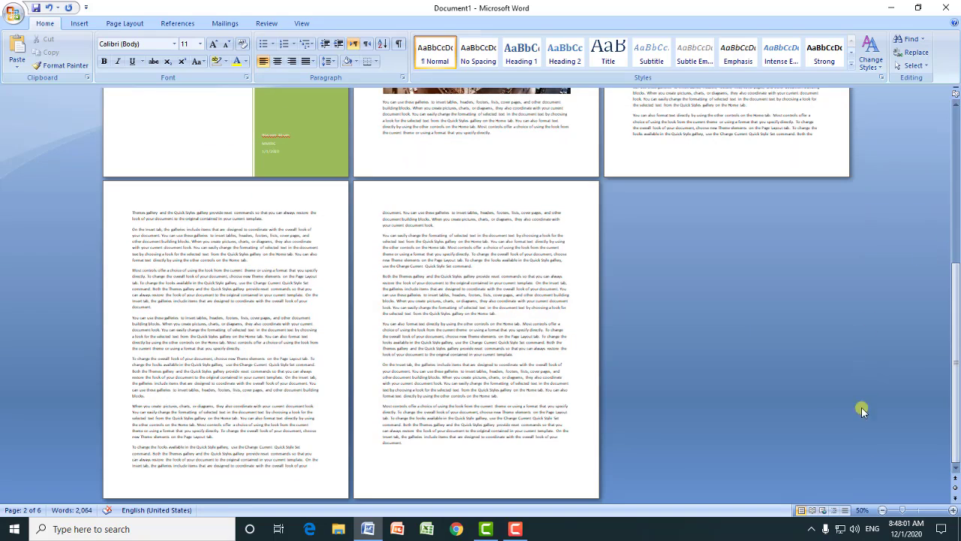
click(883, 511)
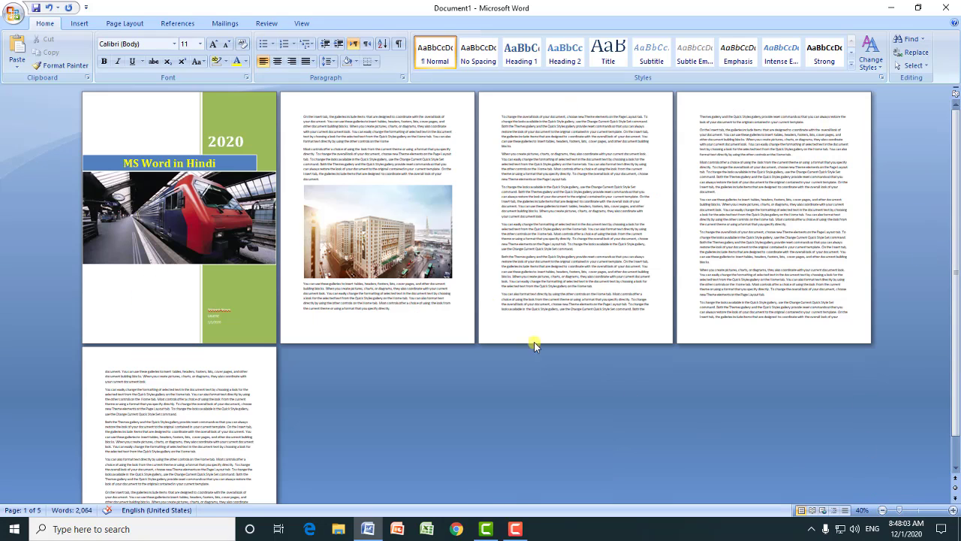
Step: Position the building picture in the page's top right with square text wrapping
click(342, 208)
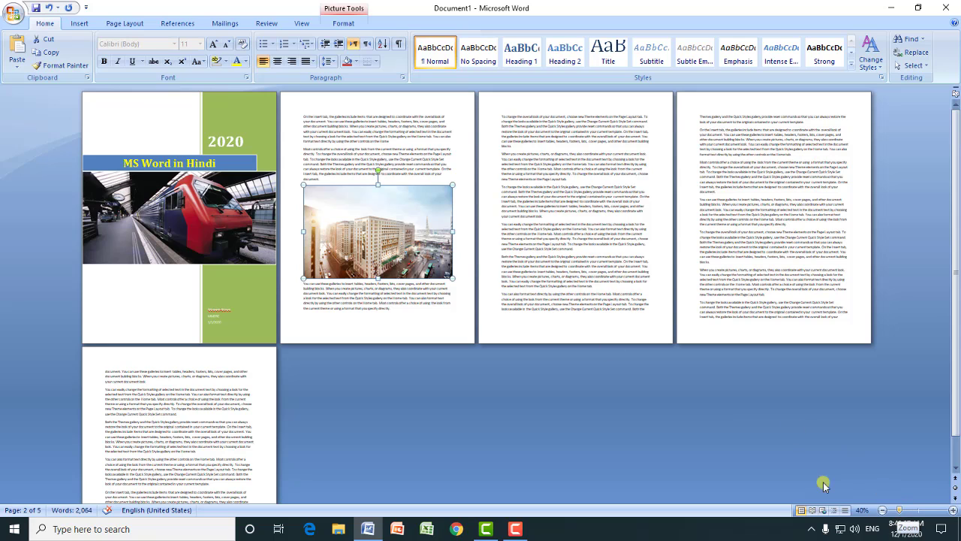
ctrl+scroll(623, 298, up, 6)
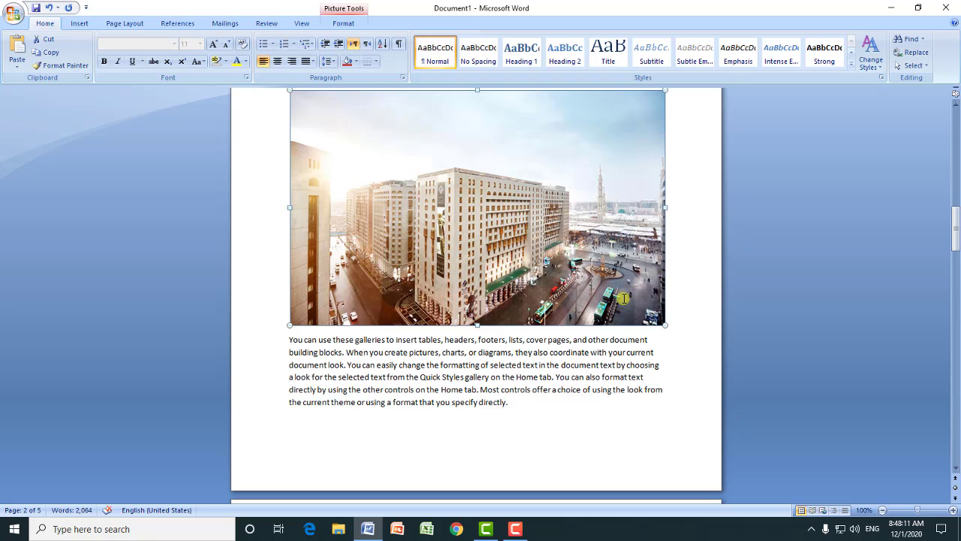
drag(957, 254, 957, 226)
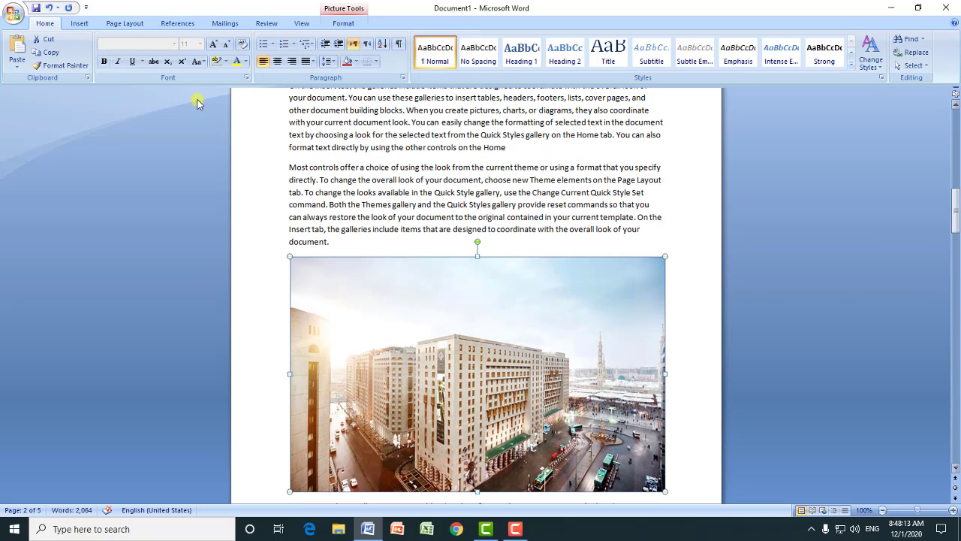
click(78, 23)
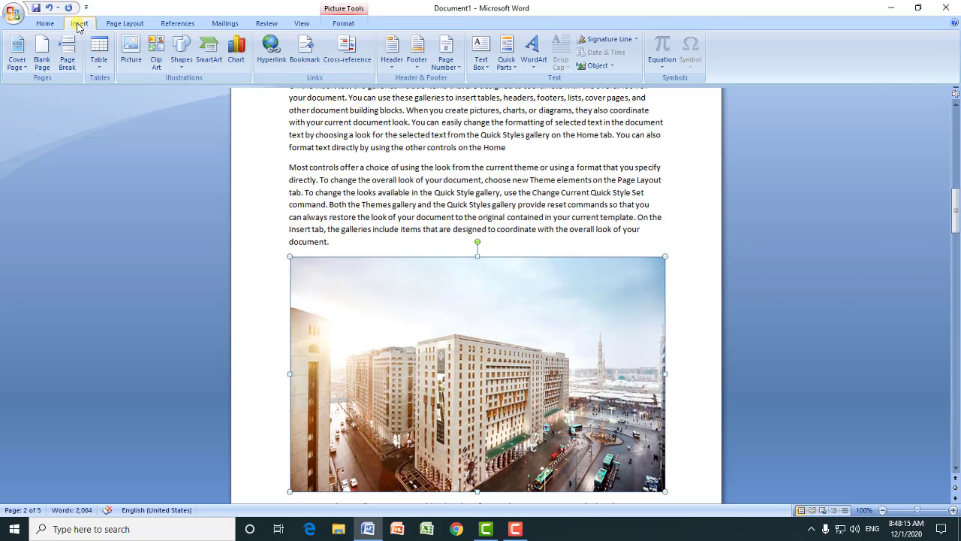
click(342, 23)
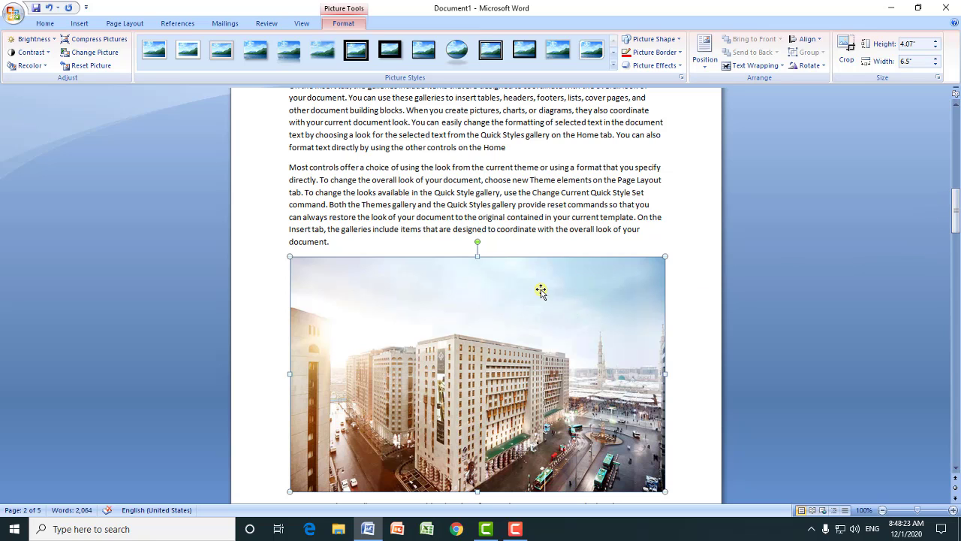
scroll(541, 291, down, 2)
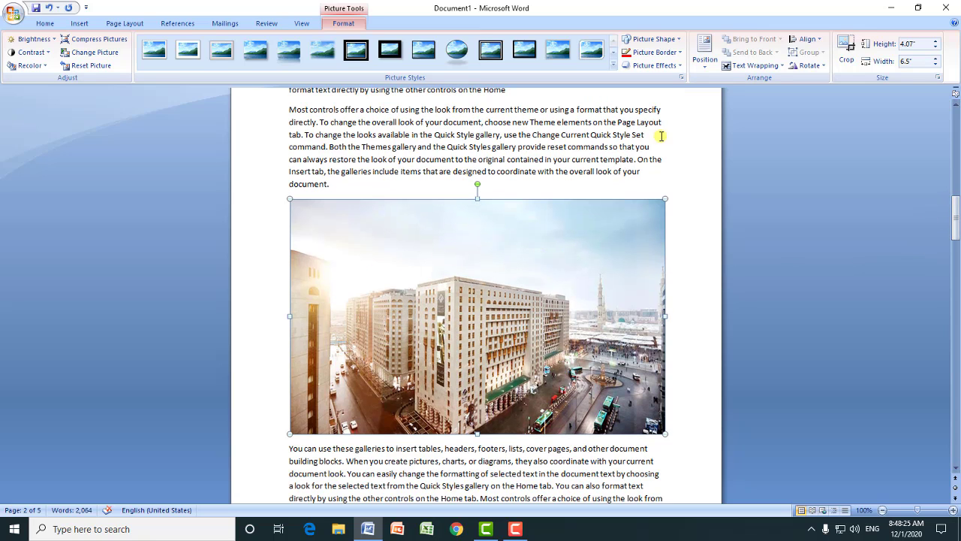
click(705, 54)
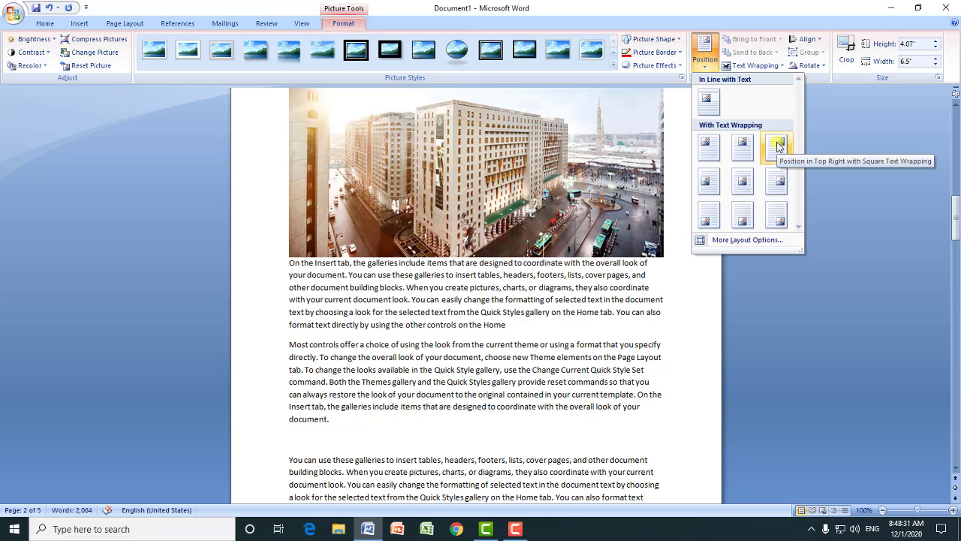
click(778, 145)
drag(957, 215, 957, 196)
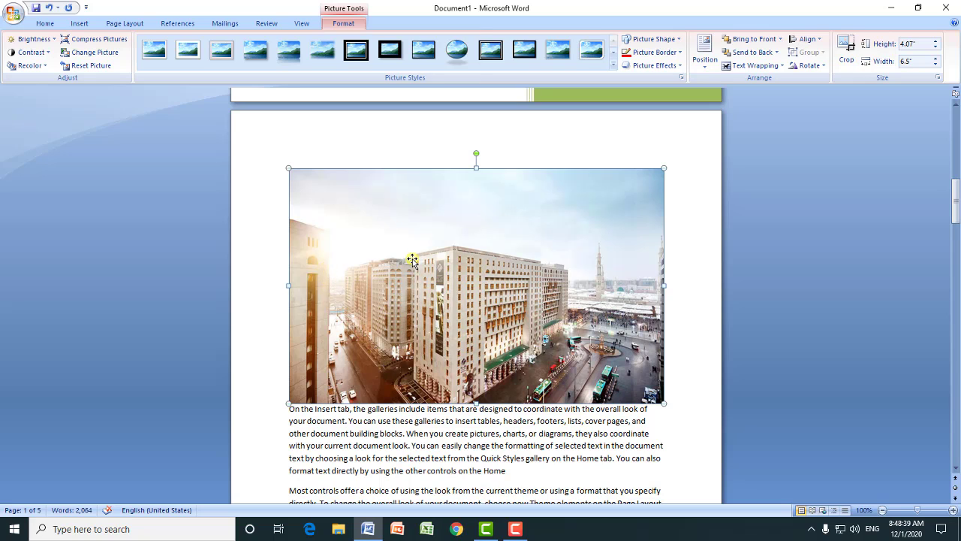
Step: Shrink the building picture to about 1.94" by 3.1" and position it at top center, finally at top left, with square text wrapping
drag(289, 403, 483, 281)
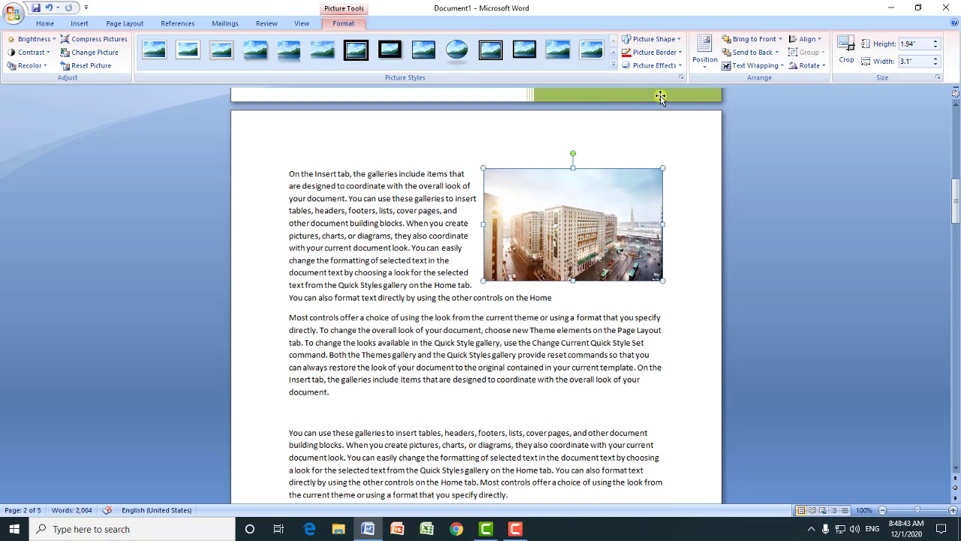
click(704, 54)
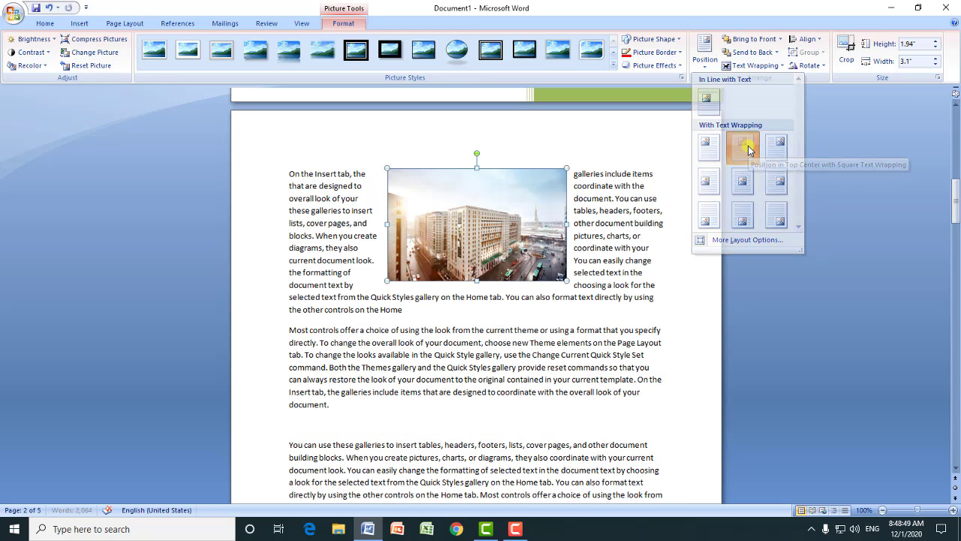
click(748, 150)
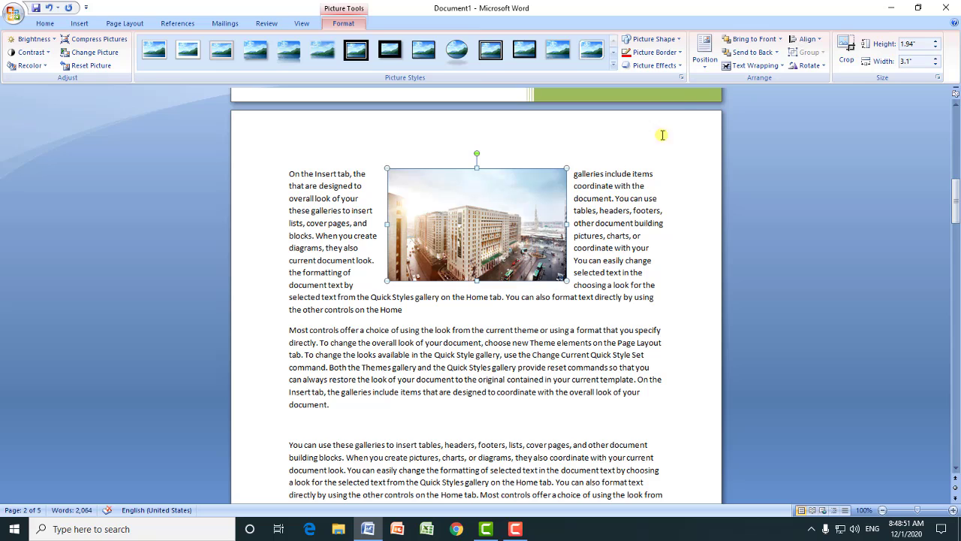
click(703, 62)
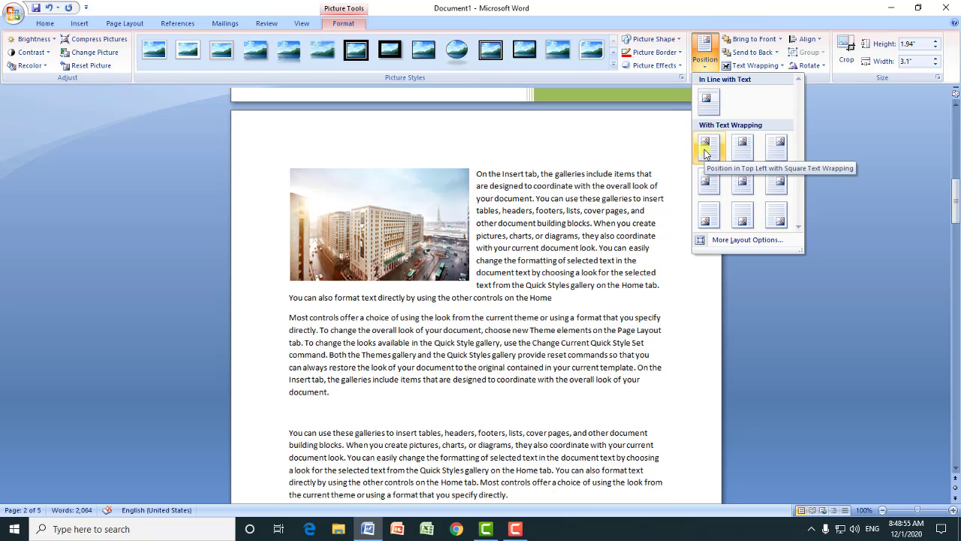
click(706, 148)
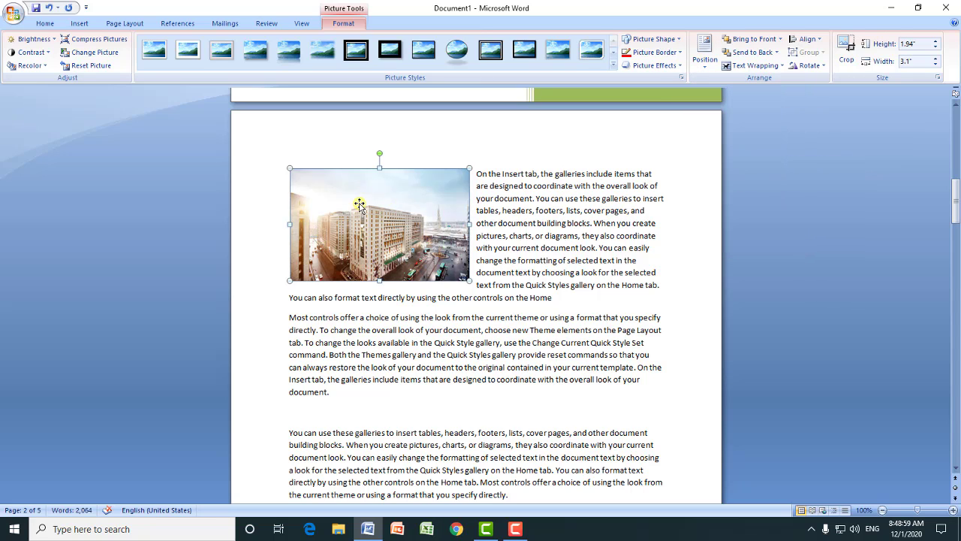
click(699, 59)
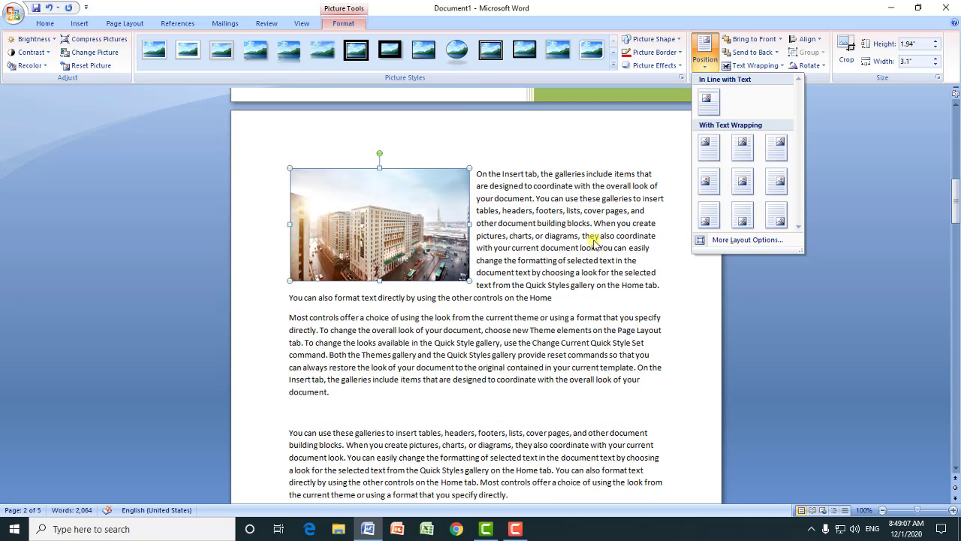
click(475, 239)
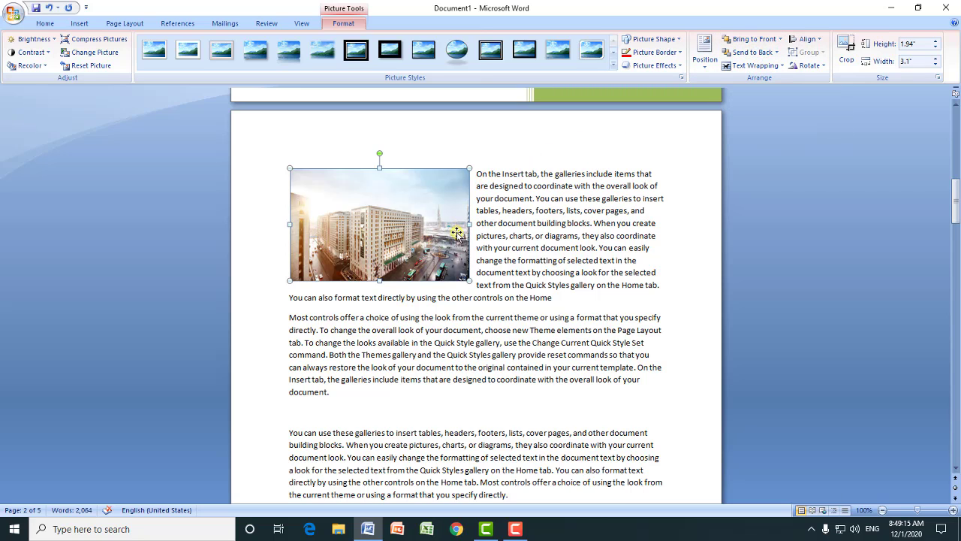
click(751, 67)
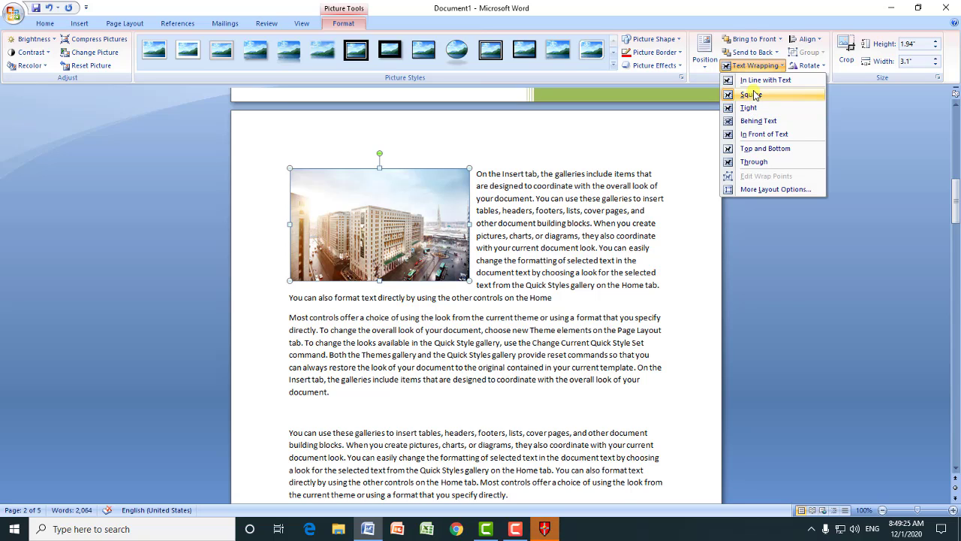
click(710, 67)
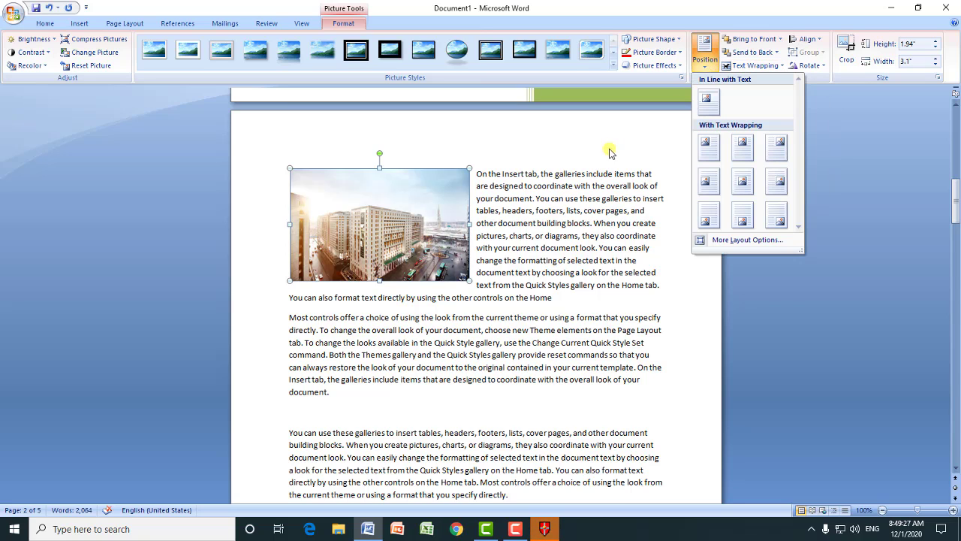
click(476, 287)
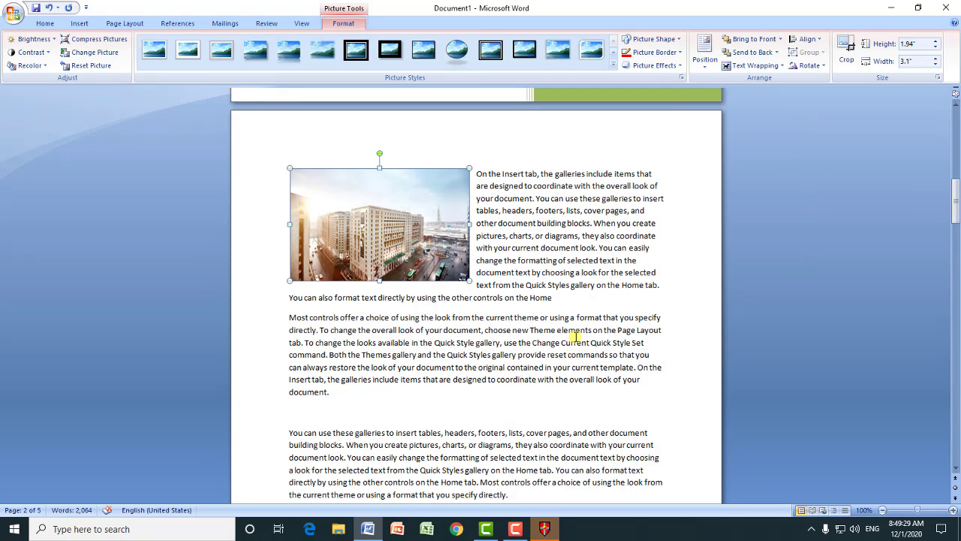
Step: Enlarge the building picture to about 2.82" by 4.51" and try Tight text wrapping before setting it back to Square
drag(496, 303, 549, 331)
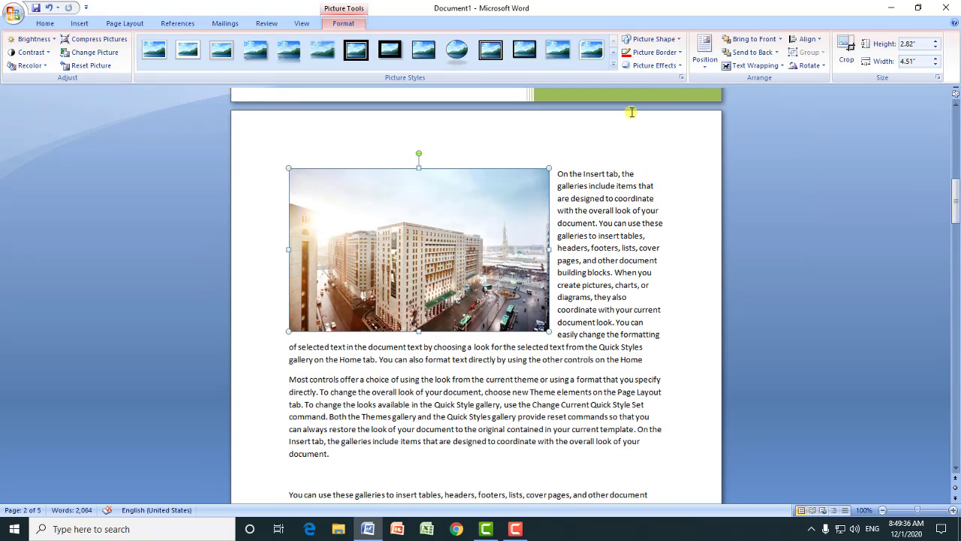
click(764, 67)
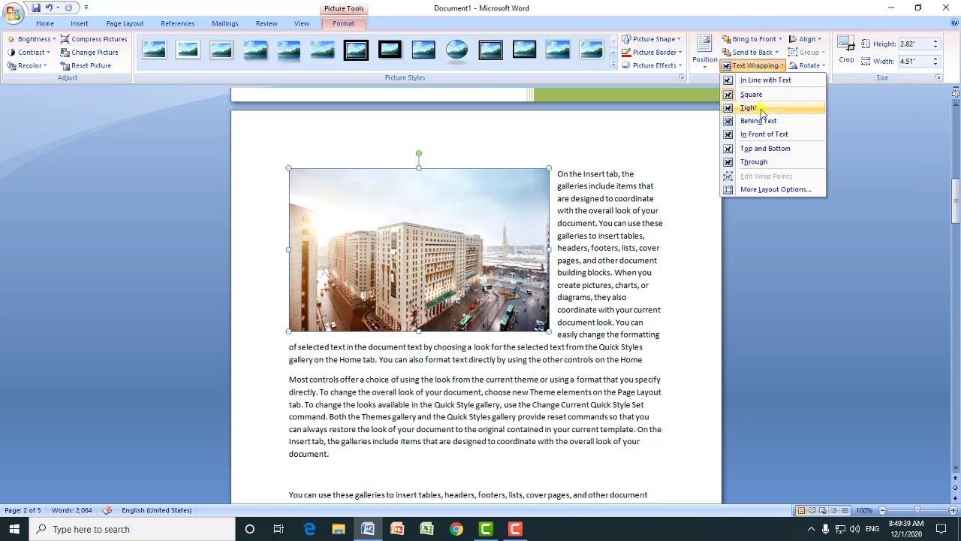
click(763, 108)
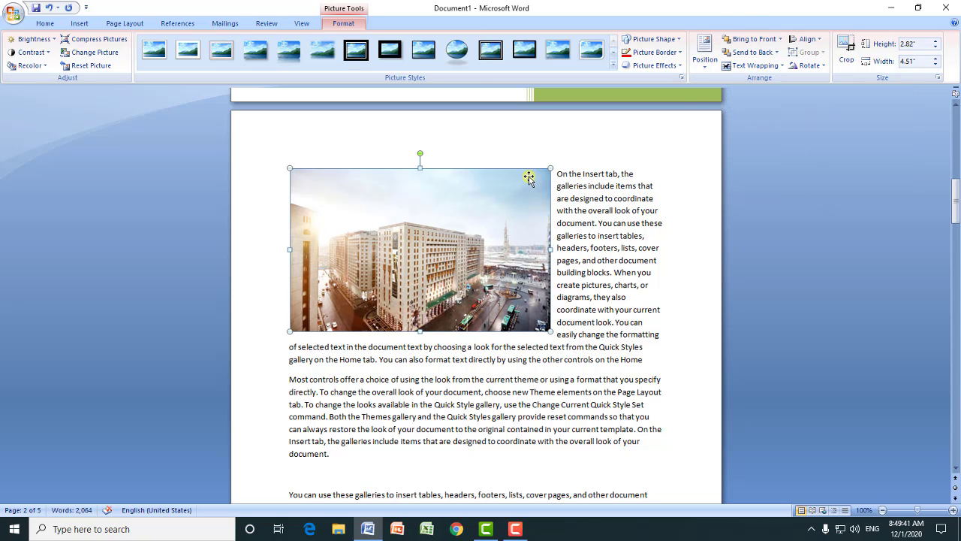
click(781, 66)
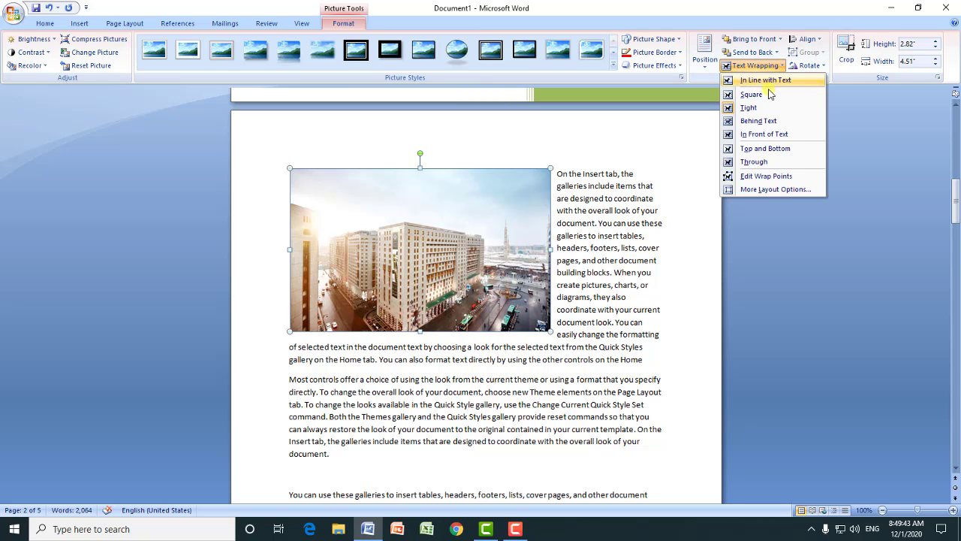
click(752, 96)
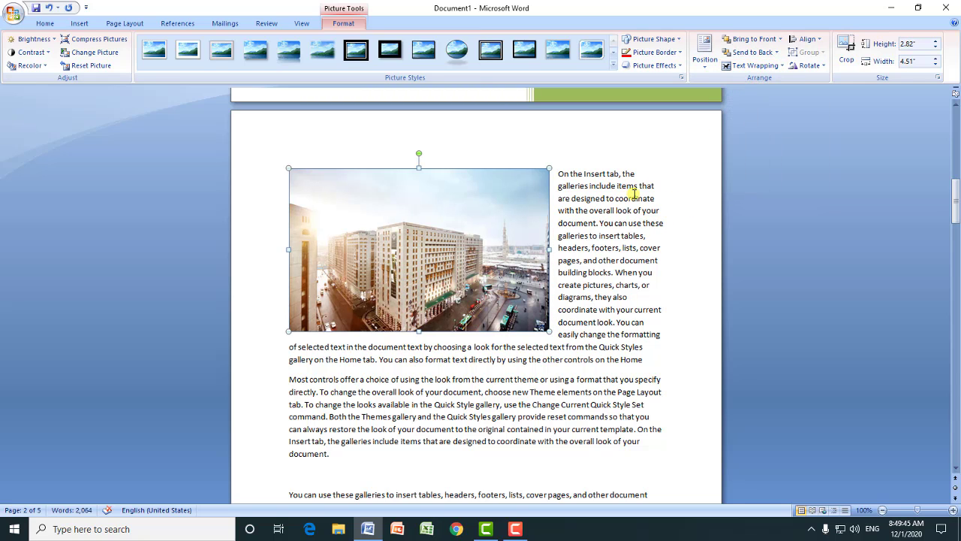
Step: Try In Front of Text and In Line with Text wrapping on the building picture, and return it to Square
click(778, 66)
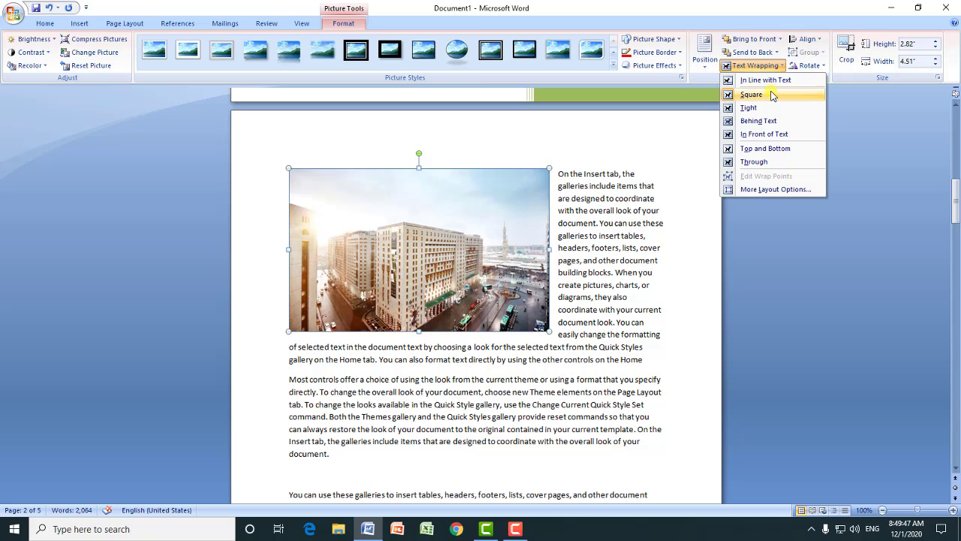
click(754, 134)
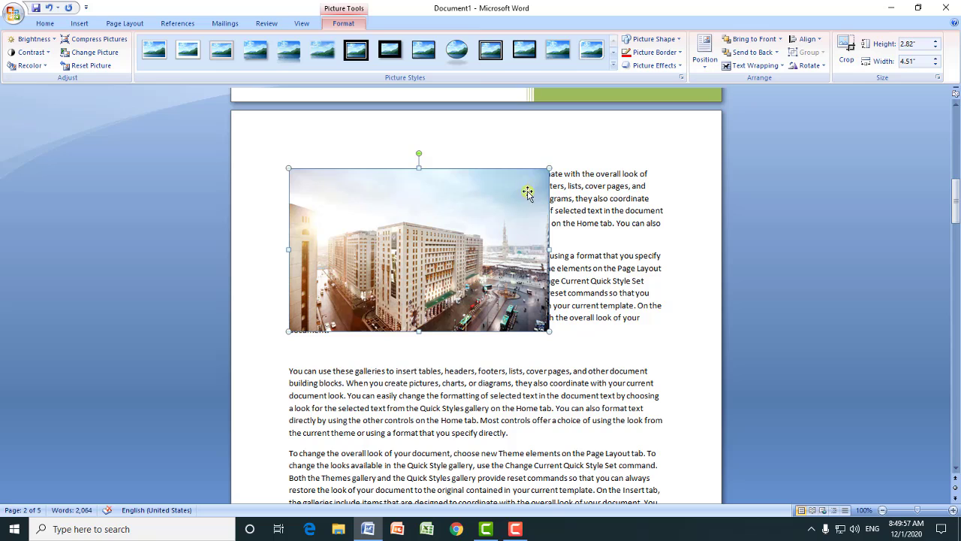
click(749, 68)
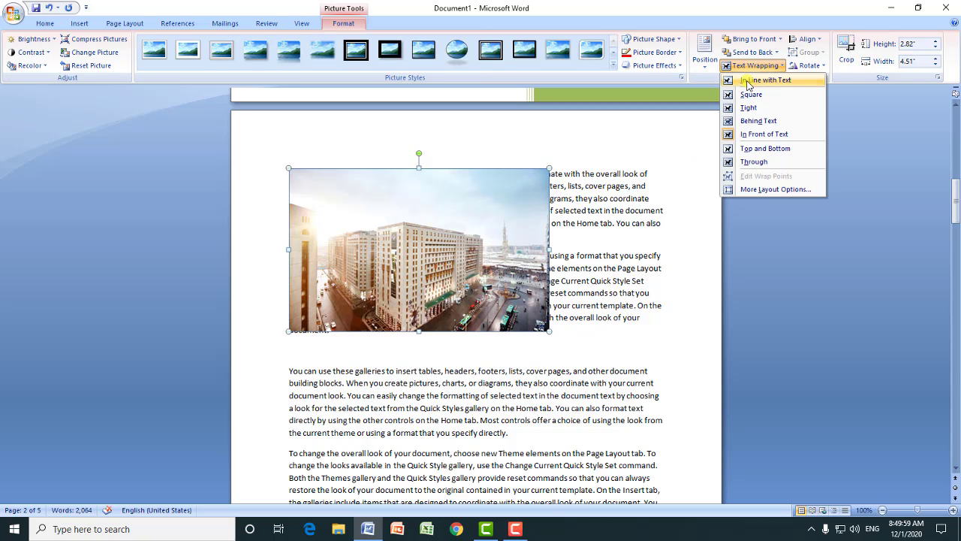
click(747, 81)
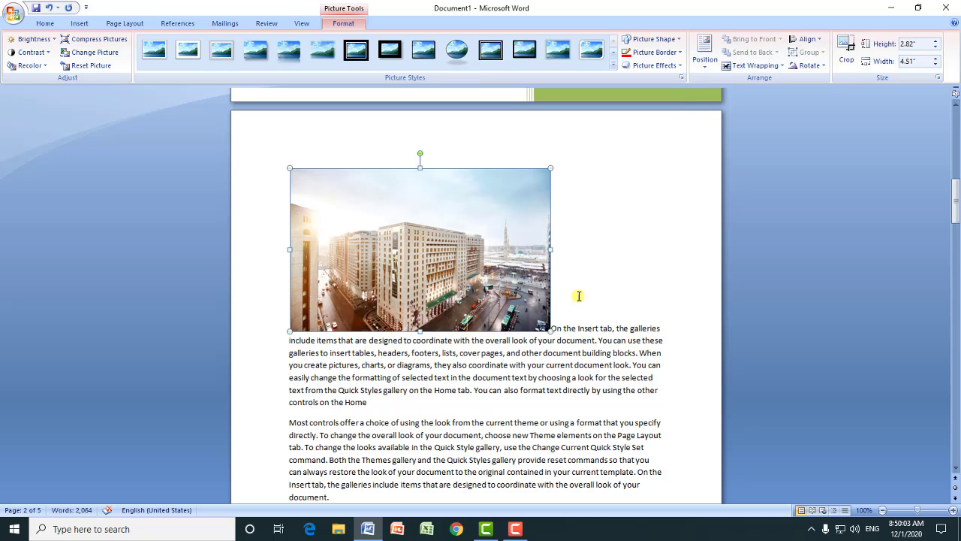
click(748, 67)
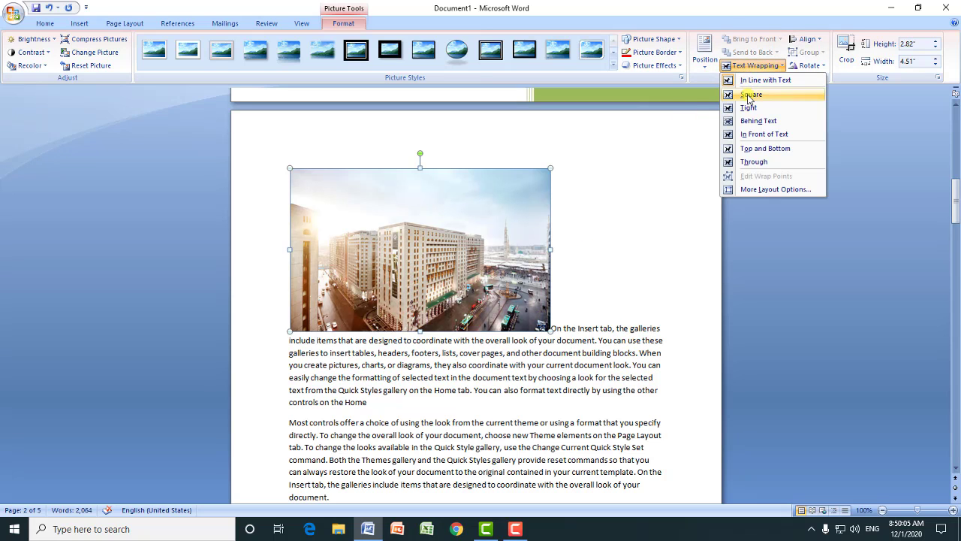
click(751, 94)
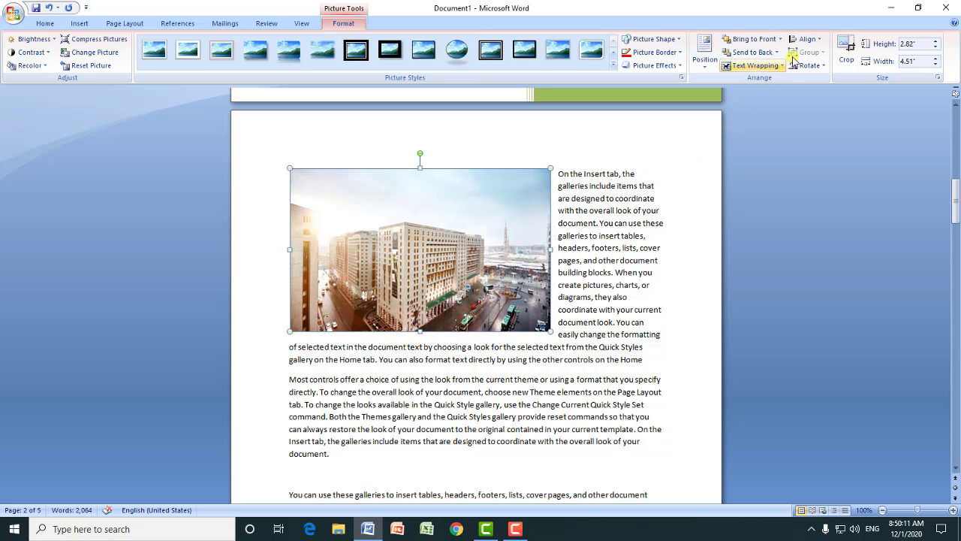
Step: Try aligning the building picture to the right margin and finally align it to the center
click(820, 45)
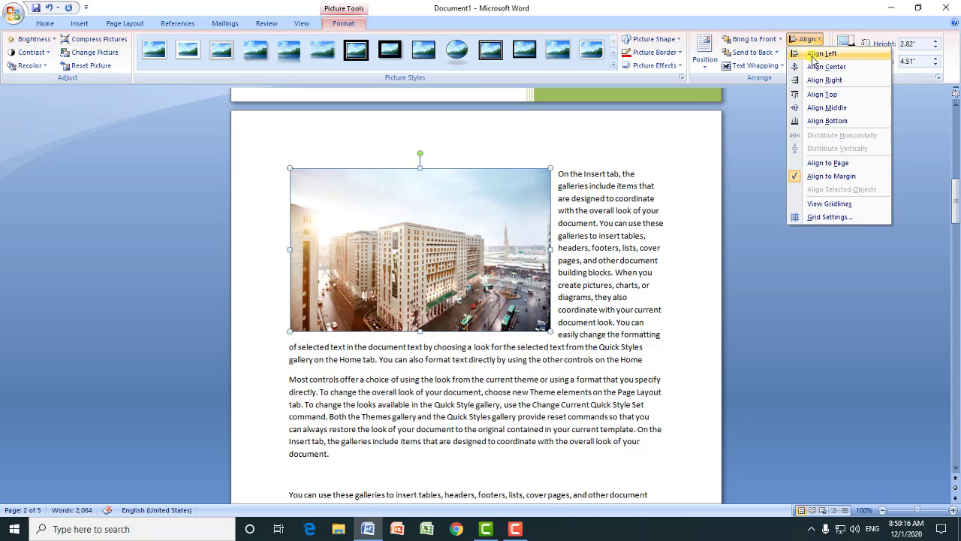
click(816, 80)
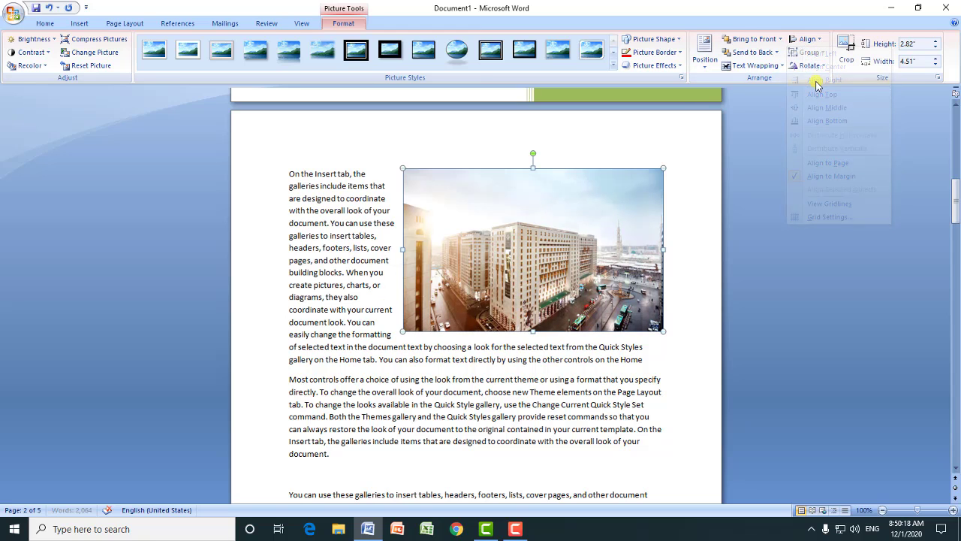
click(811, 39)
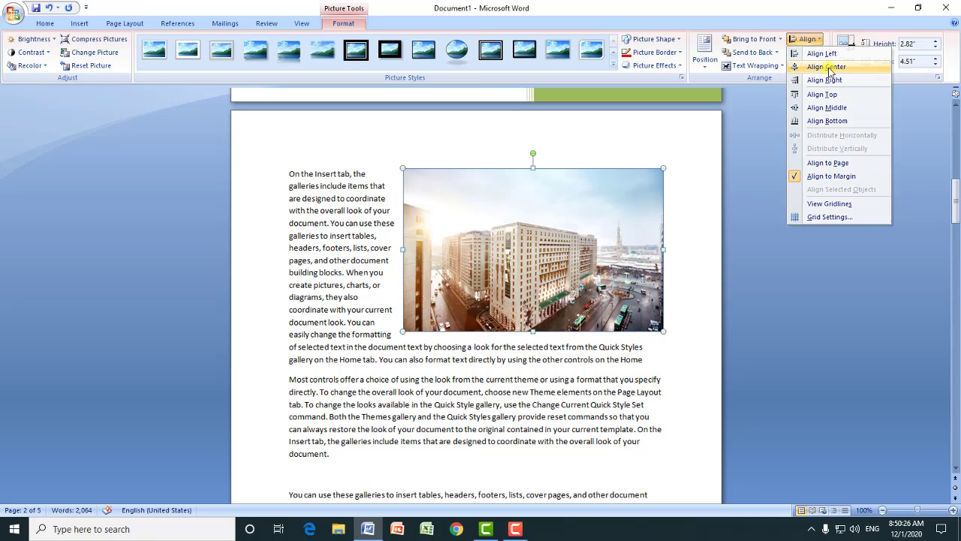
click(826, 67)
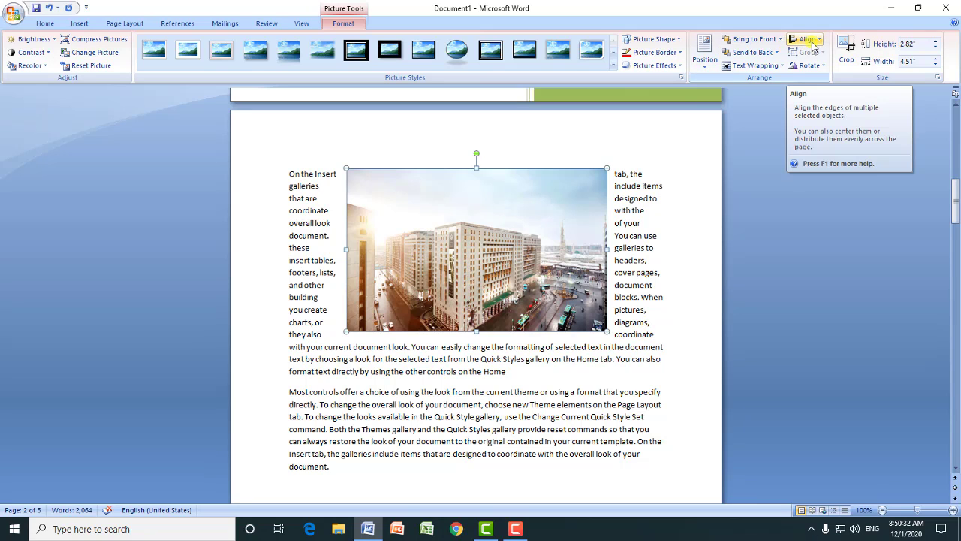
Step: Crop the building picture's upper edge and right side down to about 2.3" high by 4.09" wide
click(846, 58)
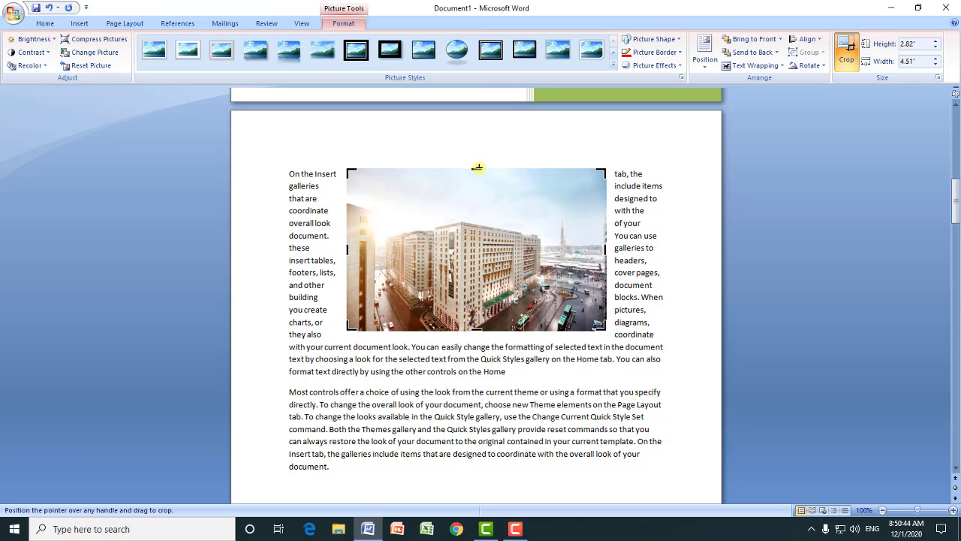
drag(477, 168, 478, 198)
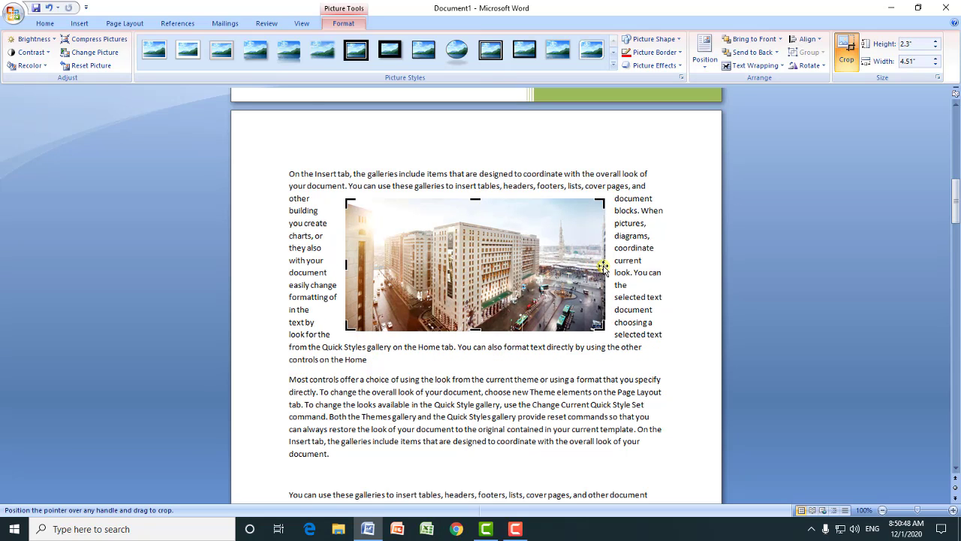
drag(603, 267, 579, 270)
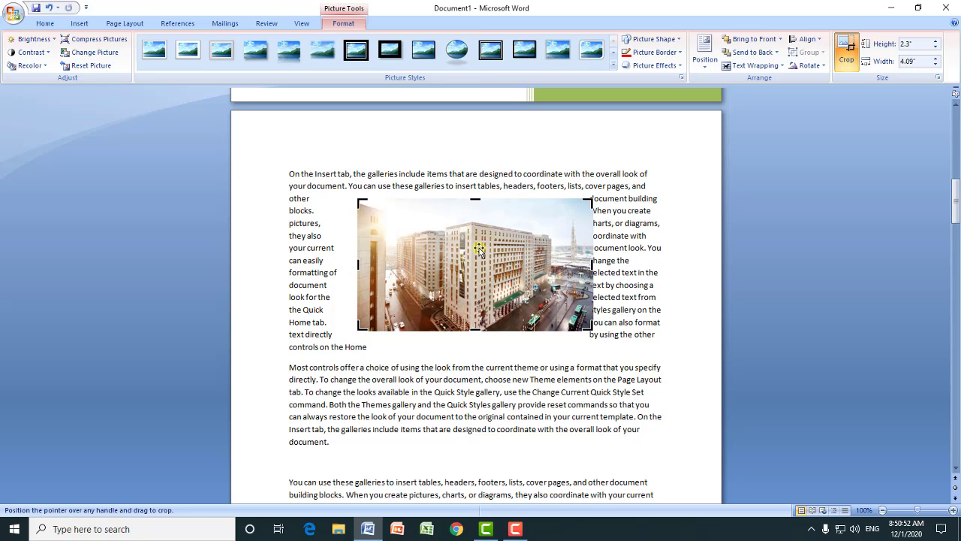
click(836, 67)
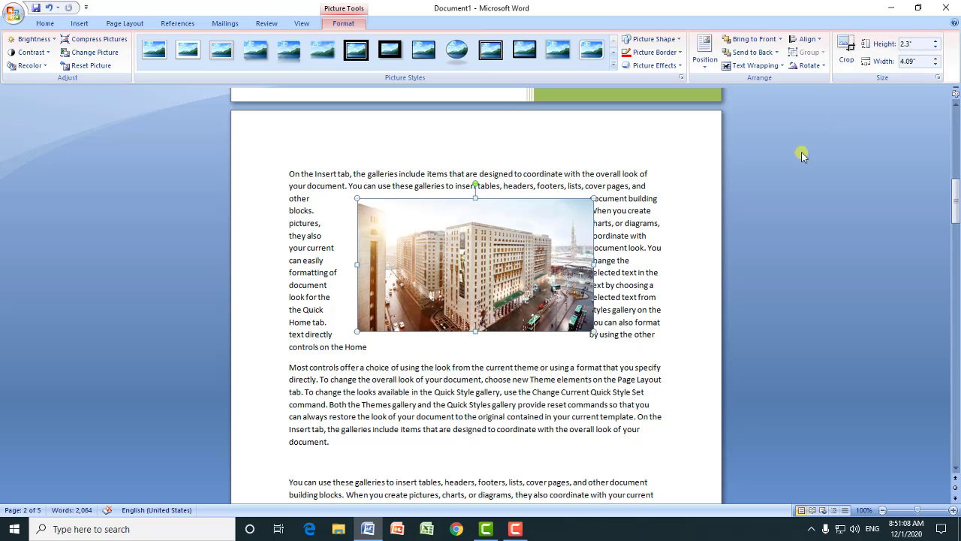
Step: Increase the building picture's height to 2.6", and raise its width to 5"
click(937, 43)
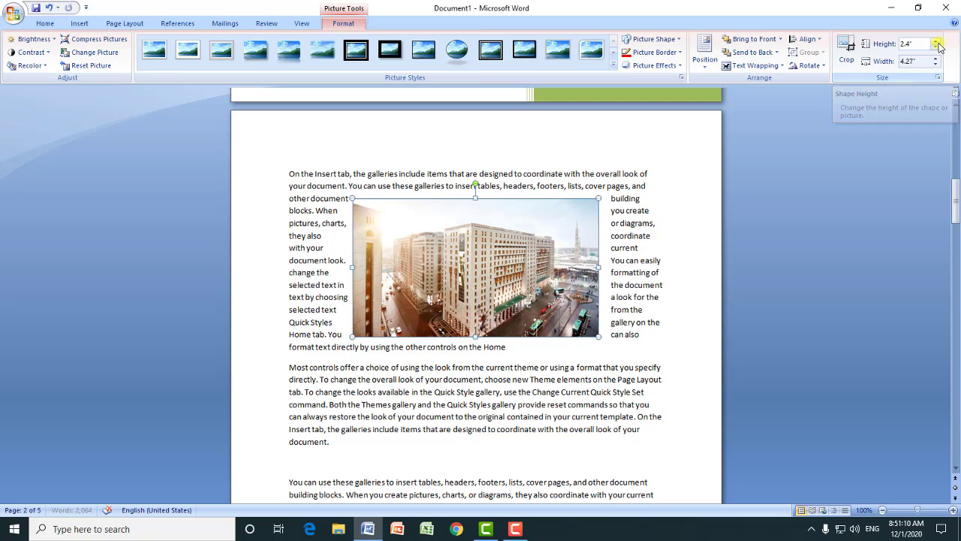
click(937, 44)
click(936, 44)
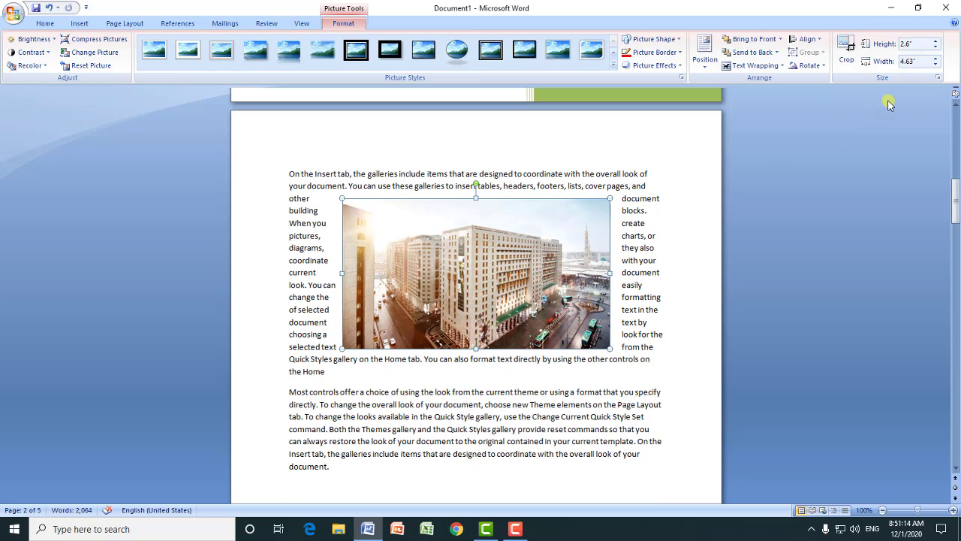
click(937, 59)
click(936, 60)
click(937, 59)
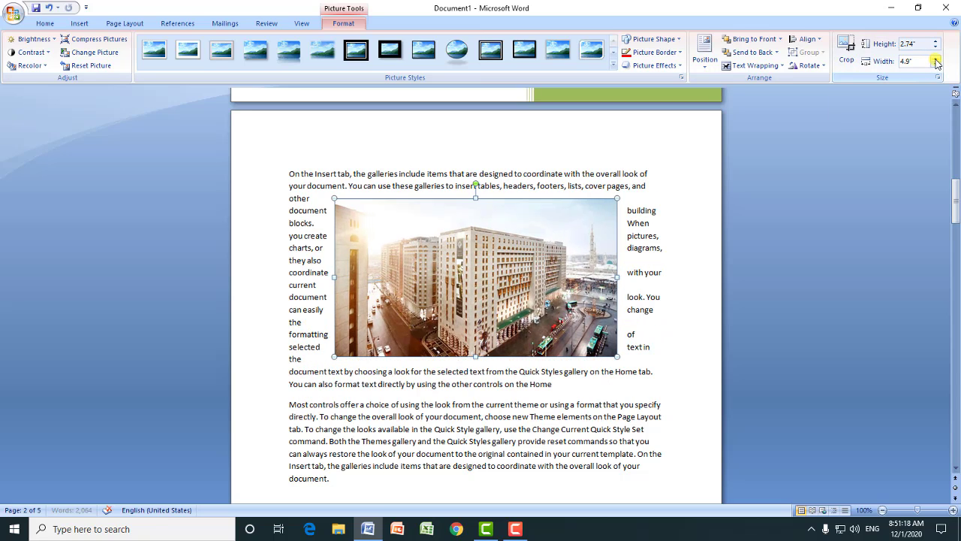
click(936, 59)
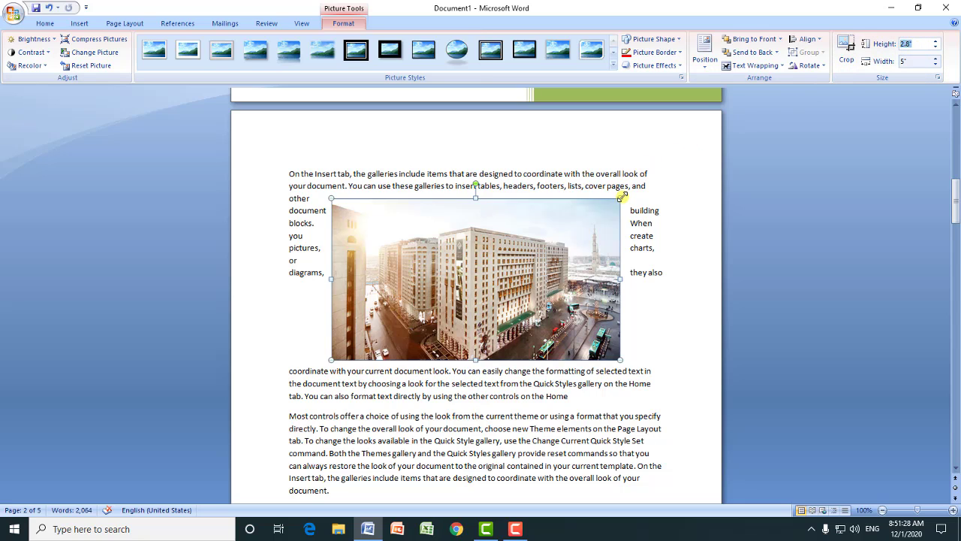
Step: Try resizing the building picture from its upper right corner and reset the picture to restore the cropped areas
mouse_move(622, 196)
mouse_down()
mouse_move(583, 220)
mouse_move(613, 204)
mouse_up()
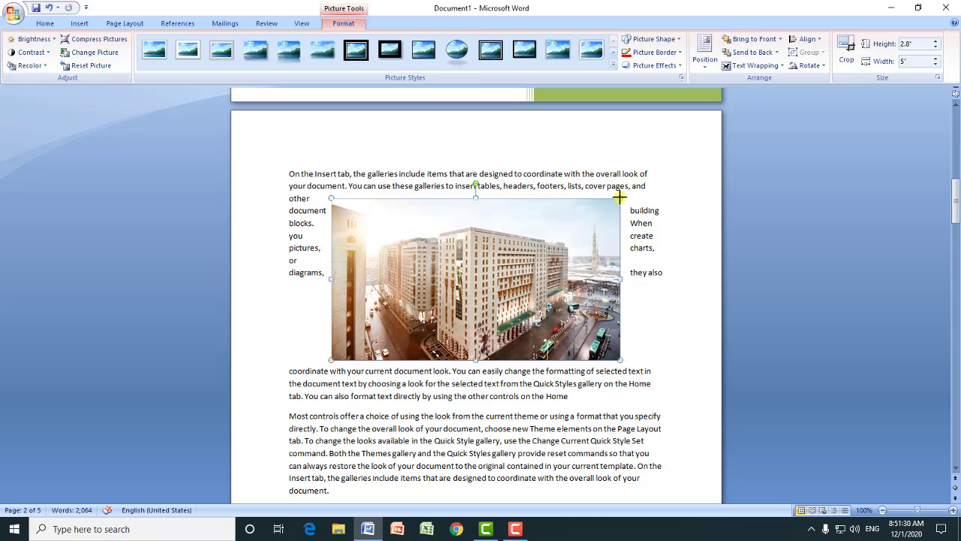
click(91, 66)
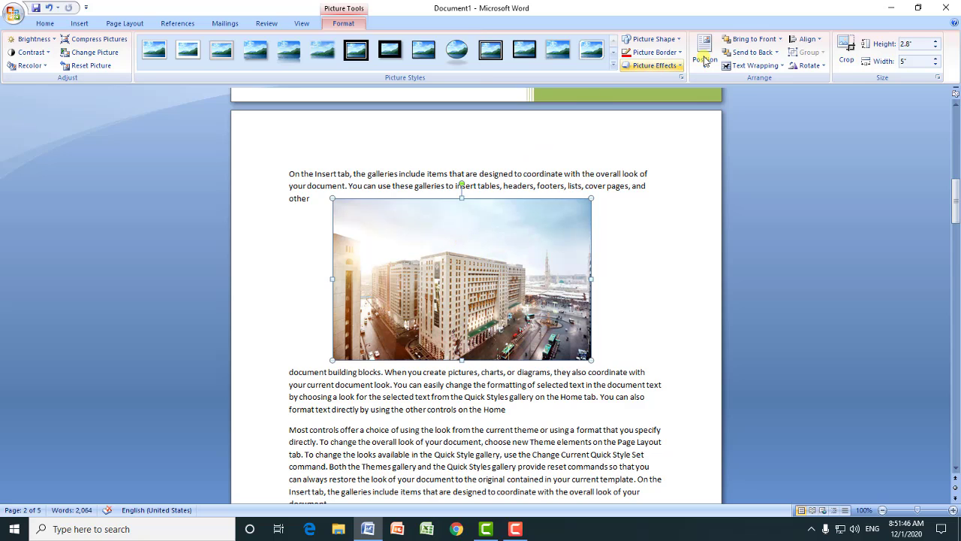
Step: Search the clip art collections for "computer", with the cursor in the empty line below the paragraph starting "Most controls offer"
click(79, 26)
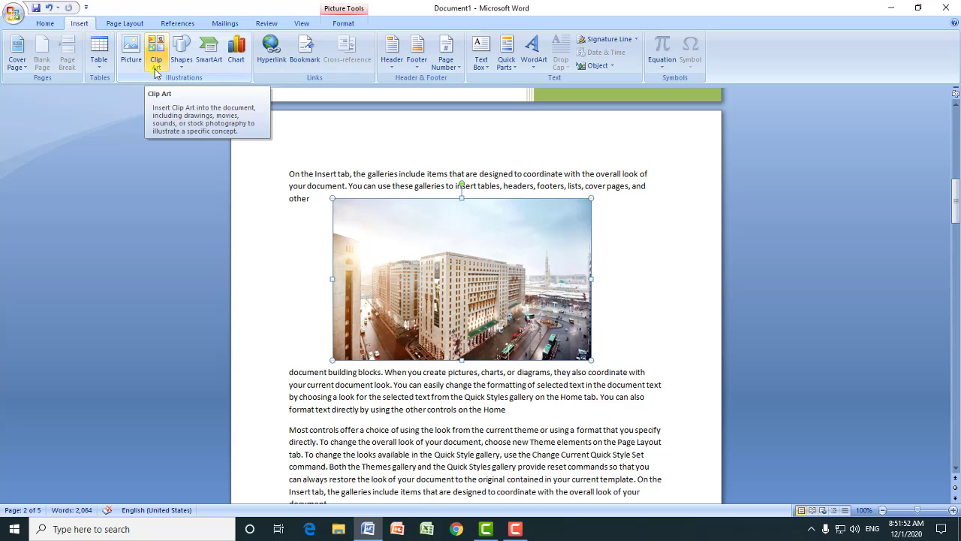
click(549, 384)
drag(955, 198, 956, 229)
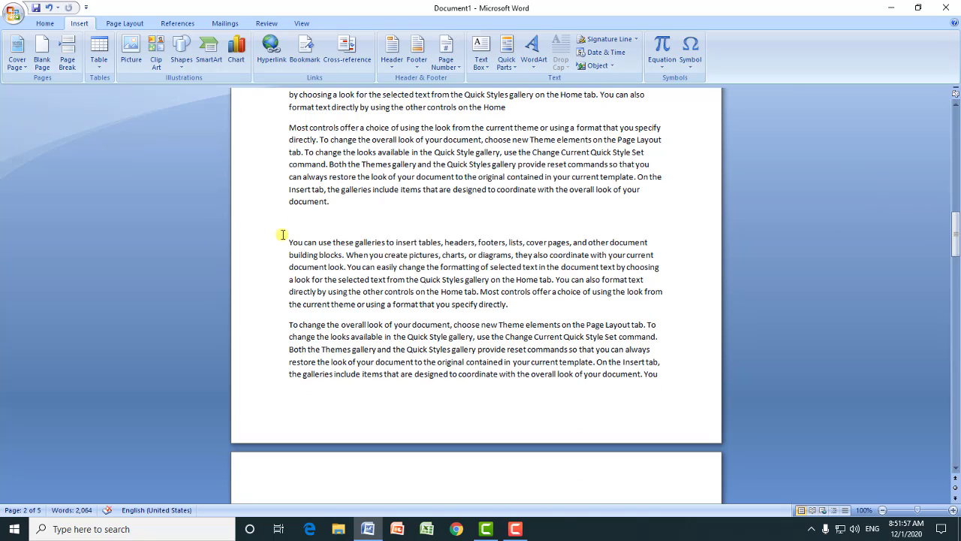
click(155, 66)
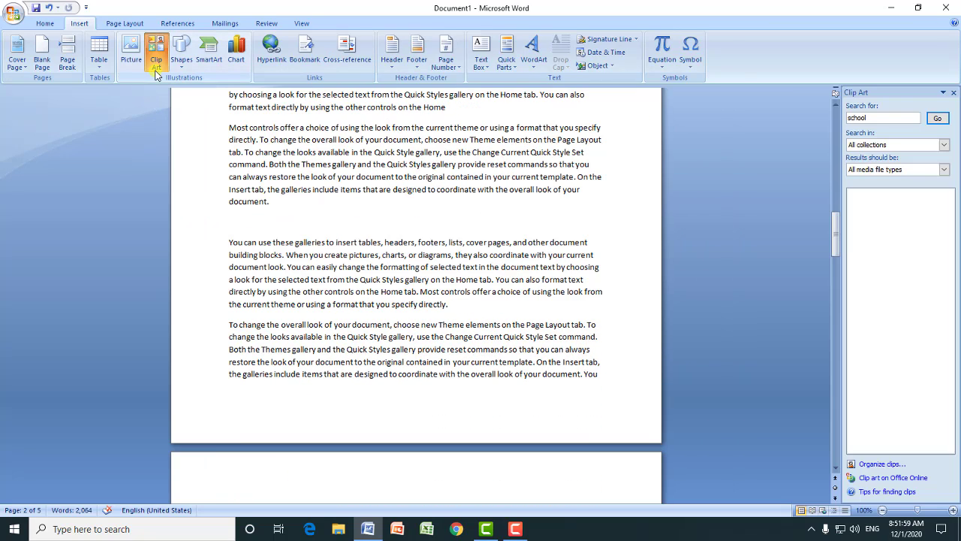
click(866, 119)
drag(864, 120, 850, 121)
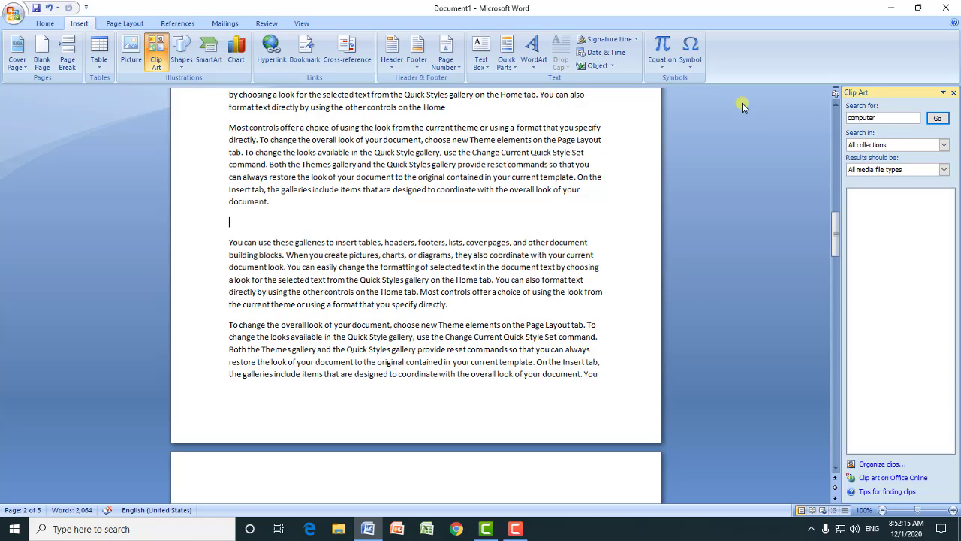
click(937, 117)
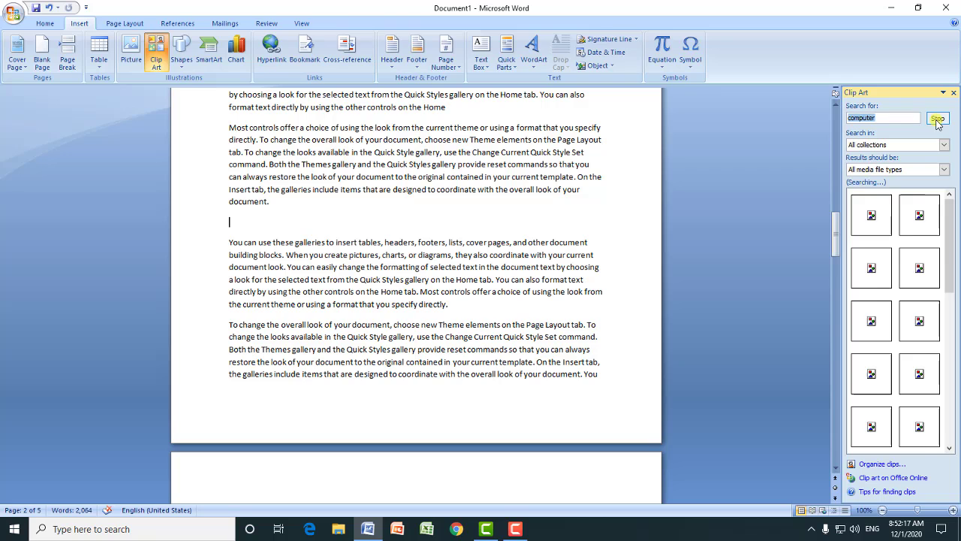
Step: Insert three computer clips side by side: the brown desktop PC, the green cartoon with the cable, and the blue globe computer
mouse_move(897, 240)
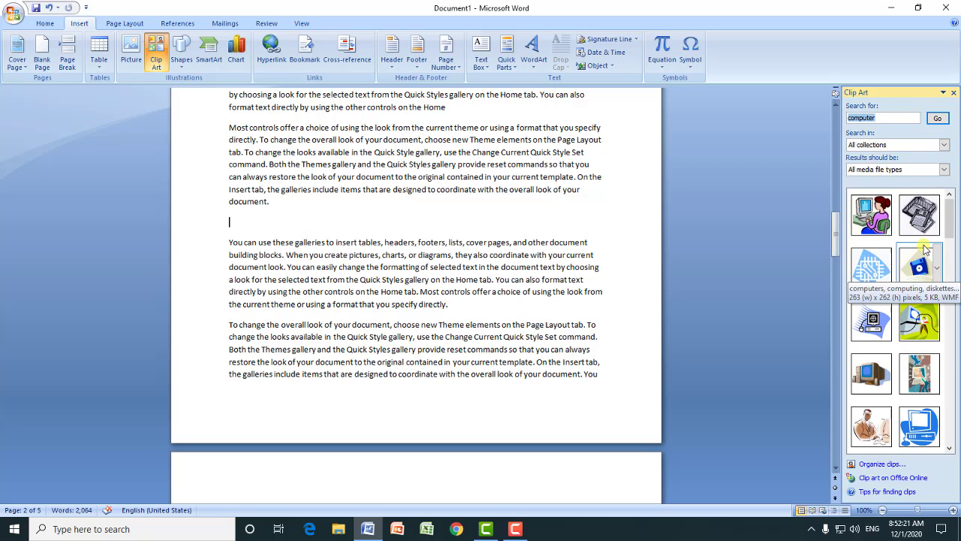
mouse_move(873, 368)
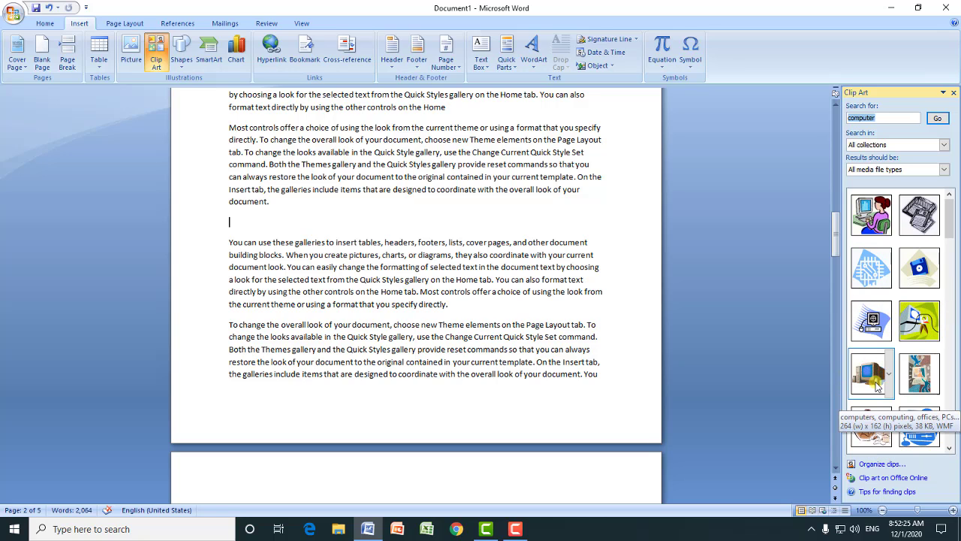
click(874, 379)
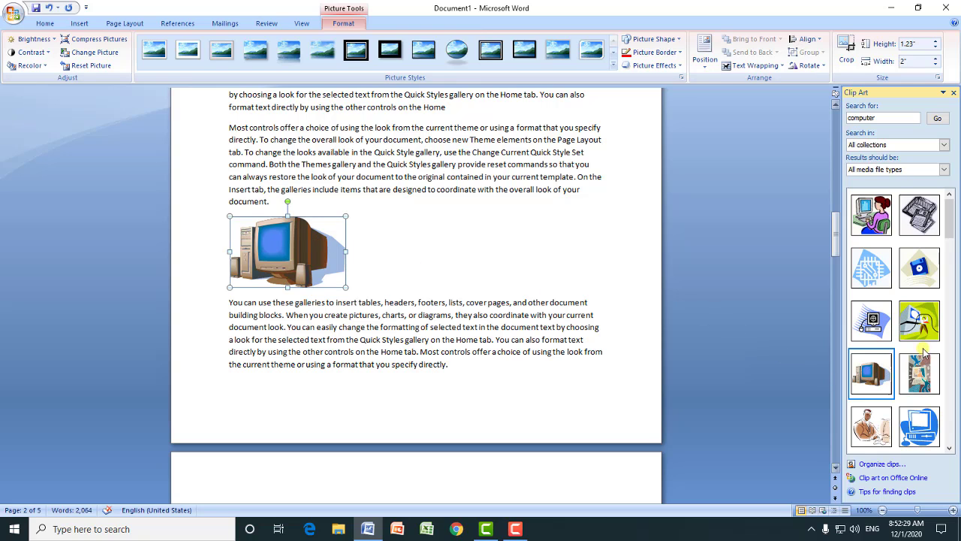
click(920, 321)
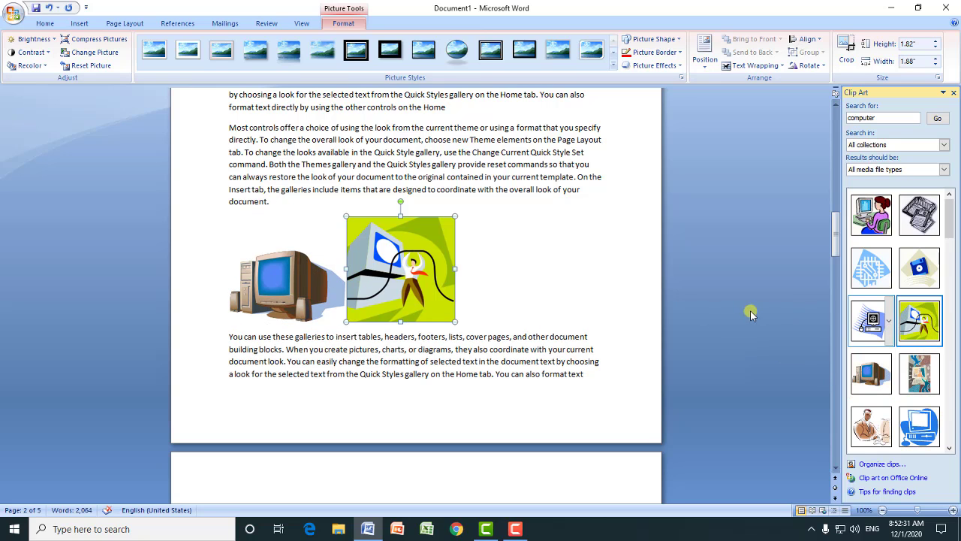
click(872, 321)
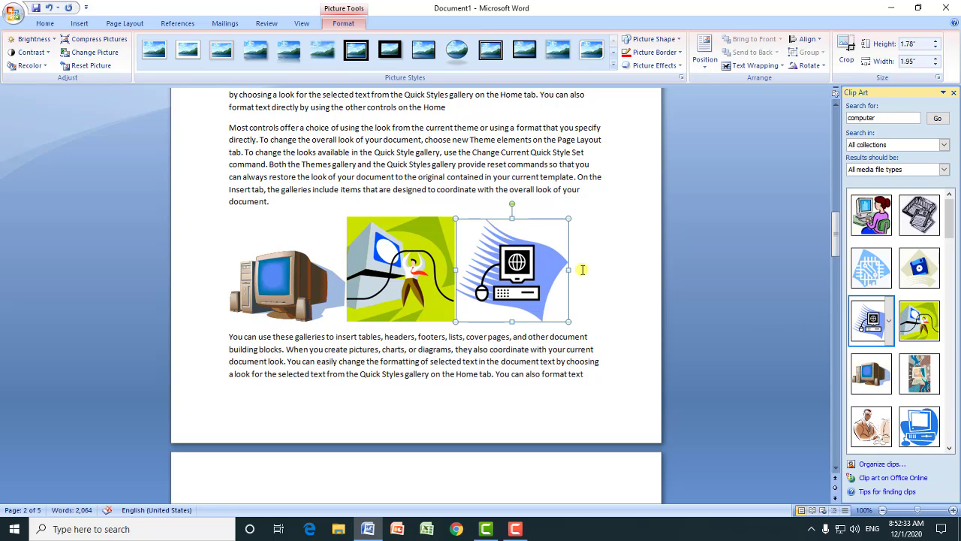
Step: Search the clip art for "car" and insert the green race car clip after the computer clips
click(892, 114)
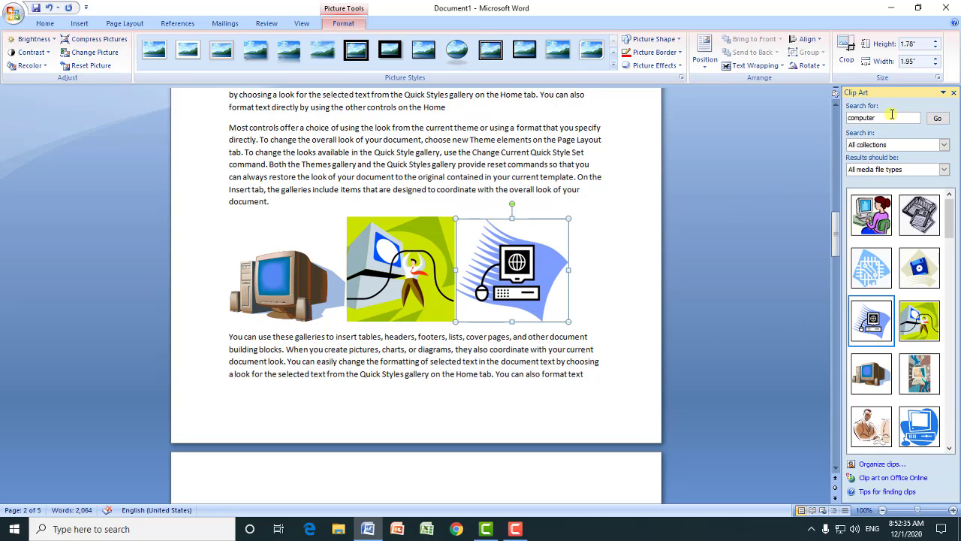
text(car)
click(938, 118)
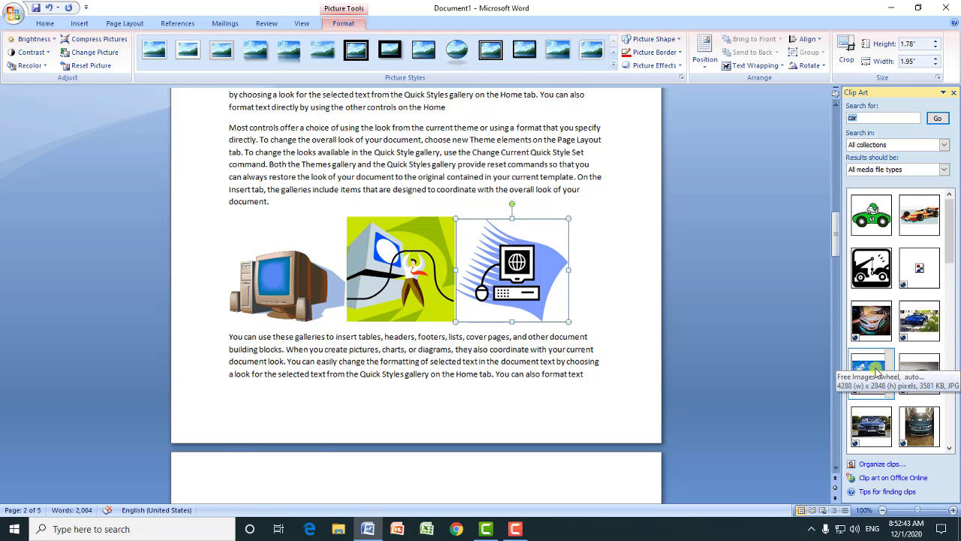
click(871, 216)
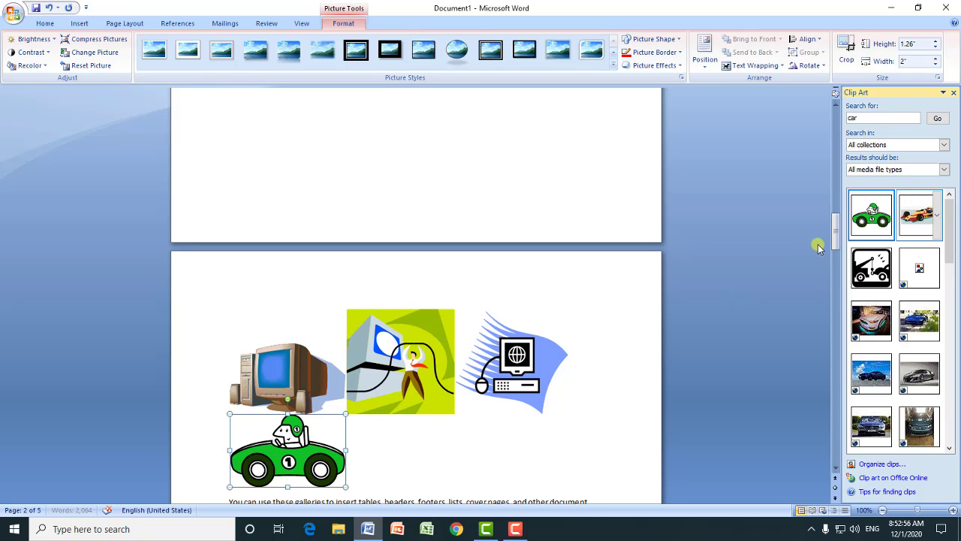
Step: Draw a text box about 0.52" high by 3.46" wide across the building picture's upper part and enter "Madina" in it
drag(836, 237, 835, 193)
click(319, 349)
click(81, 24)
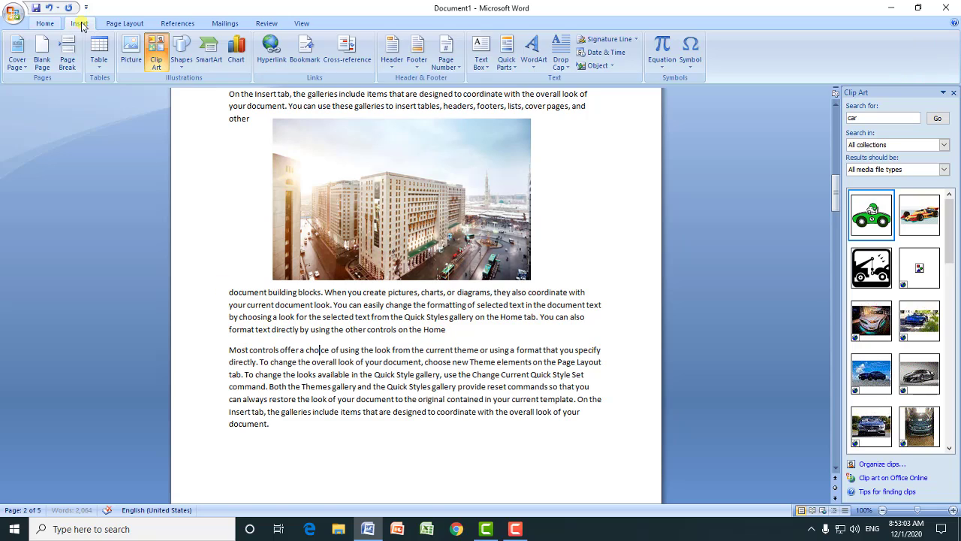
click(182, 66)
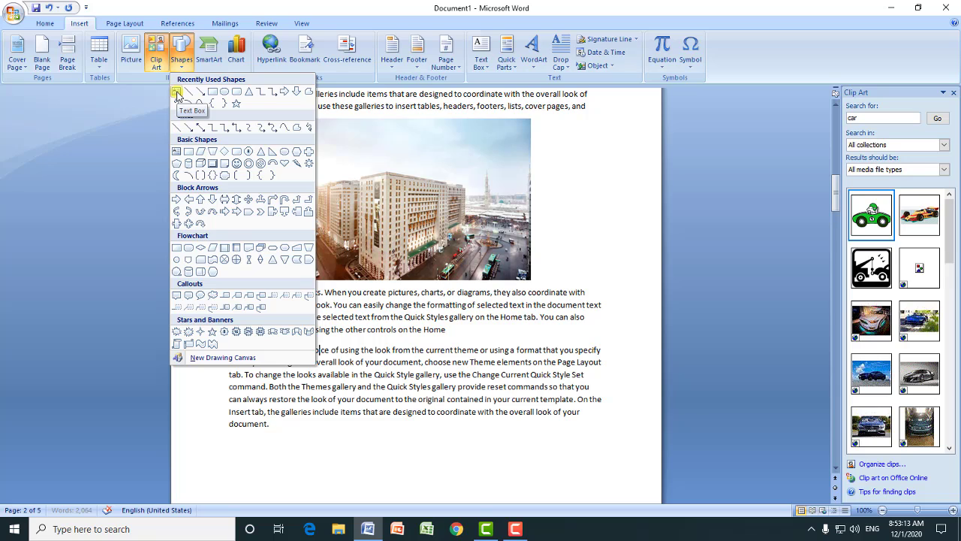
click(176, 92)
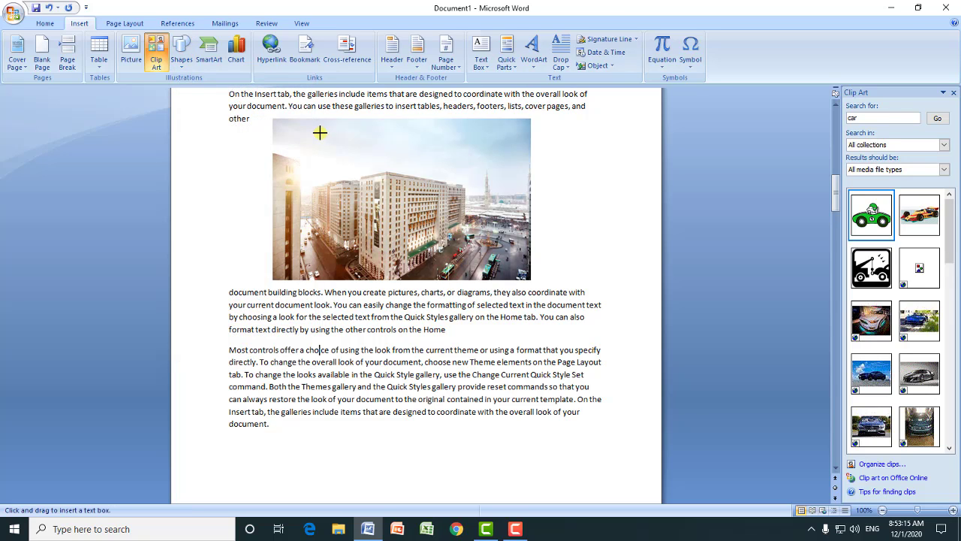
drag(319, 133, 520, 165)
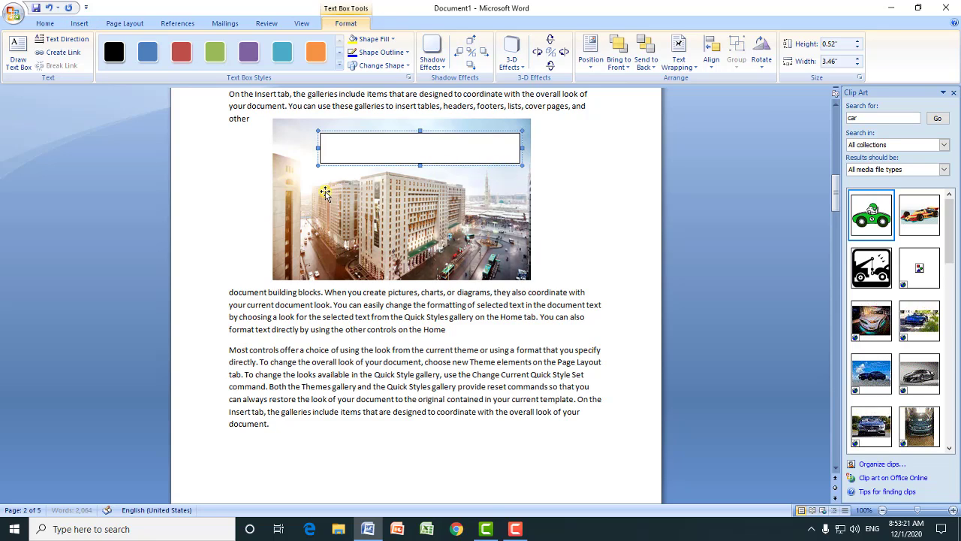
text(Madina)
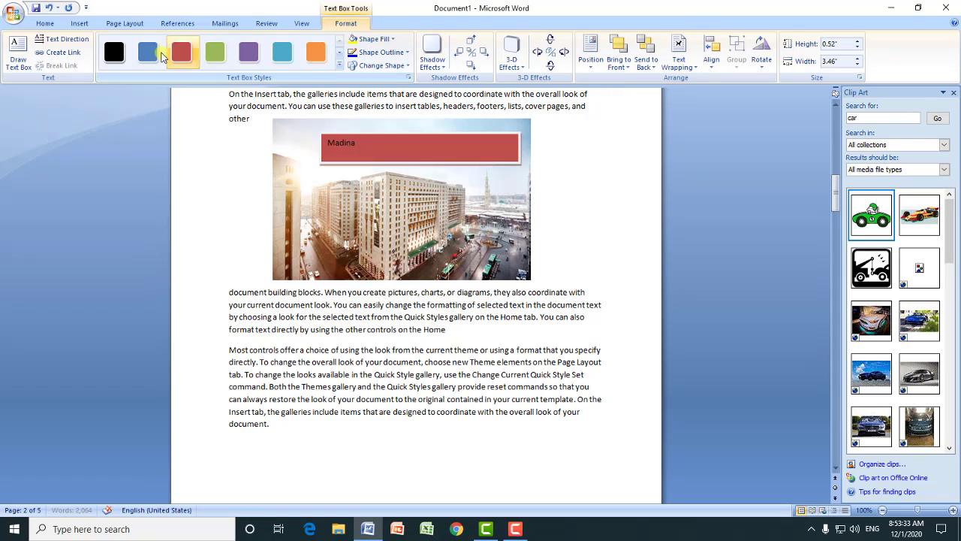
Step: Apply the solid aqua style with a white border to the text box and center its text
click(280, 53)
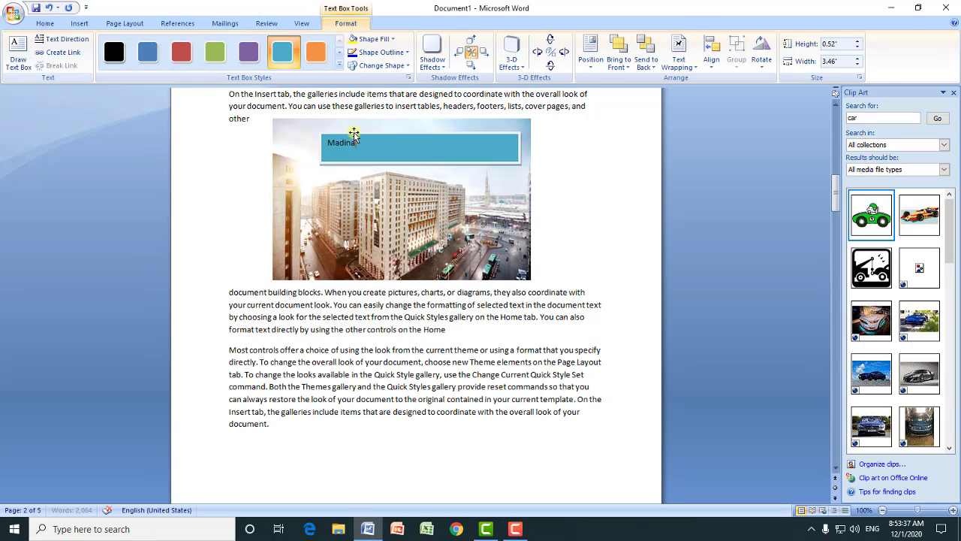
click(45, 23)
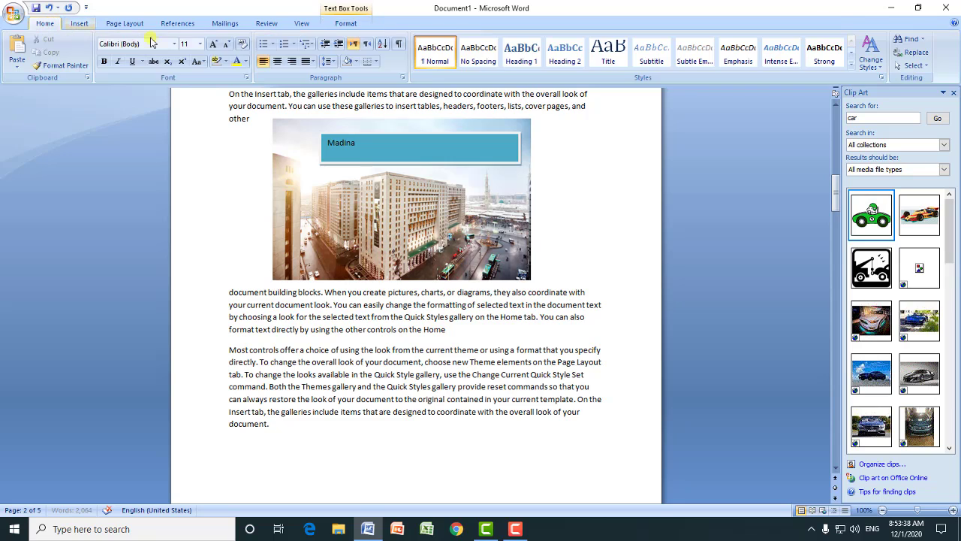
click(278, 61)
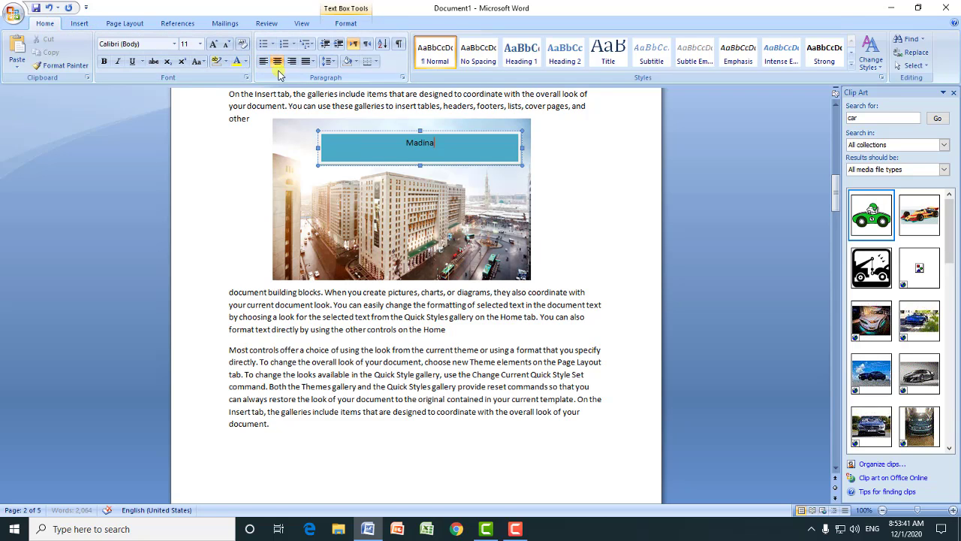
Step: Enlarge the word "Madina" in the text box to 20 pt and color it yellow
double_click(417, 143)
click(214, 44)
click(214, 45)
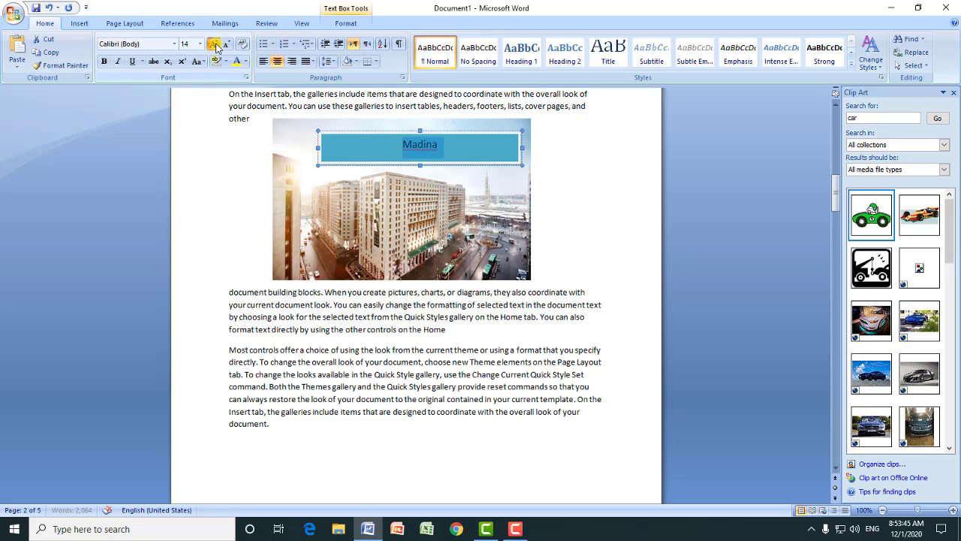
click(214, 44)
click(214, 45)
click(214, 44)
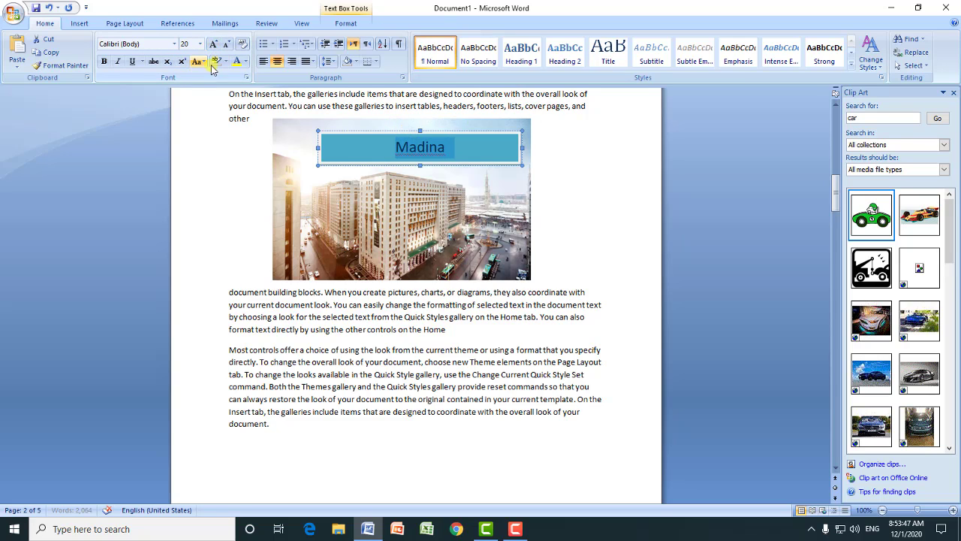
click(246, 63)
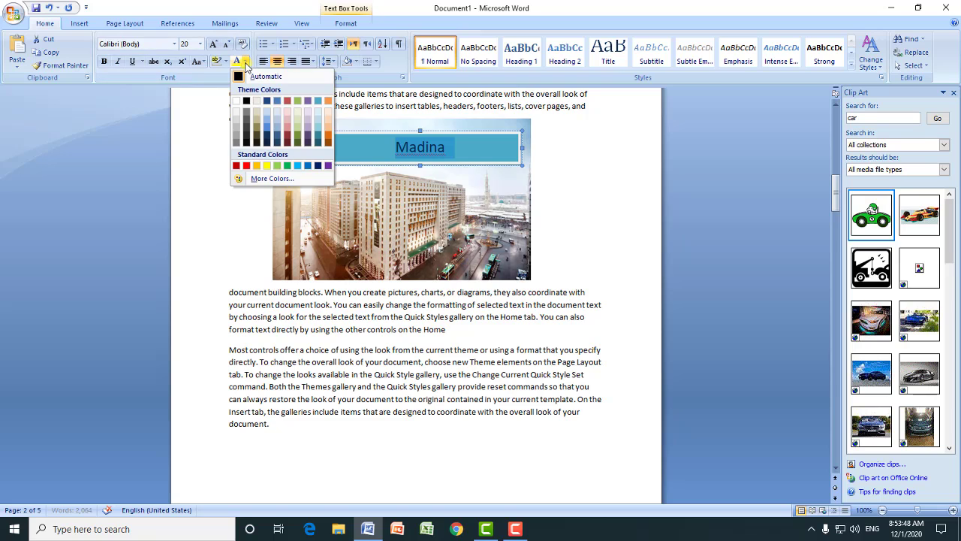
click(268, 169)
click(394, 147)
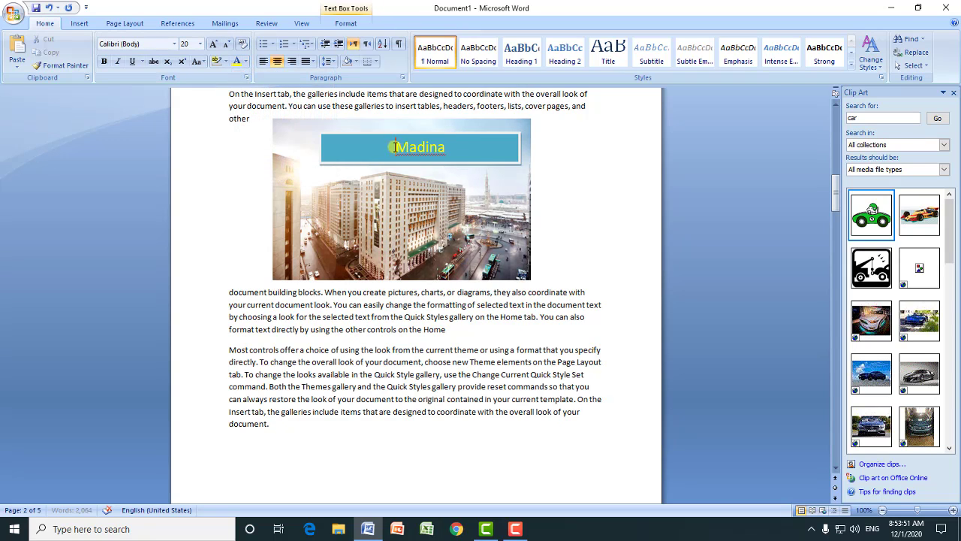
Step: Close the clip art search and draw a smiley face about 3.15" high by 3.43" wide, overlapping the building picture's lower left part
click(80, 23)
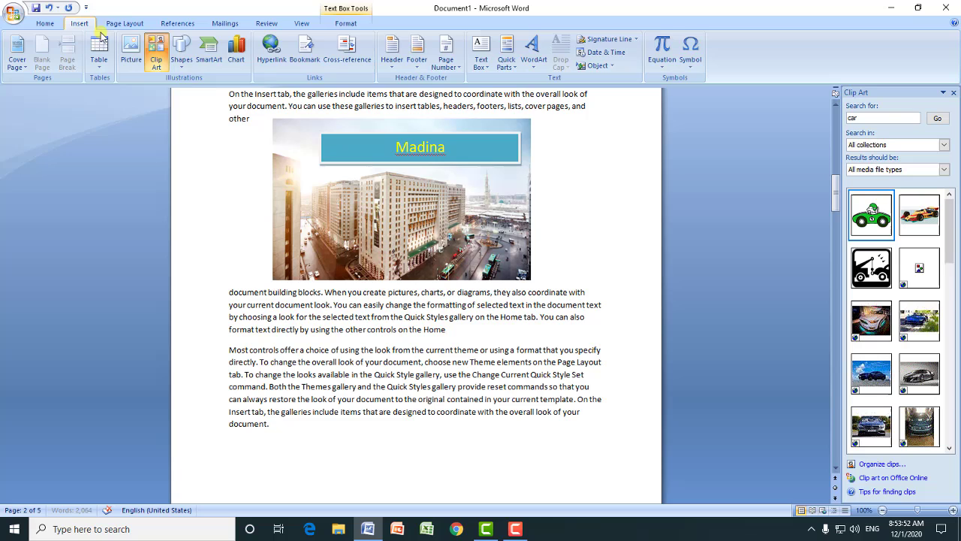
click(180, 60)
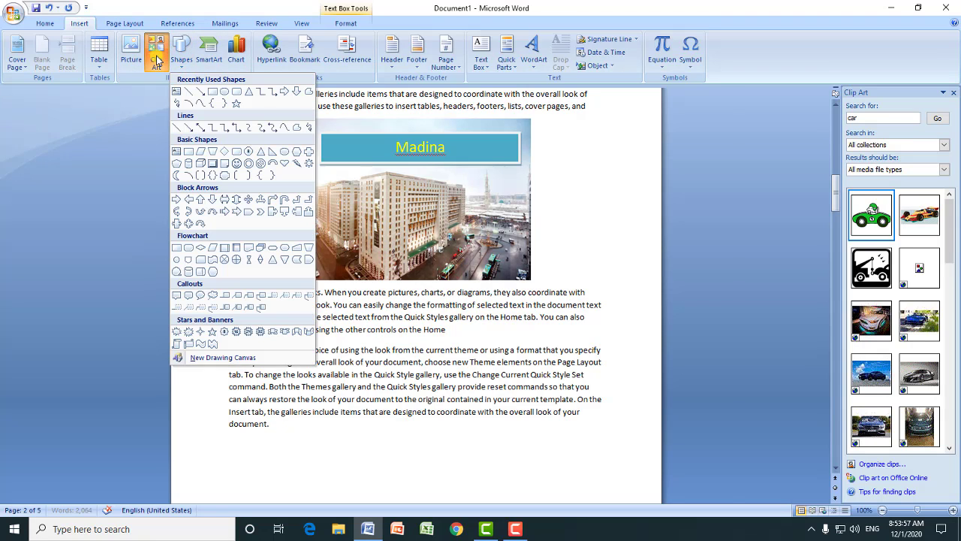
click(155, 61)
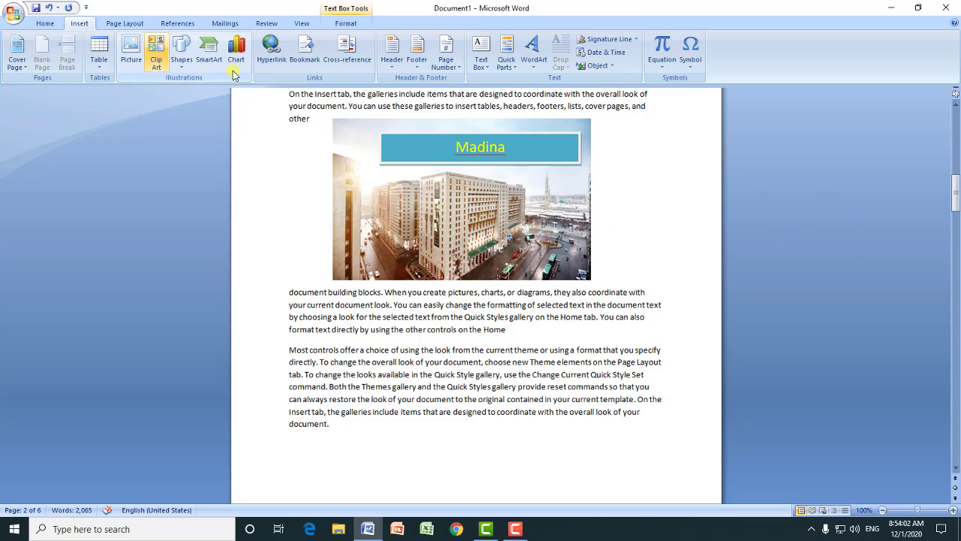
click(181, 58)
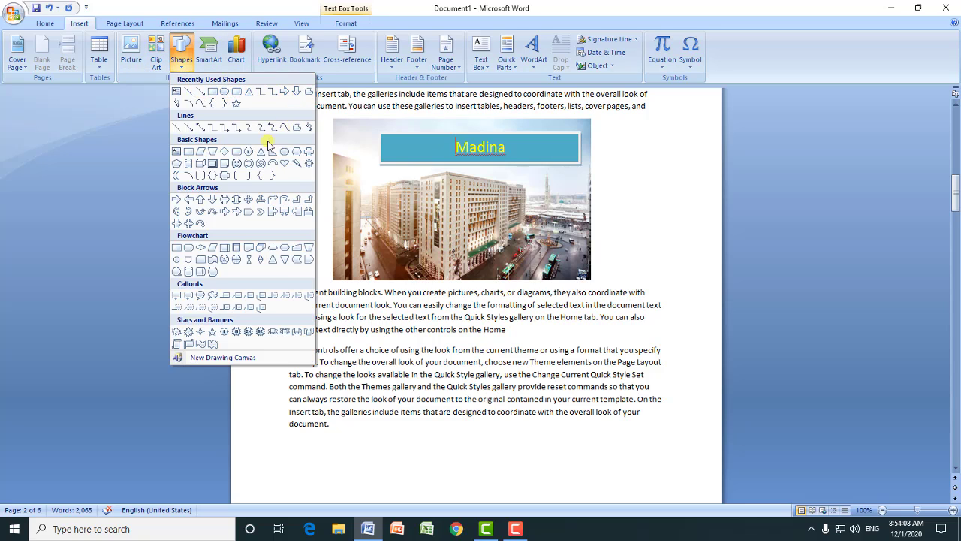
click(239, 166)
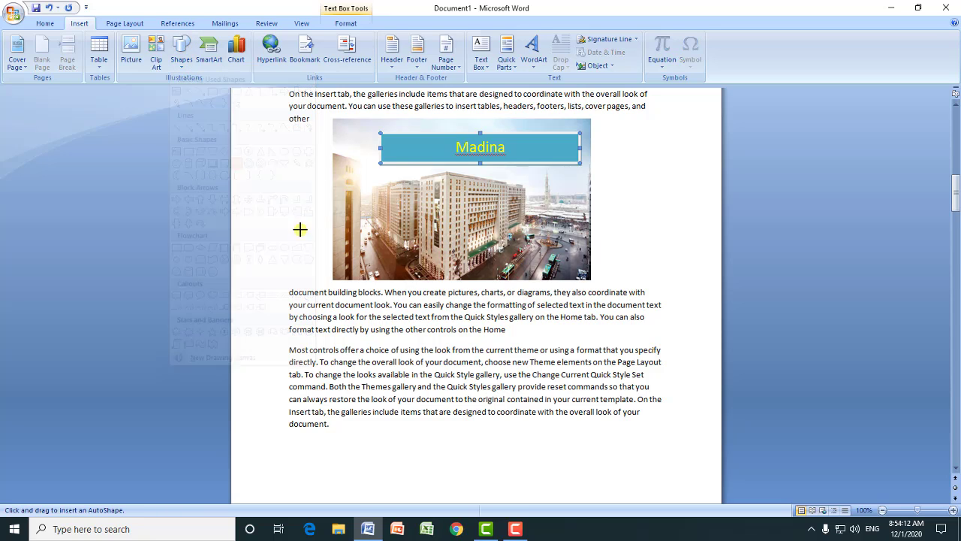
mouse_move(307, 249)
mouse_down()
mouse_move(457, 392)
mouse_move(504, 414)
mouse_move(507, 431)
mouse_up()
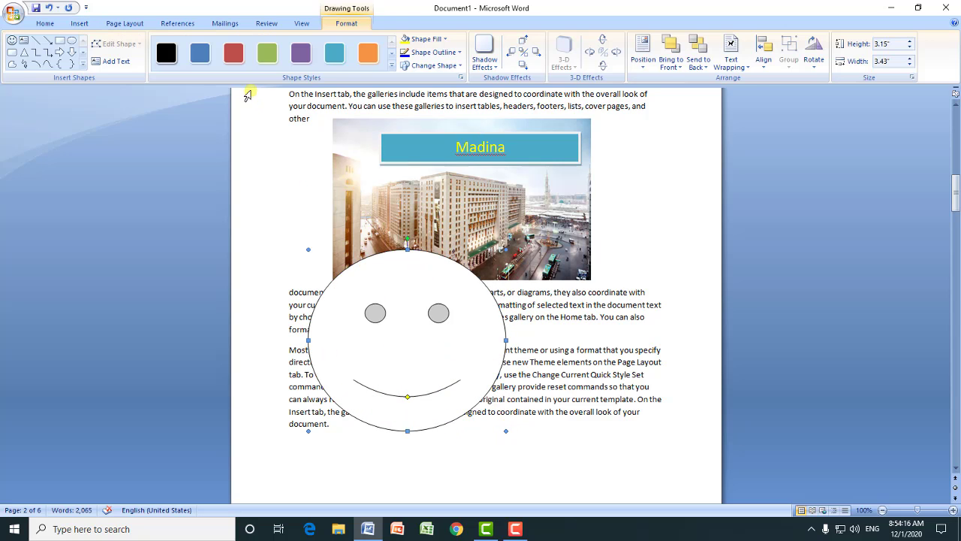
Step: Try the red and green shape styles on the smiley face and finally apply the blue one
click(234, 55)
click(275, 59)
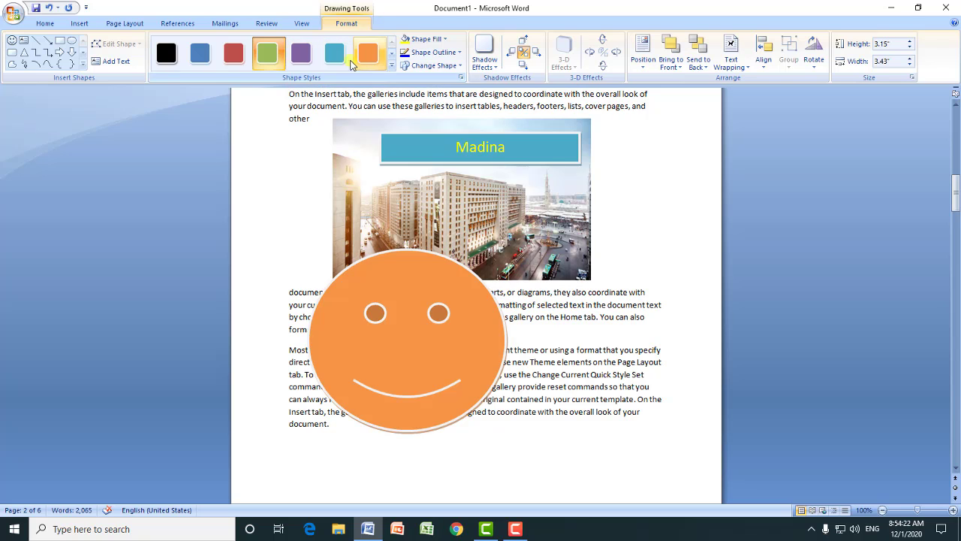
click(210, 60)
Step: Draw a cloud callout about 2.87" high by 3.88" wide, overlapping the right side of the smiley face
click(81, 23)
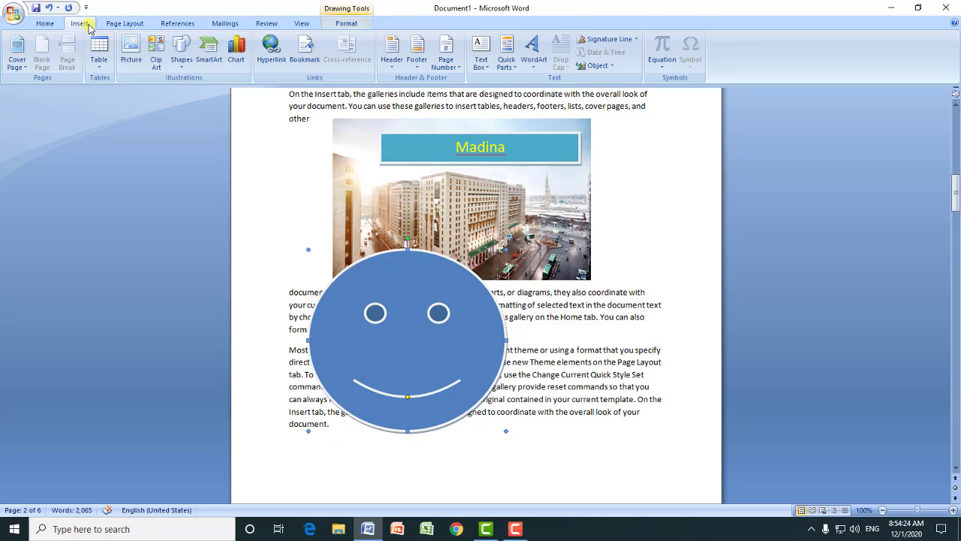
click(182, 62)
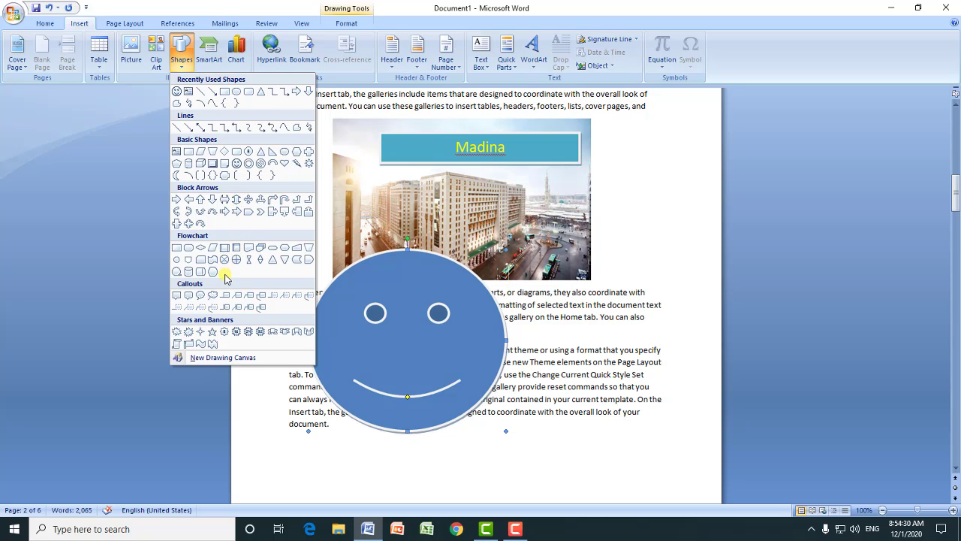
click(214, 298)
drag(638, 281, 414, 452)
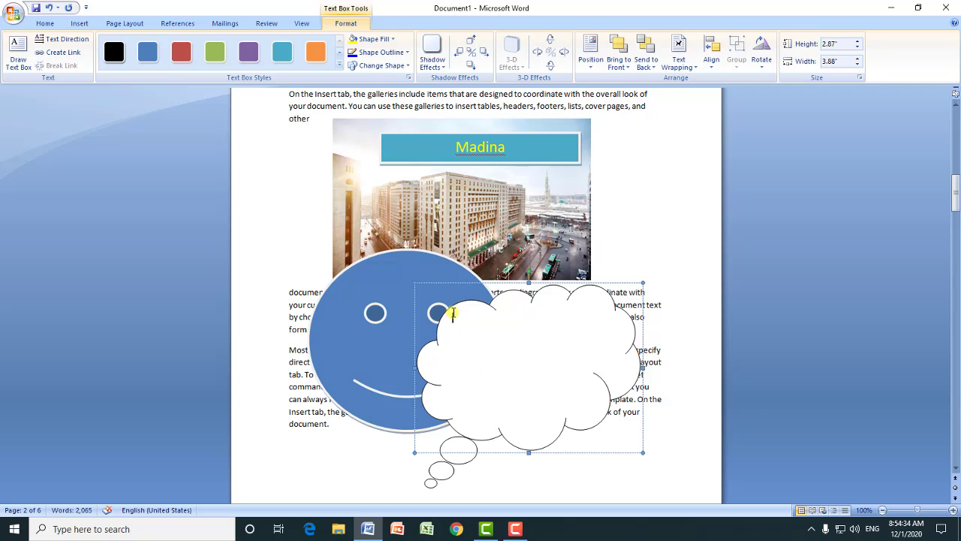
Step: Apply the green style to the cloud callout, and delete both the smiley face and the callout
click(218, 61)
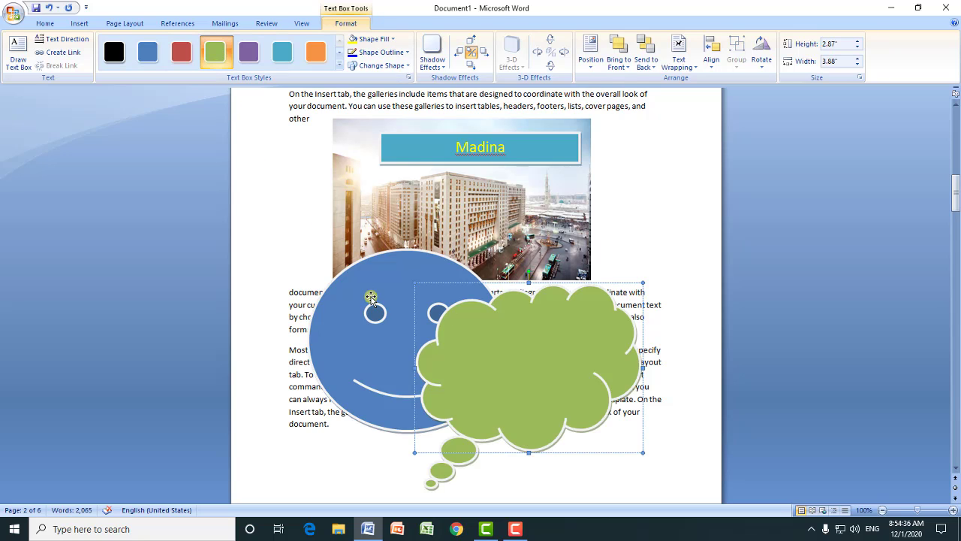
click(490, 316)
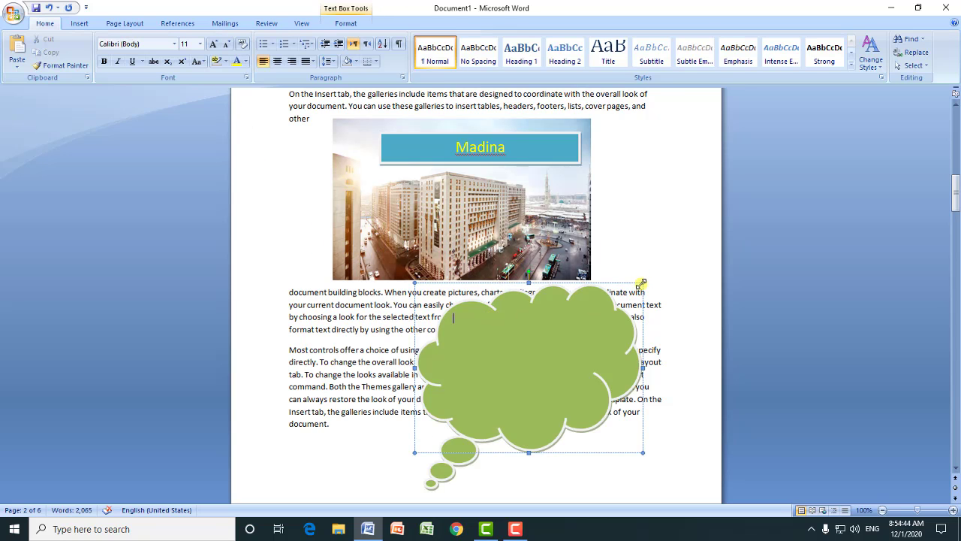
click(609, 309)
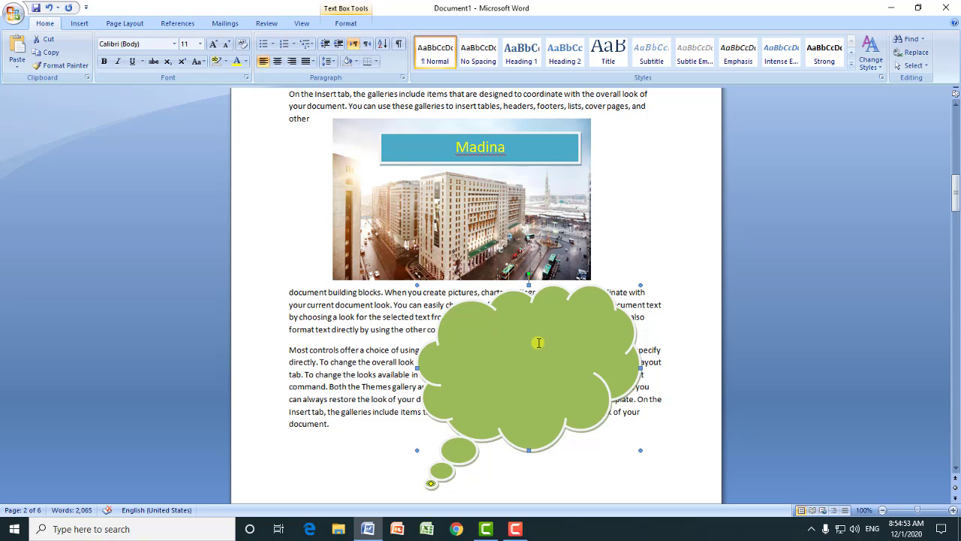
key(Delete)
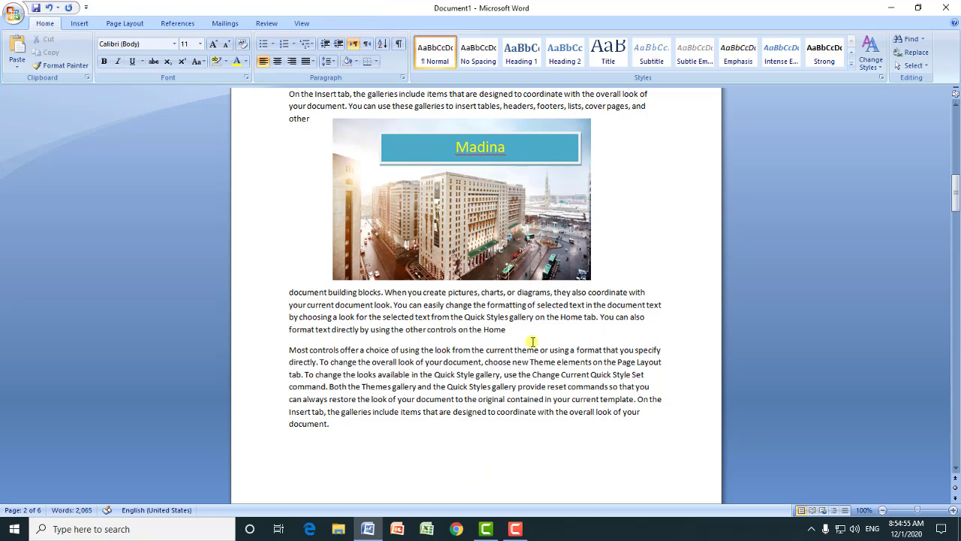
Step: Draw a left-right-up block arrow about 2.37" high by 4.16" wide below the picture in the red shape style, and delete it again
click(89, 25)
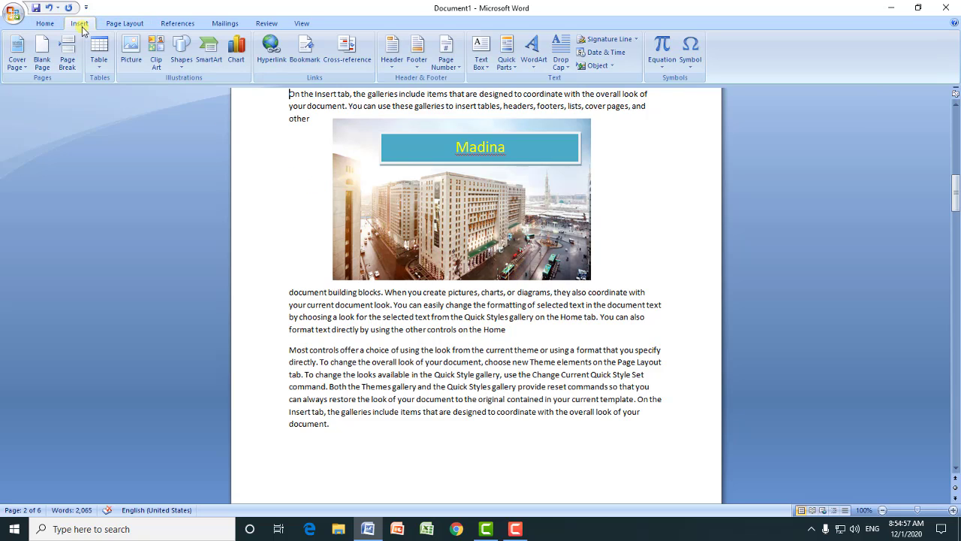
click(181, 60)
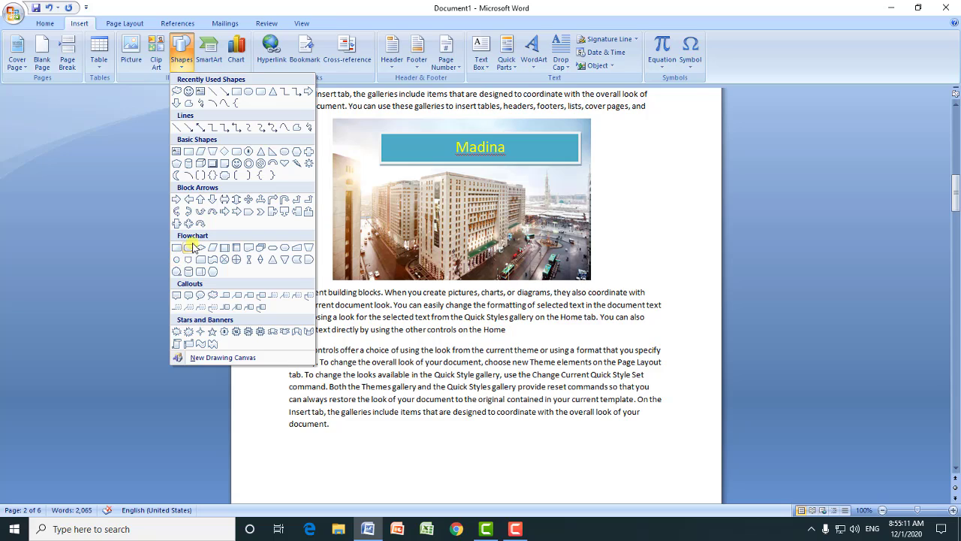
click(253, 200)
mouse_move(369, 298)
mouse_down()
mouse_move(527, 398)
mouse_move(609, 434)
mouse_up()
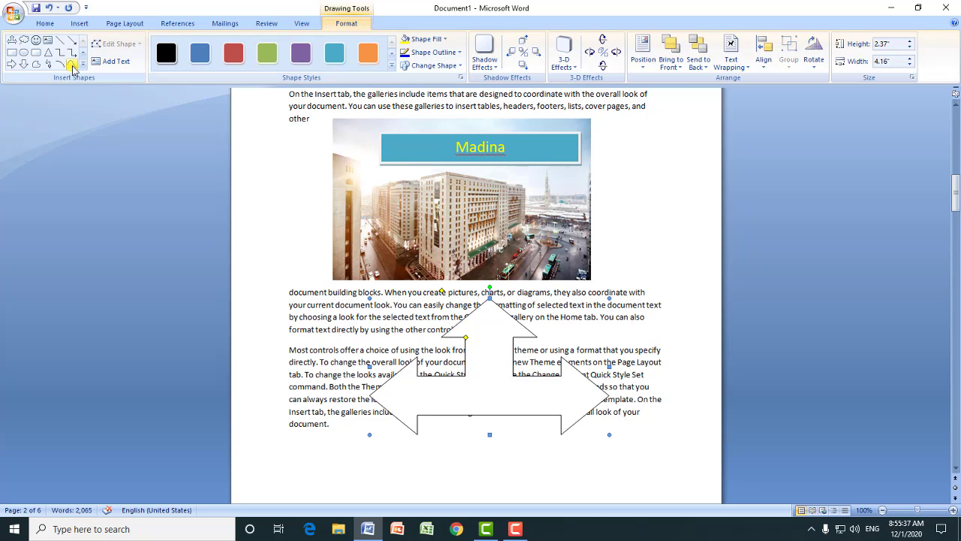
click(230, 66)
click(80, 24)
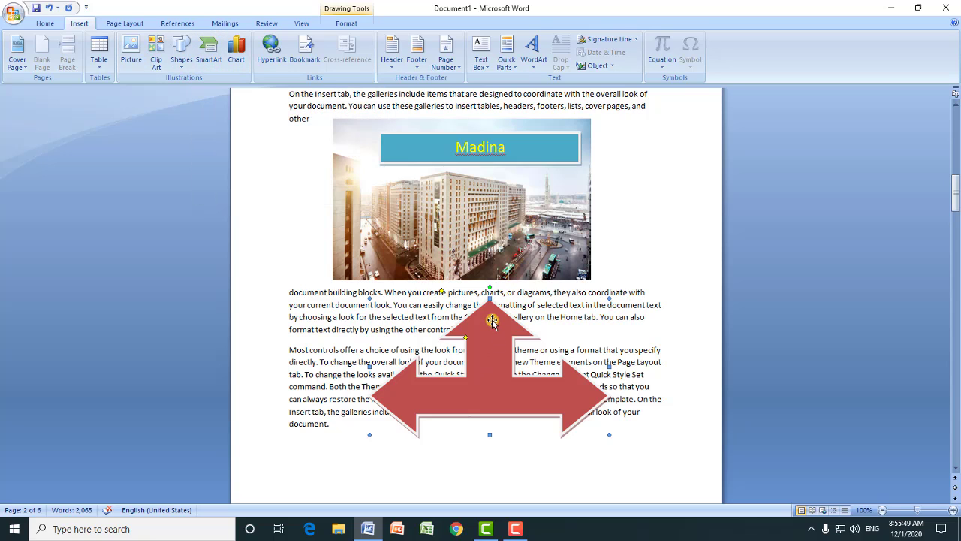
key(Delete)
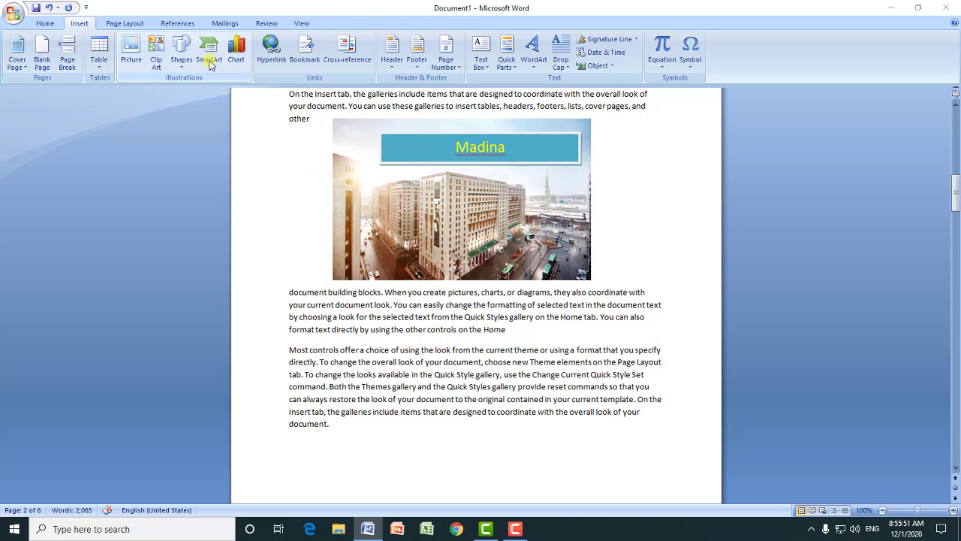
Step: Insert a Basic Block List SmartArt graphic and delete the "Madina" text box that overlaps it
click(210, 64)
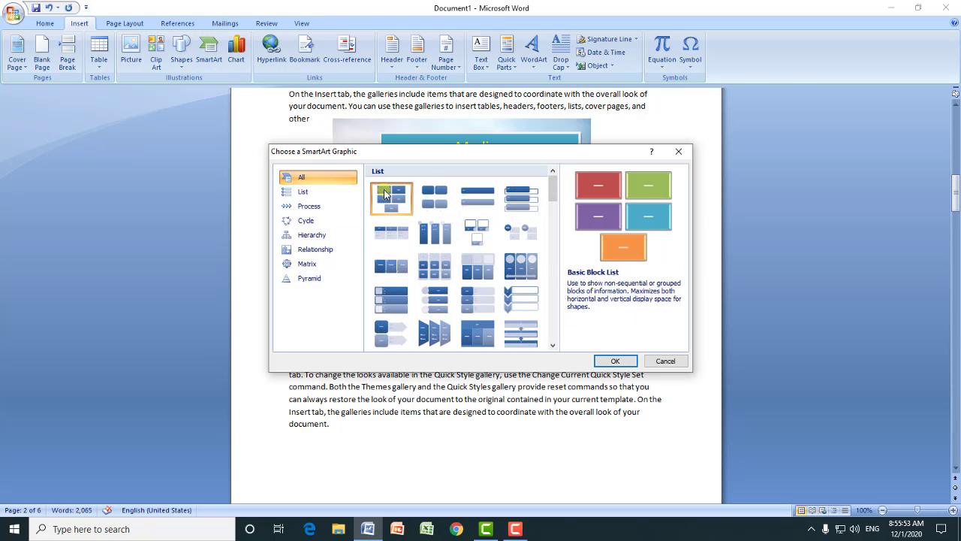
mouse_move(552, 190)
mouse_down()
mouse_move(559, 334)
mouse_move(567, 187)
mouse_up()
click(615, 361)
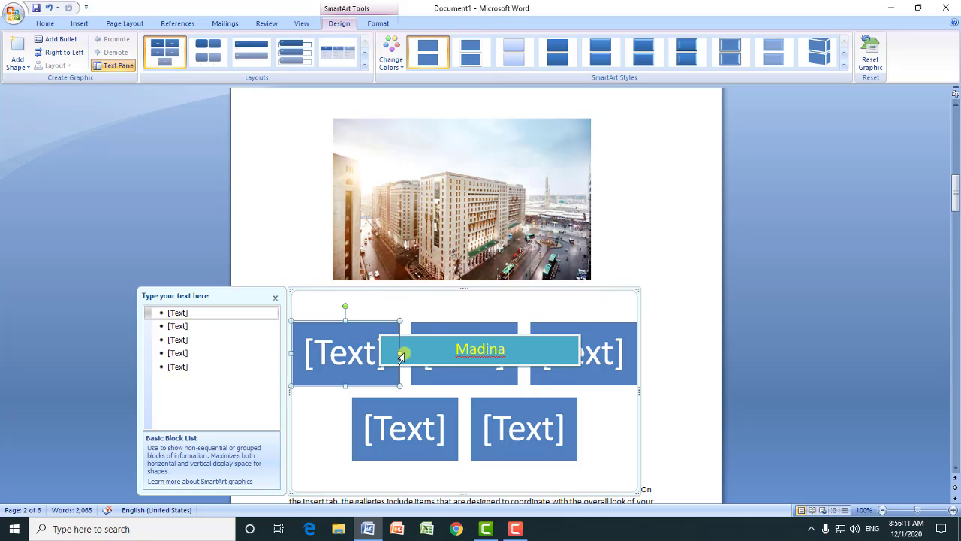
click(383, 336)
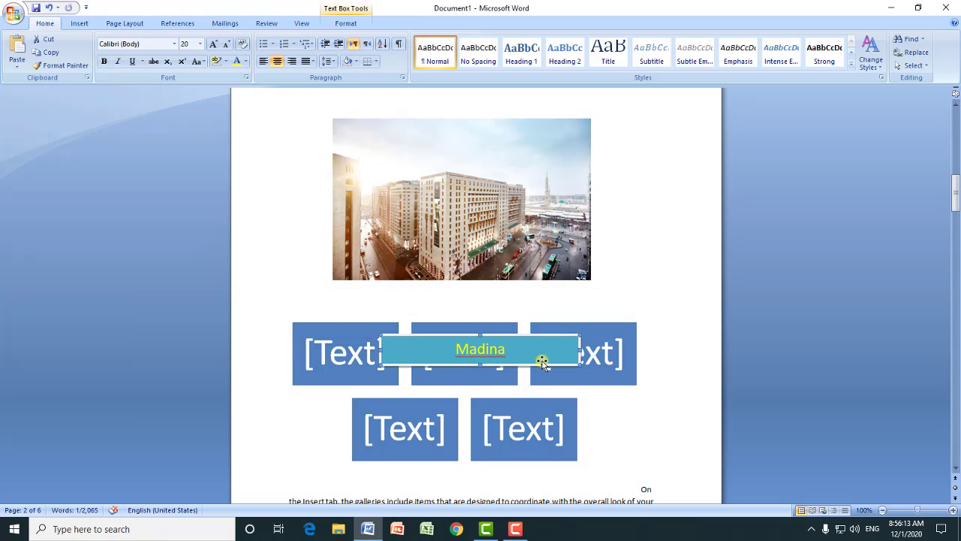
key(Delete)
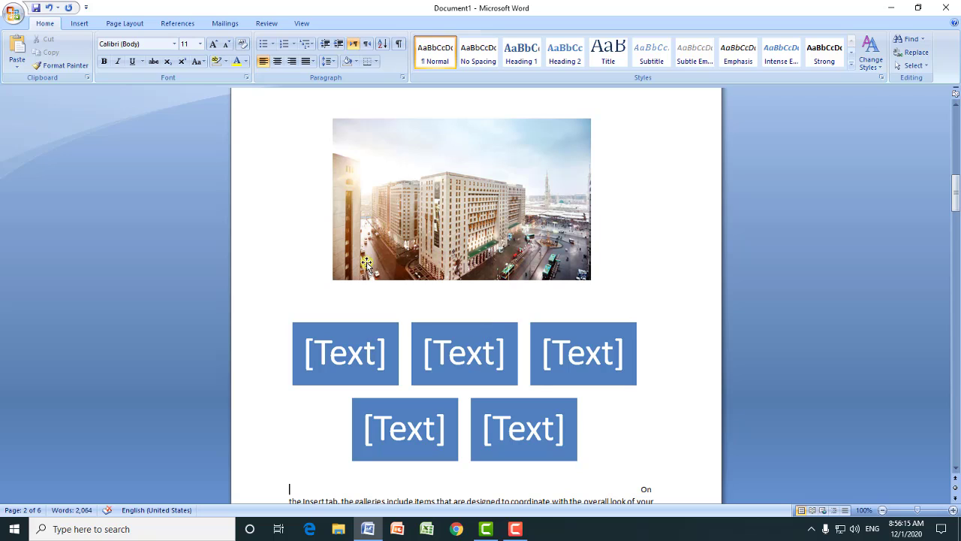
Step: Label the five blocks of the SmartArt graphic A, B, C, D and E in order
click(330, 354)
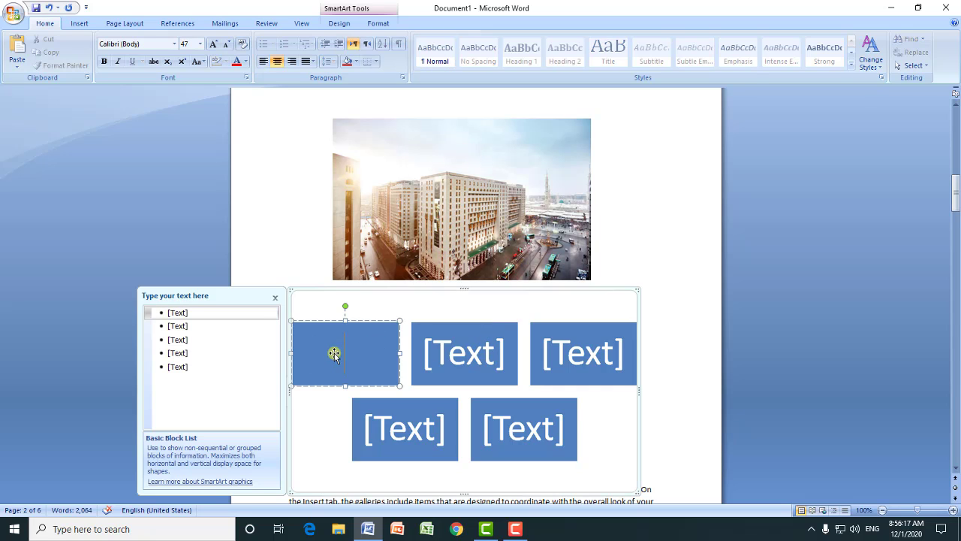
text(A)
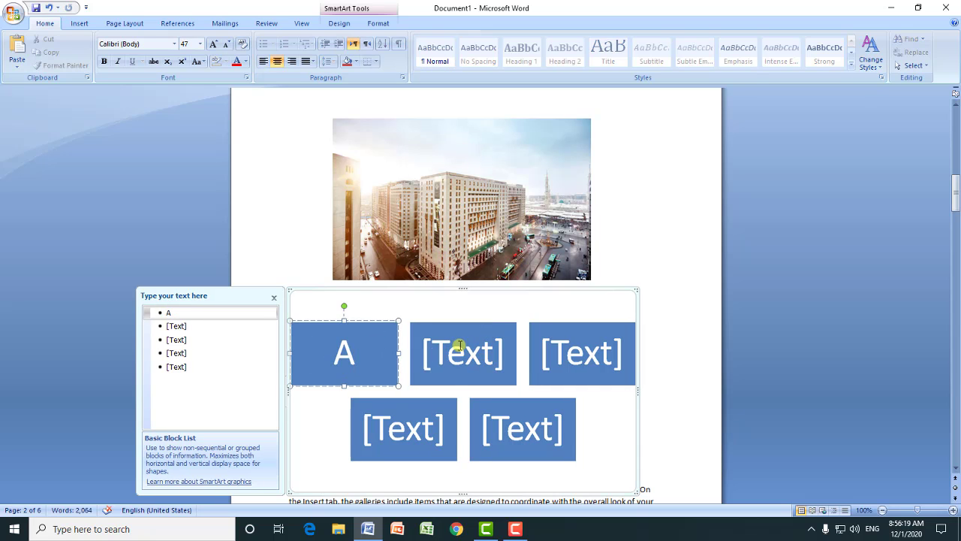
click(459, 345)
text(B)
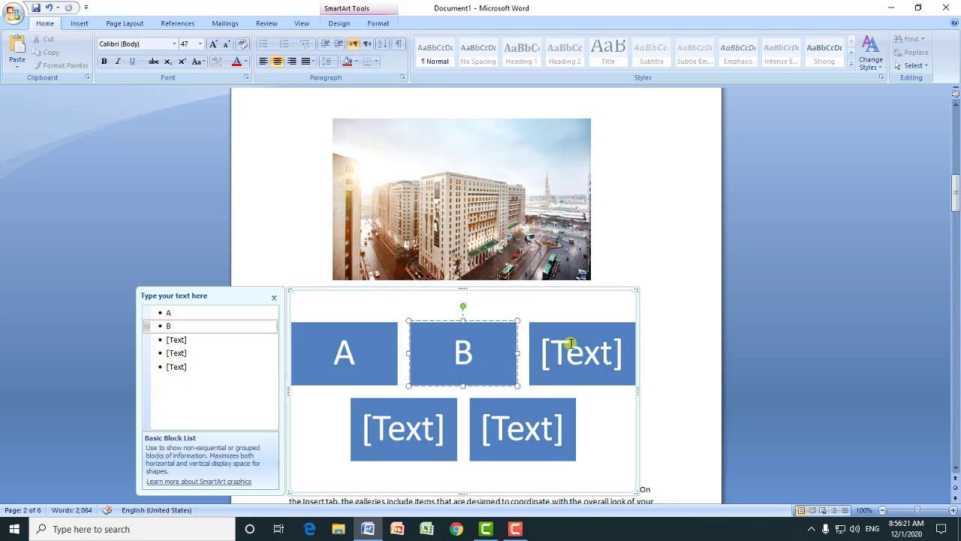
click(568, 346)
text(C)
click(416, 418)
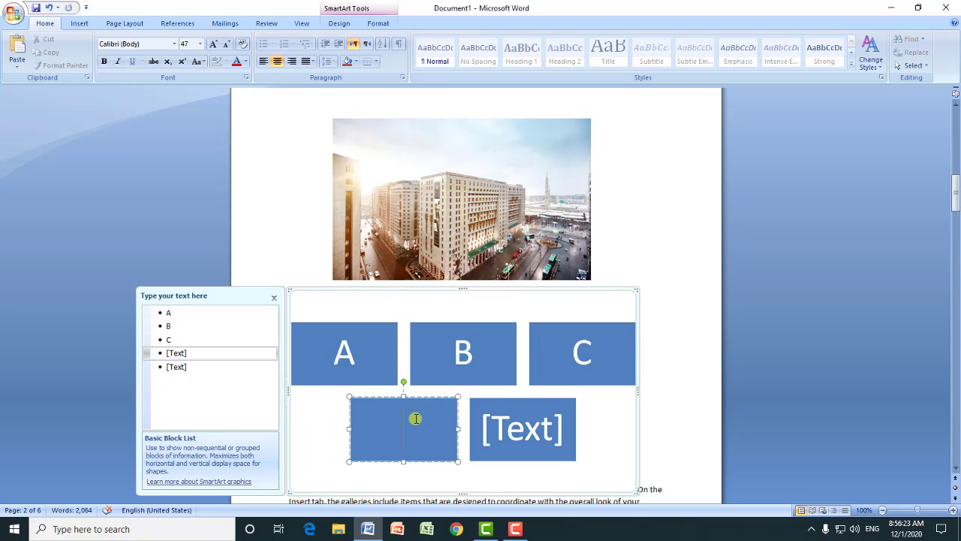
text(D)
click(486, 420)
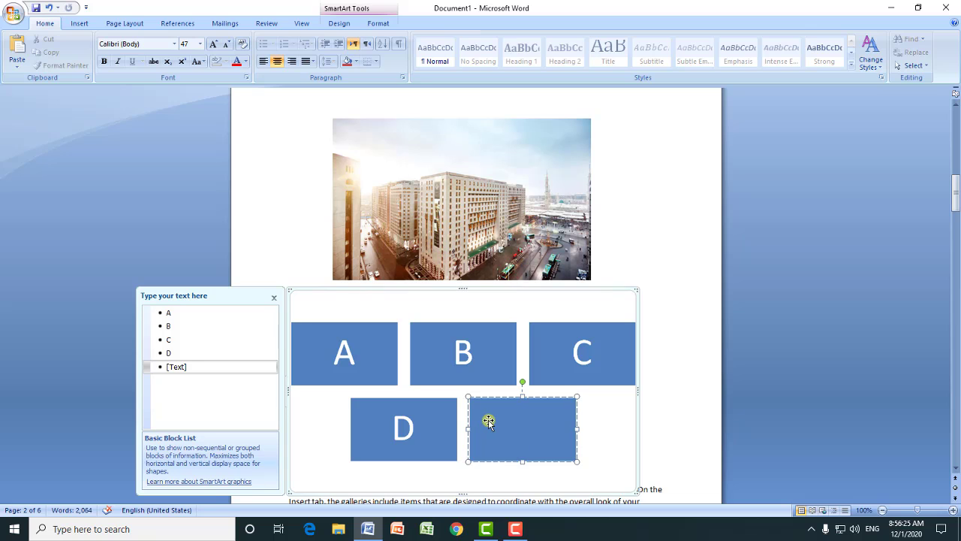
text(E)
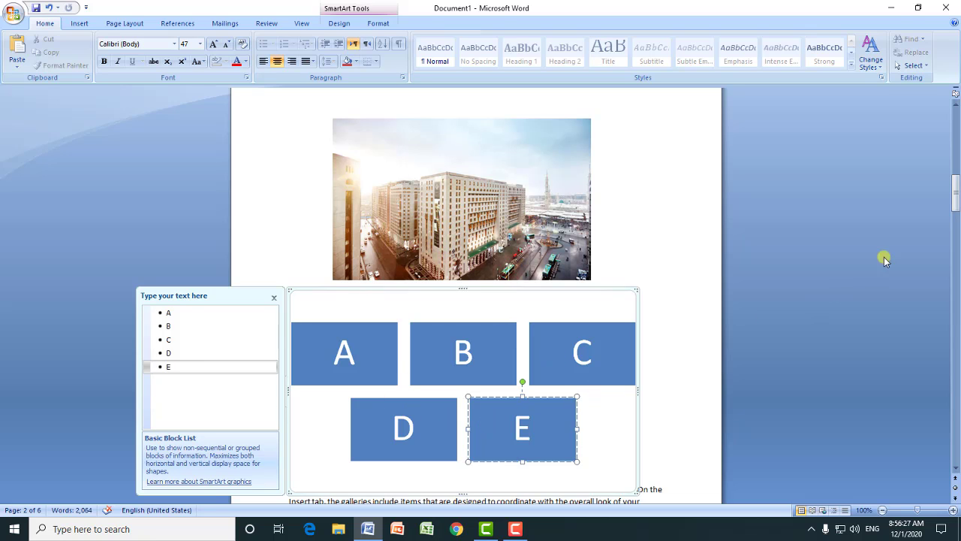
Step: Select the whole SmartArt graphic and preview alternative layouts for it, keeping Basic Block List
drag(954, 183, 955, 203)
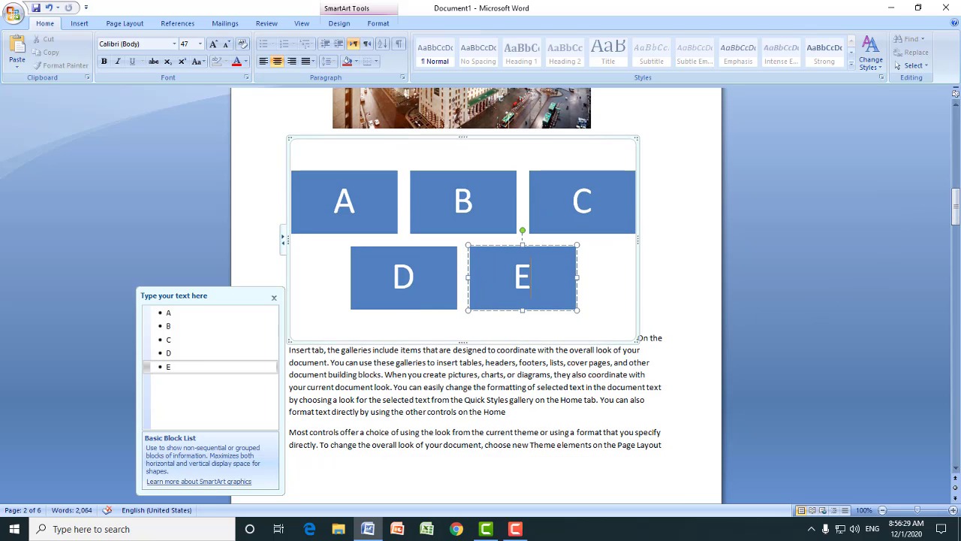
click(411, 187)
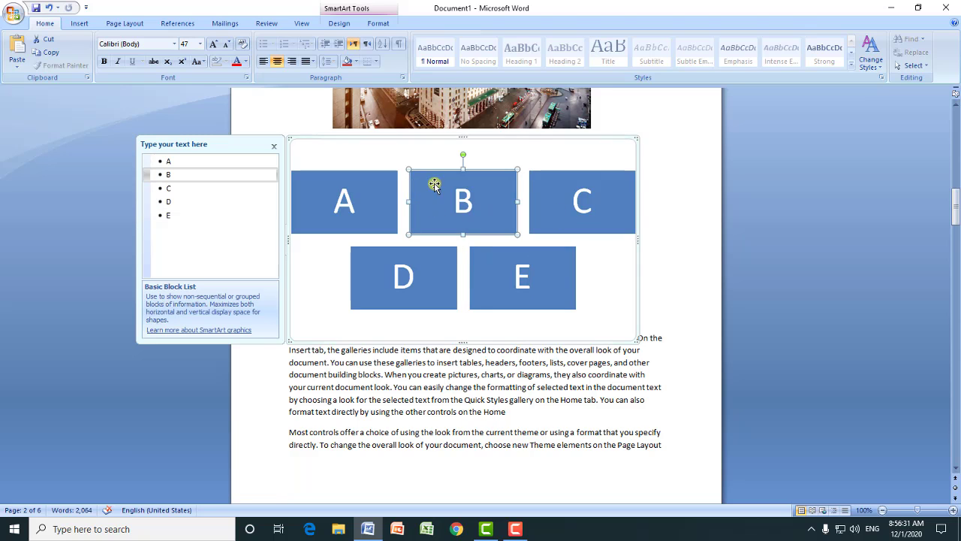
click(405, 146)
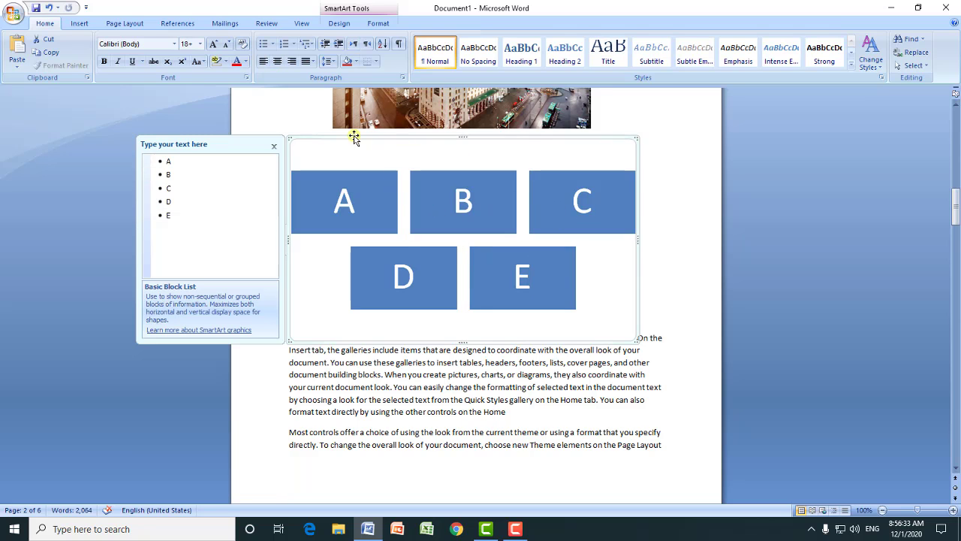
click(378, 23)
click(340, 25)
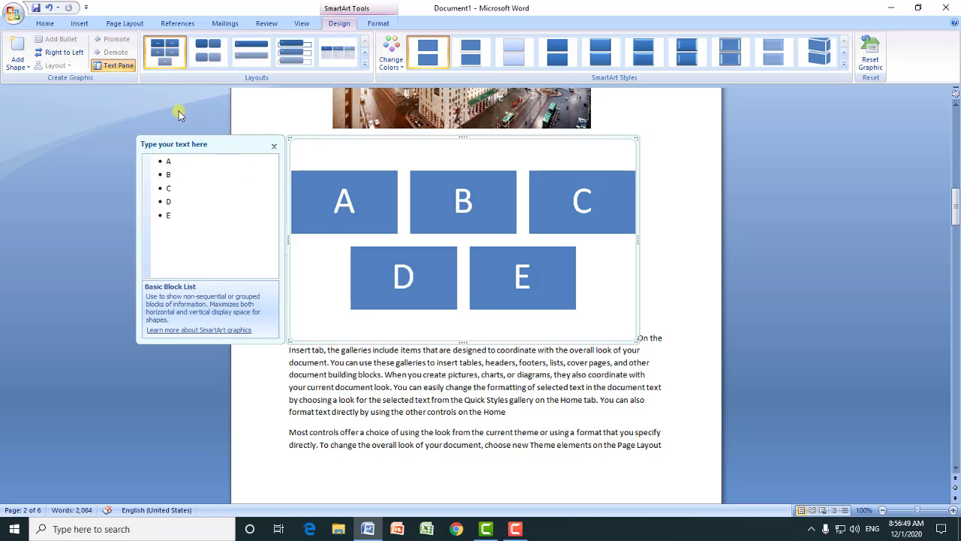
click(364, 63)
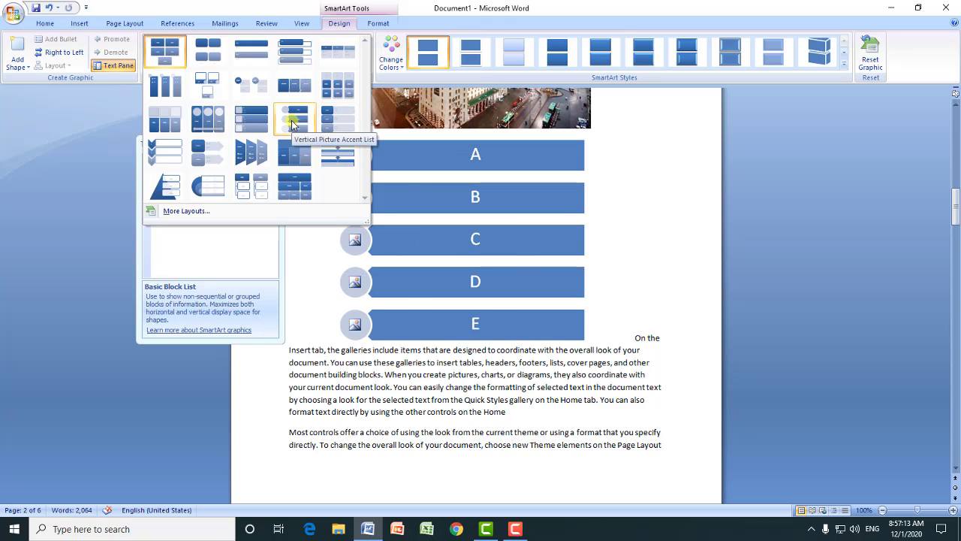
click(173, 52)
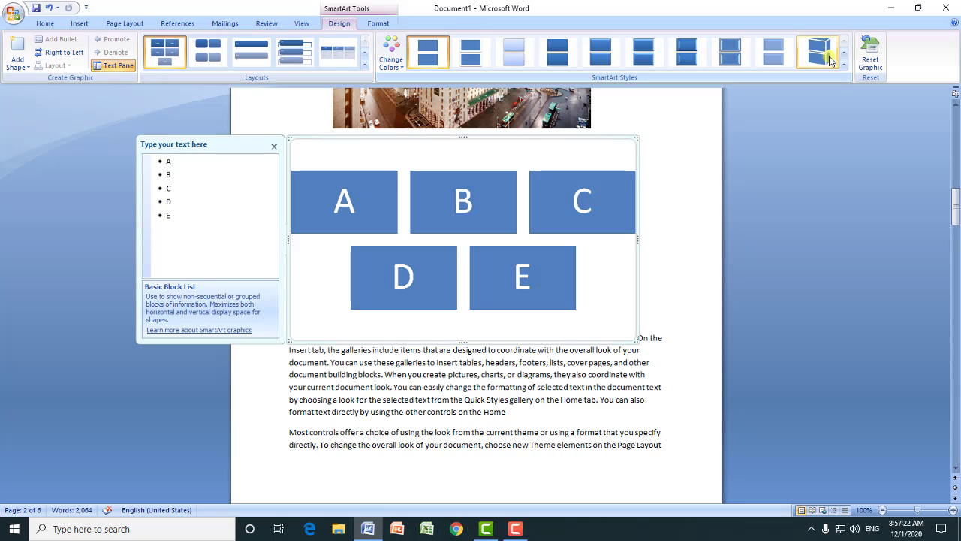
Step: Try the angled 3-D brick style with the purple-to-teal Colorful palette on the SmartArt graphic, and reset the graphic
click(843, 67)
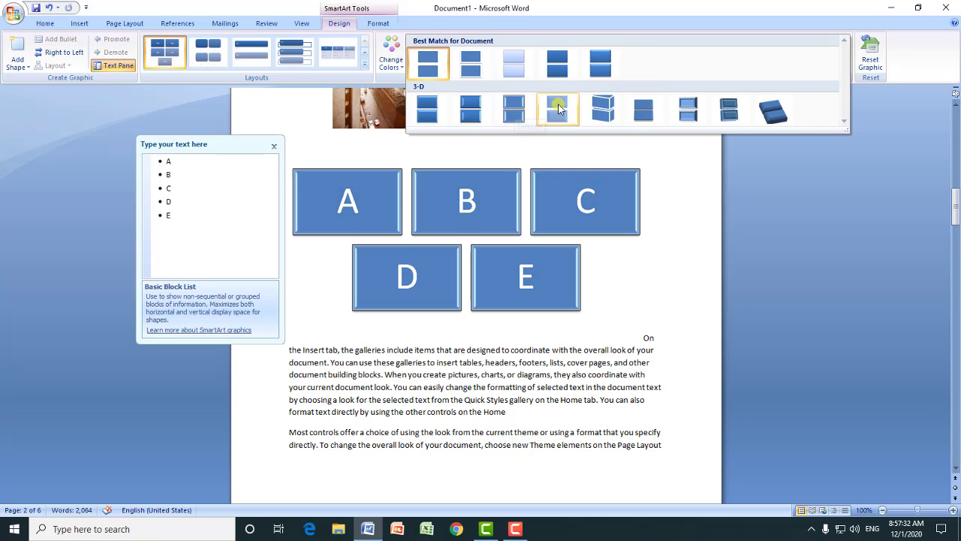
click(602, 107)
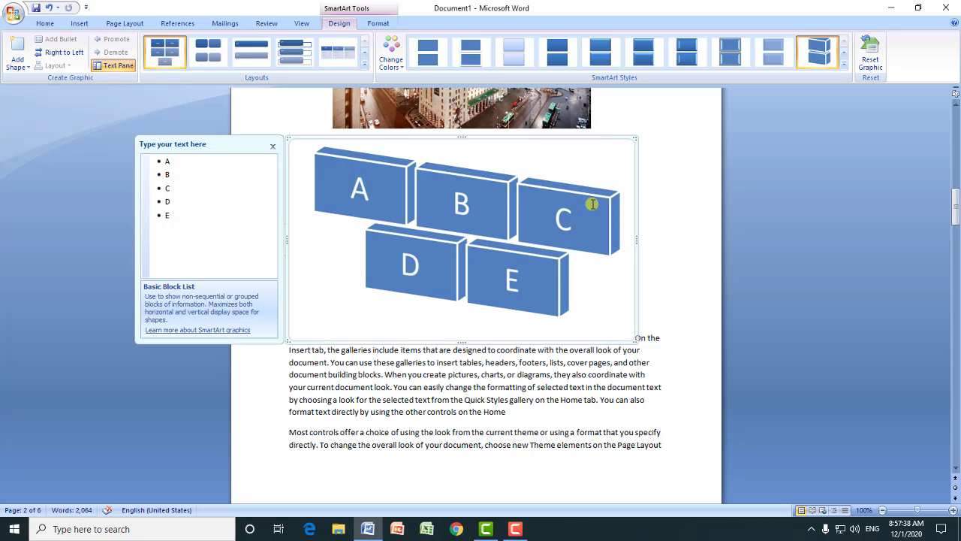
click(403, 70)
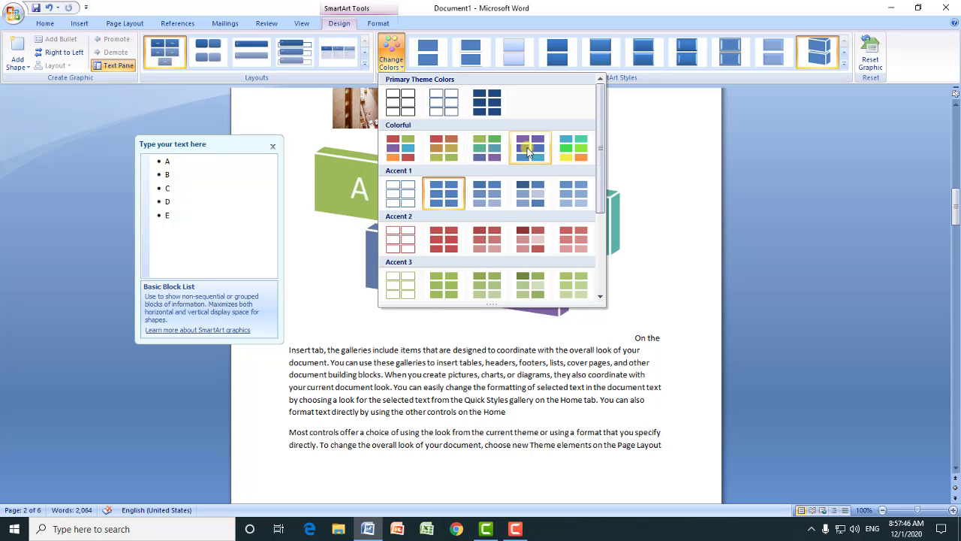
click(528, 152)
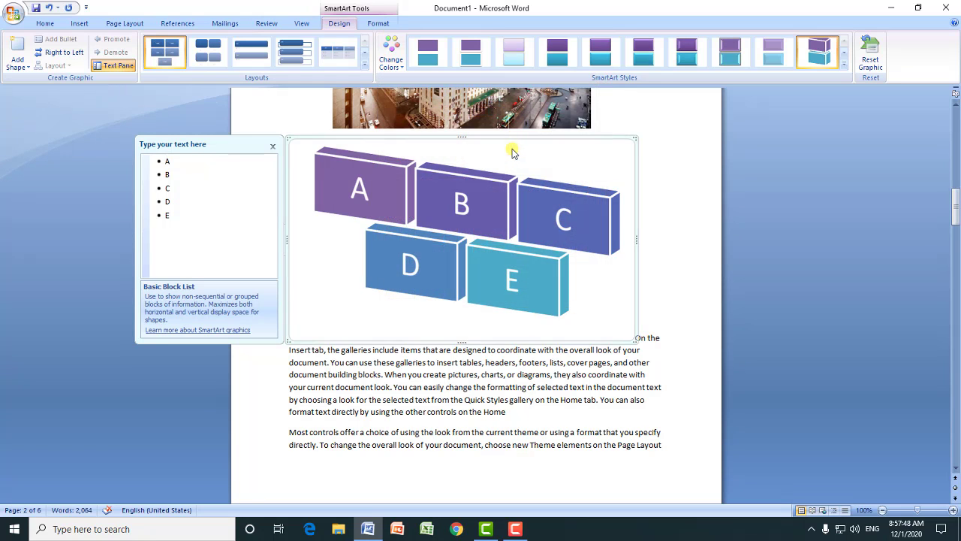
click(868, 60)
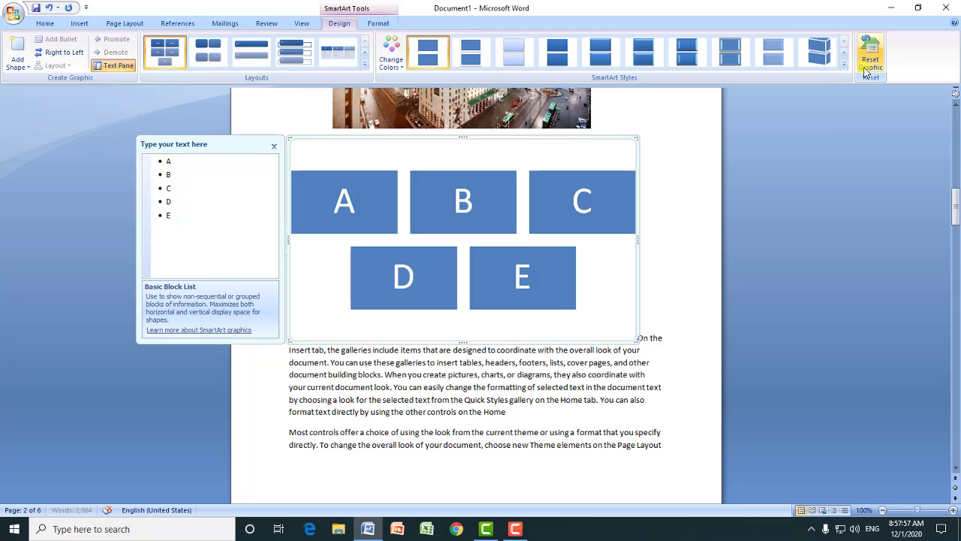
Step: Give the SmartArt graphic the angled 3-D brick style and the purple-to-teal Colorful color set
click(818, 51)
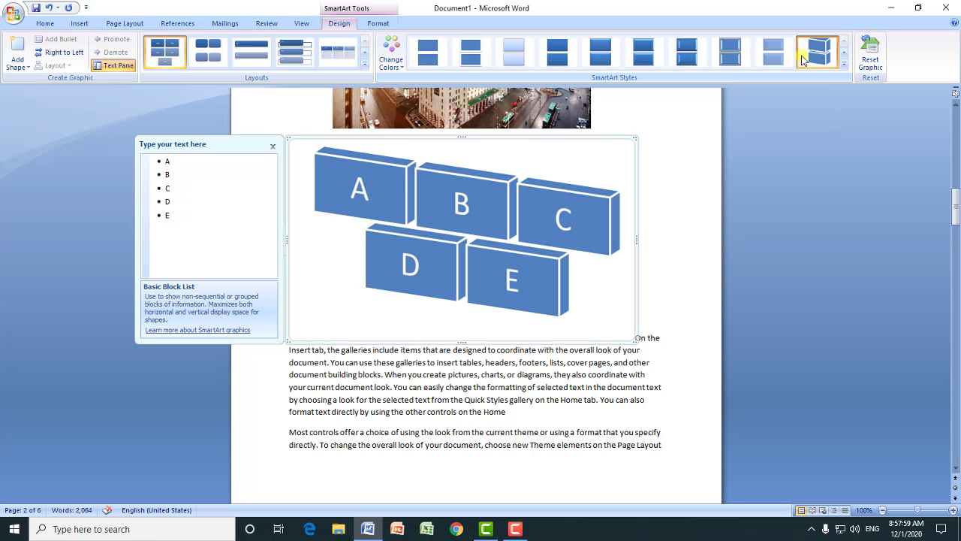
click(400, 69)
click(531, 147)
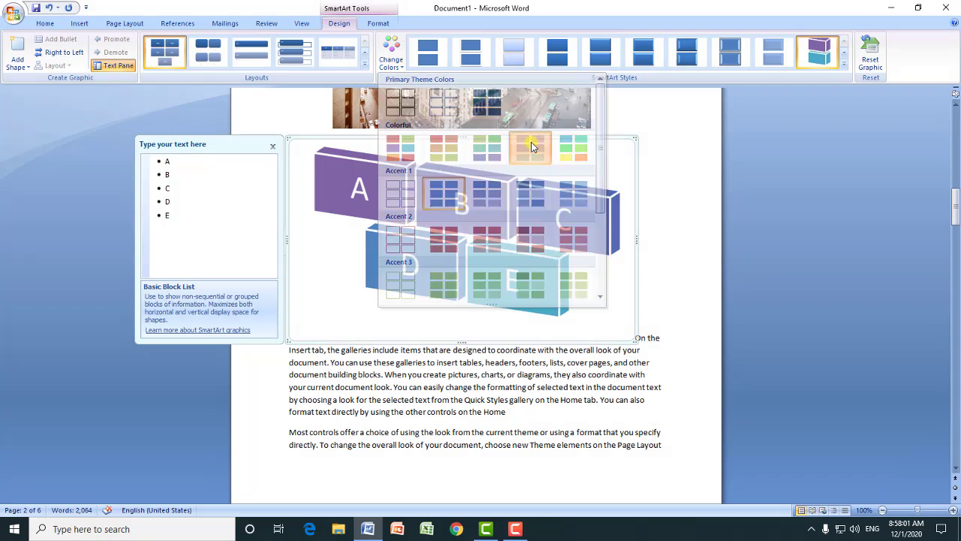
Step: Apply the dark red WordArt style for all text in the shape to the SmartArt letters
click(378, 25)
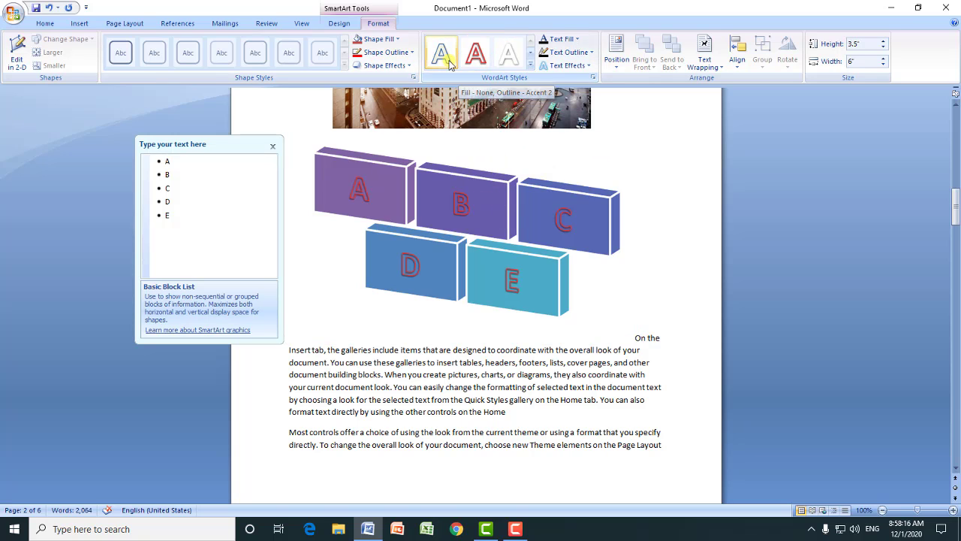
click(530, 66)
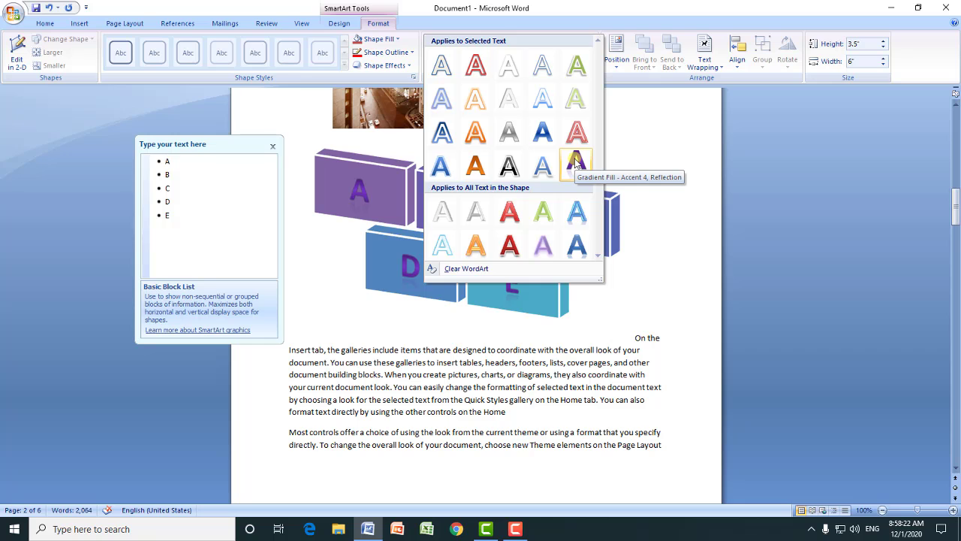
click(518, 241)
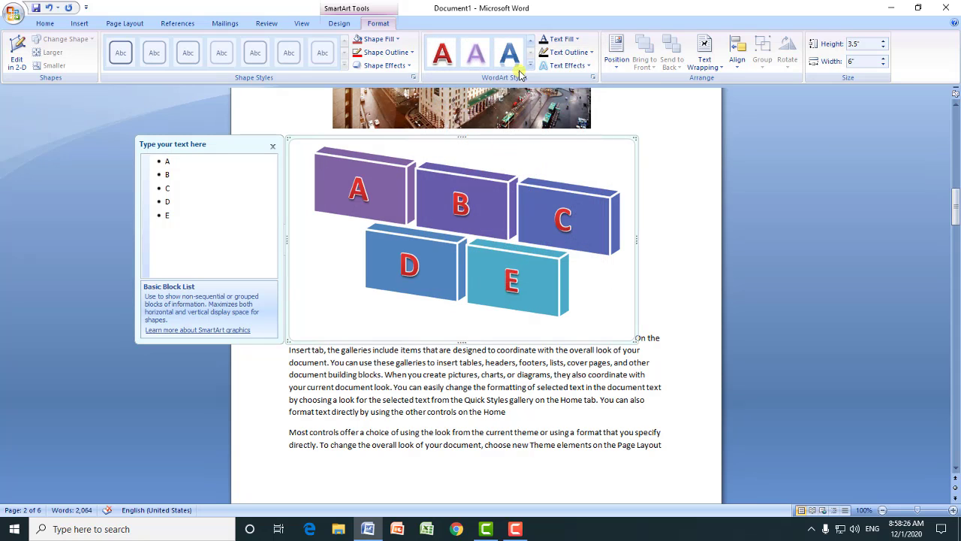
Step: Give all the SmartArt letters a yellow text fill and a red text outline with a 1½ pt weight
click(578, 41)
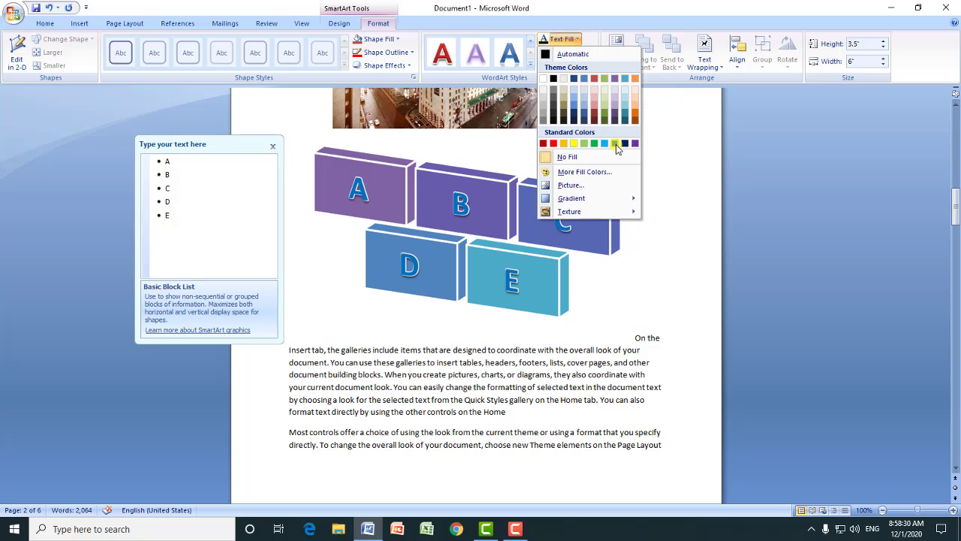
click(563, 144)
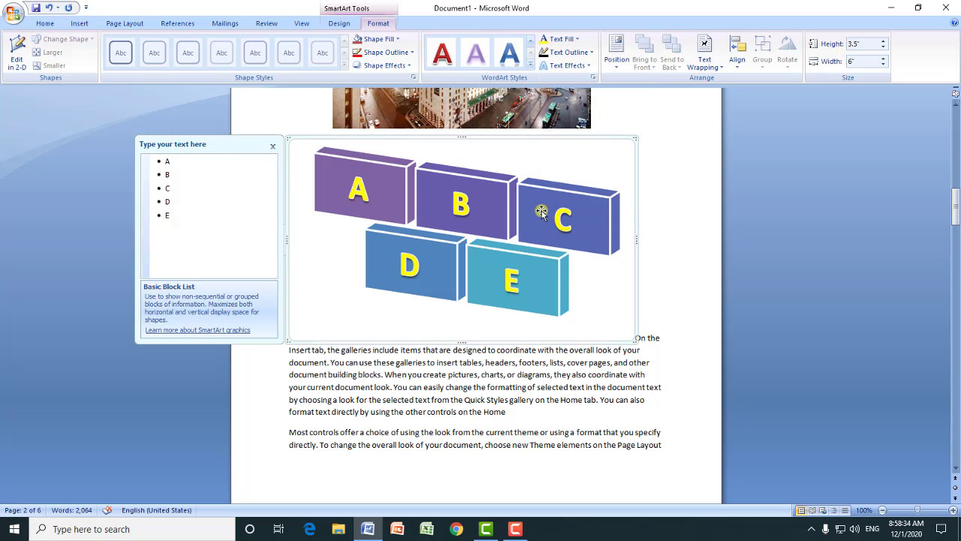
click(568, 51)
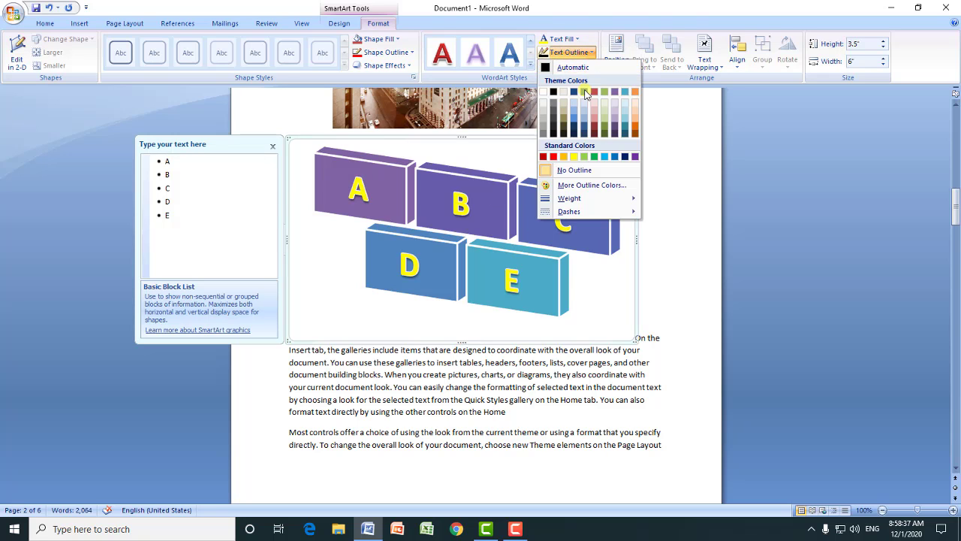
mouse_move(570, 199)
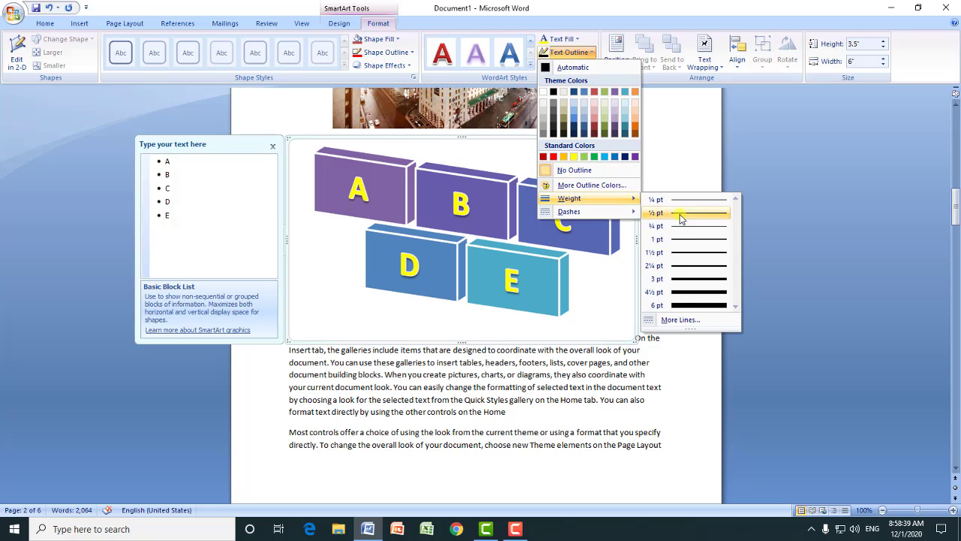
click(682, 251)
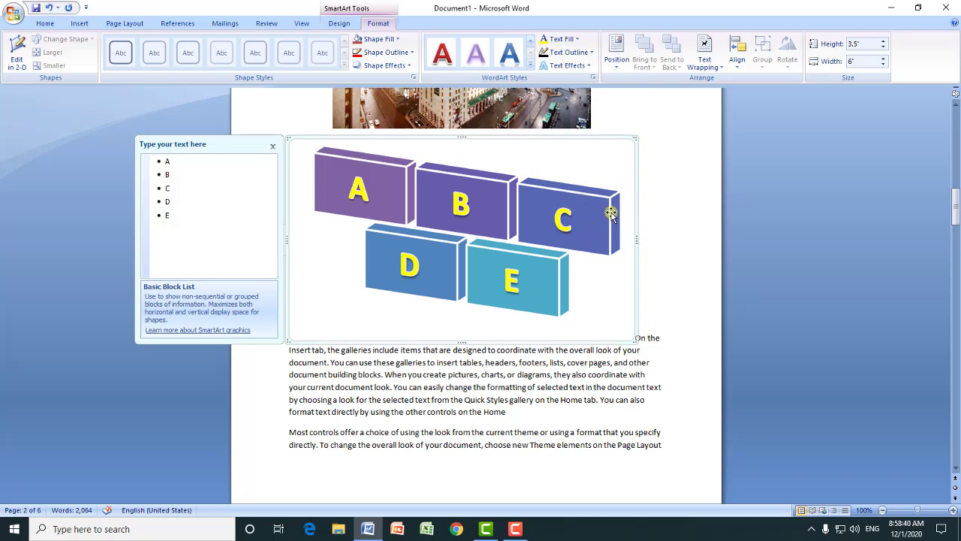
click(569, 52)
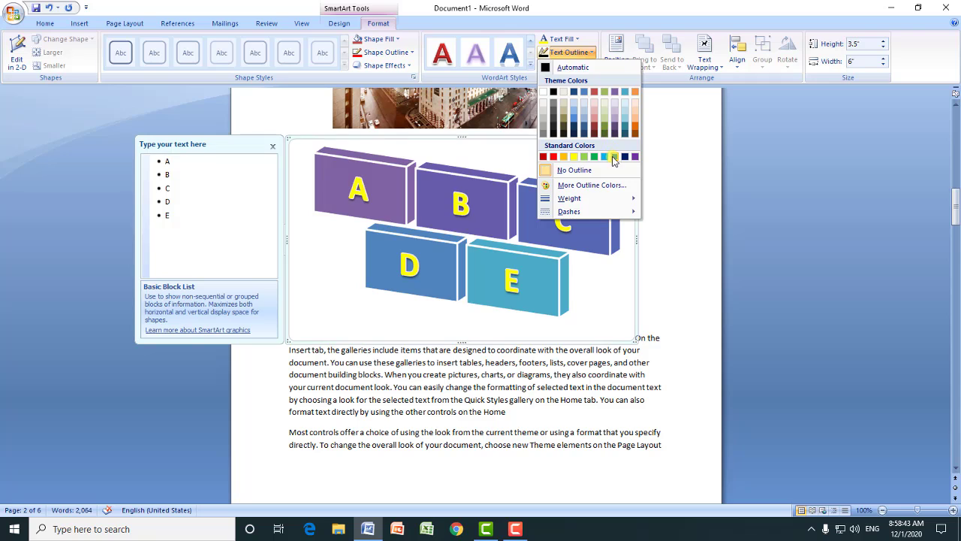
click(554, 157)
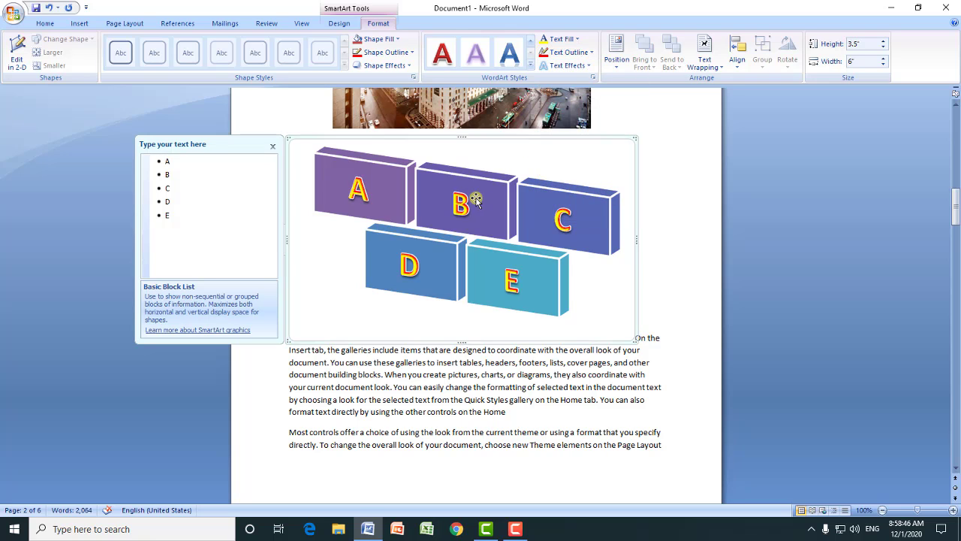
Step: Preview the bevel and 3-D rotation text effects on the SmartArt letters
click(569, 66)
mouse_move(583, 174)
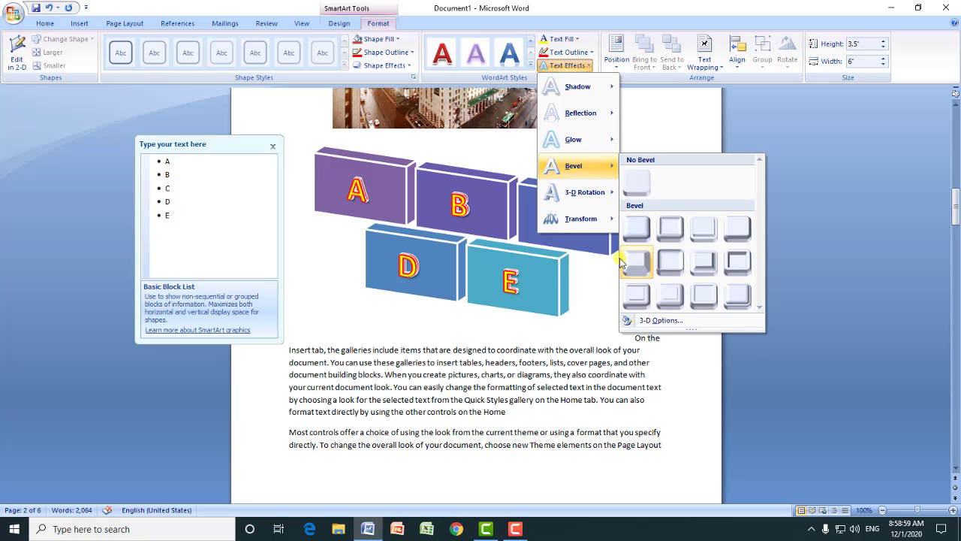
mouse_move(573, 192)
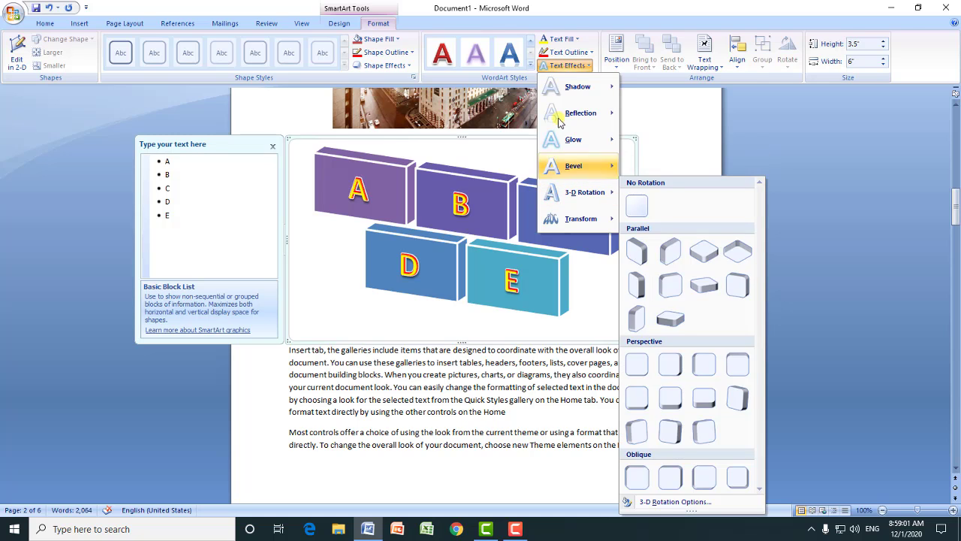
Step: Position the SmartArt graphic at the page's top left with text wrapping, and move it down to overlap the picture's lower edge
mouse_move(612, 81)
click(618, 57)
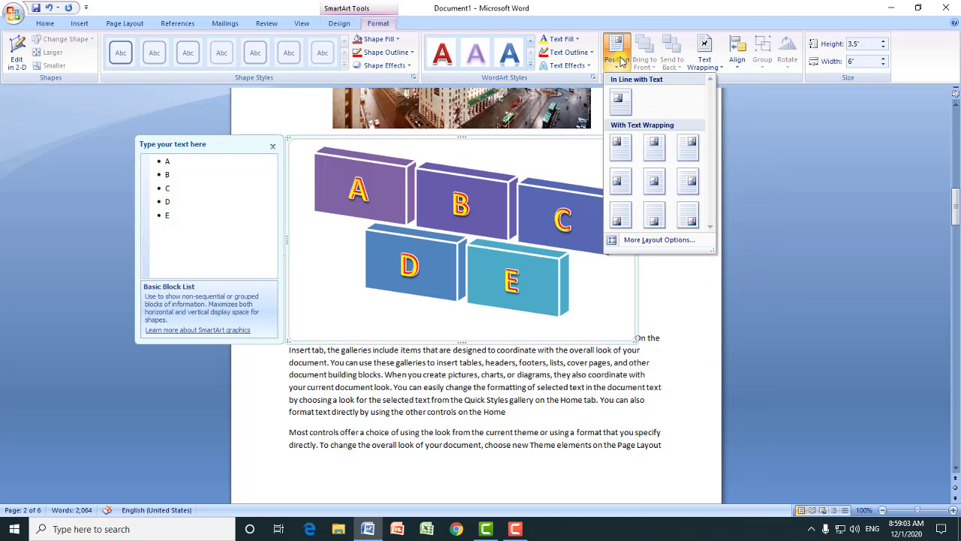
click(627, 145)
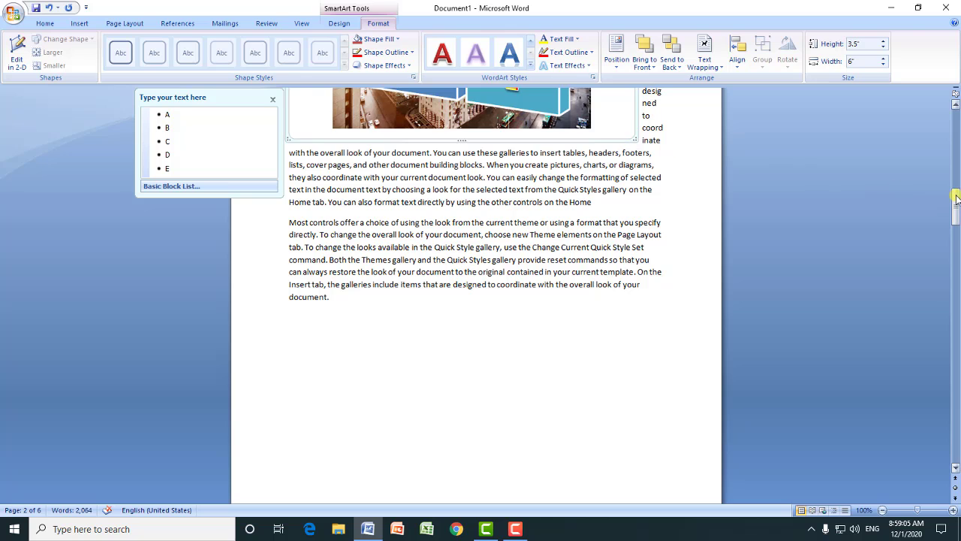
drag(955, 199, 955, 182)
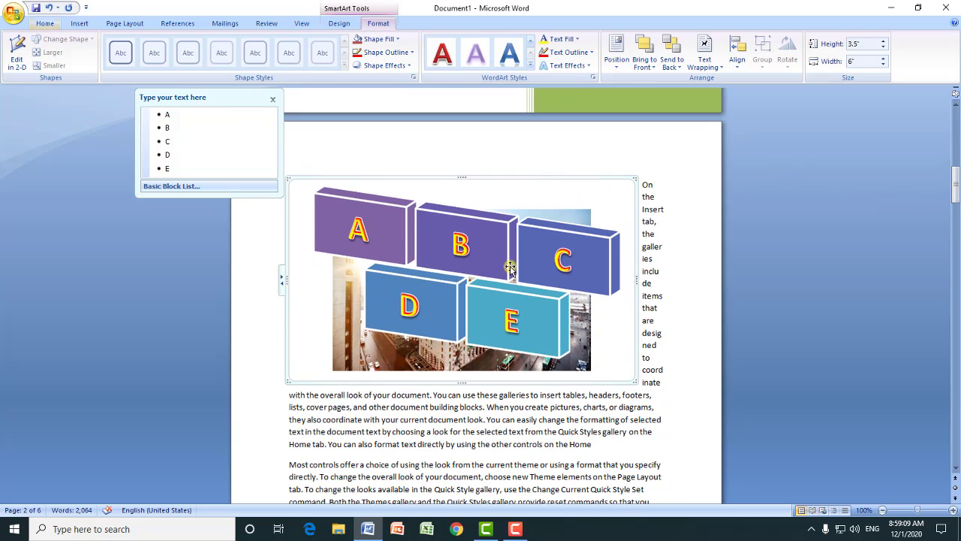
click(617, 60)
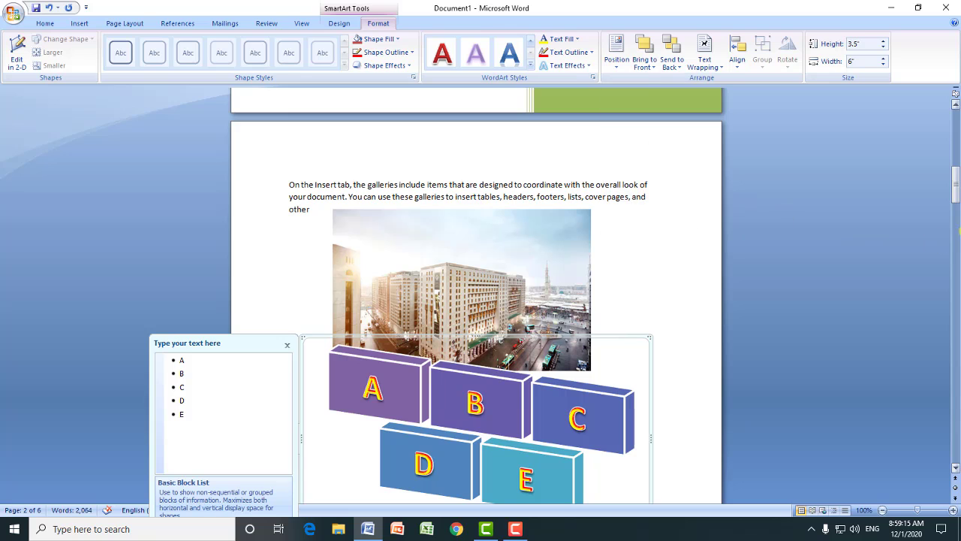
drag(957, 193, 956, 196)
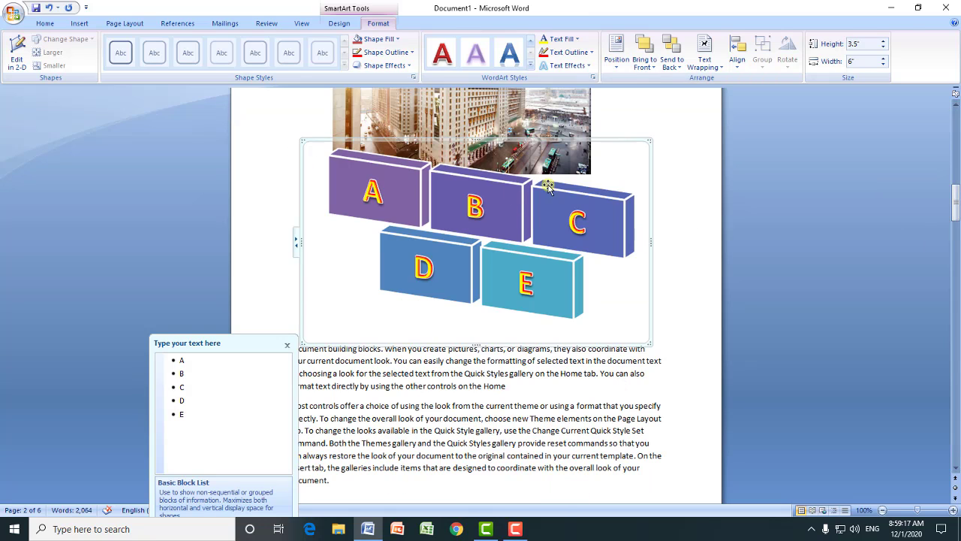
Step: Bring the SmartArt graphic to the front and apply Bring Forward to it
click(655, 69)
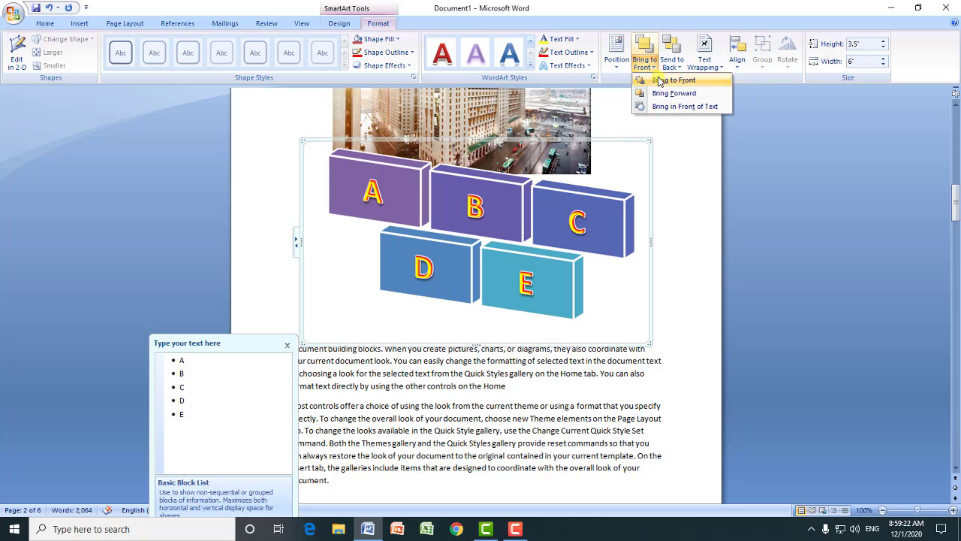
click(663, 81)
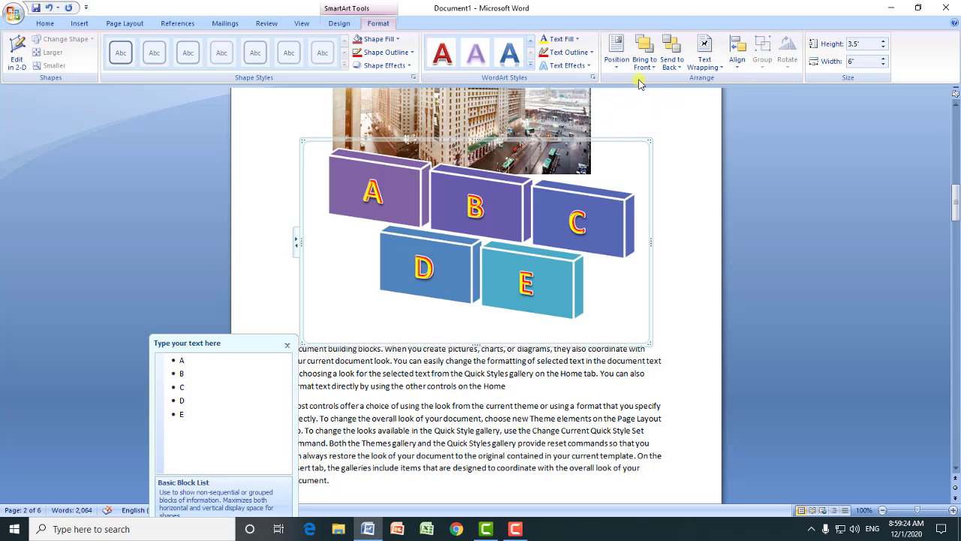
click(653, 69)
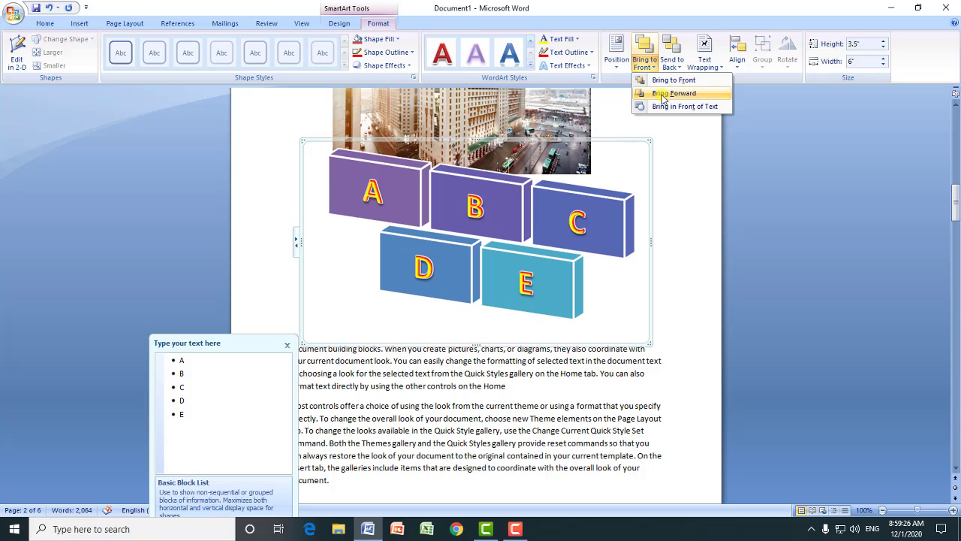
click(662, 95)
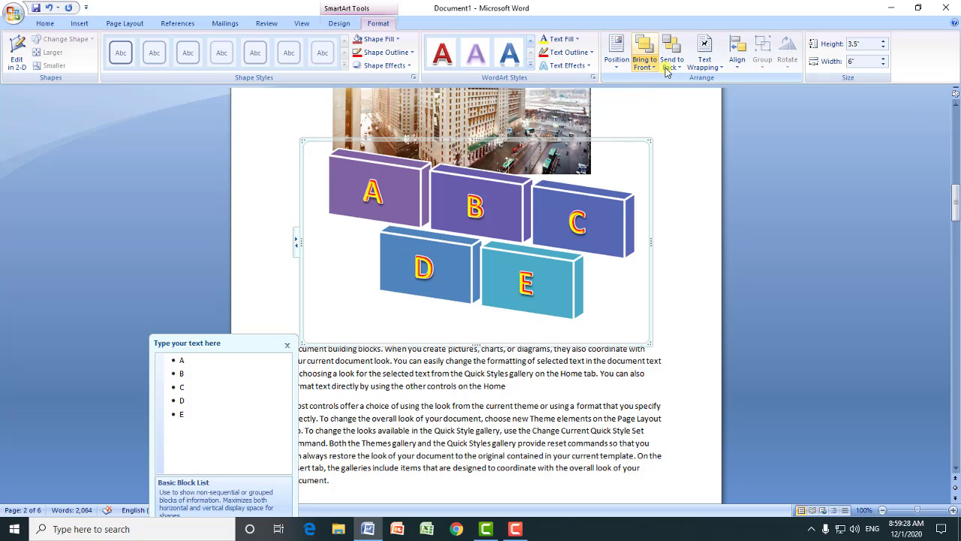
Step: Send the SmartArt graphic to the back, behind the city picture
click(668, 68)
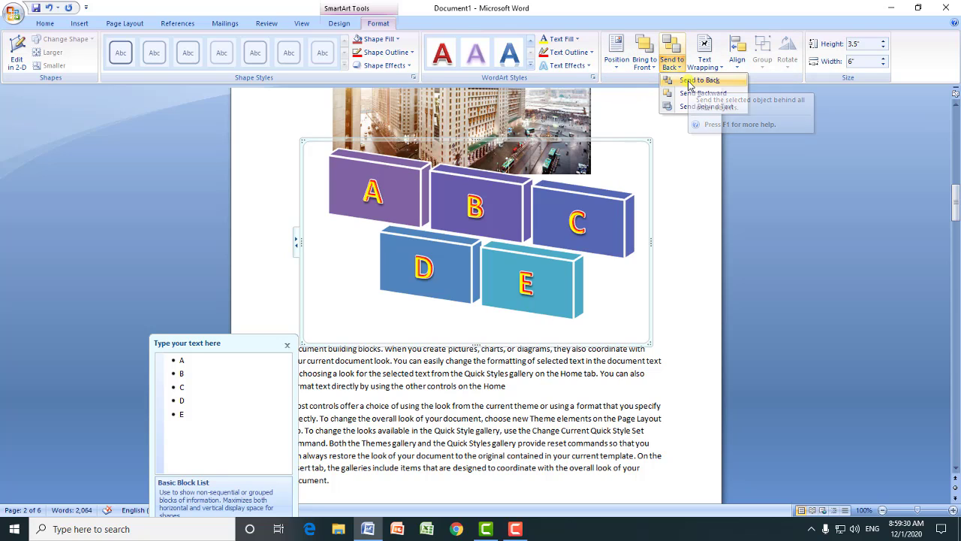
click(690, 83)
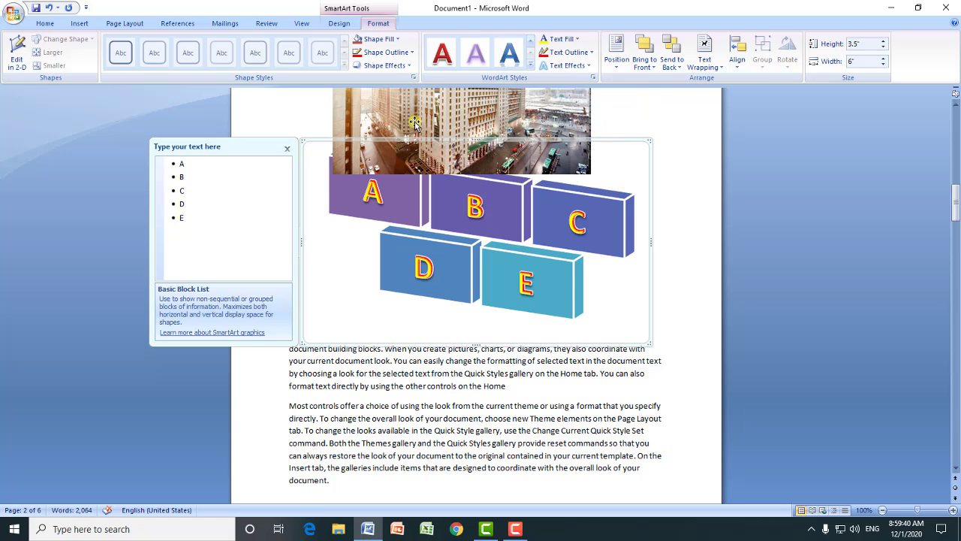
drag(956, 201, 956, 193)
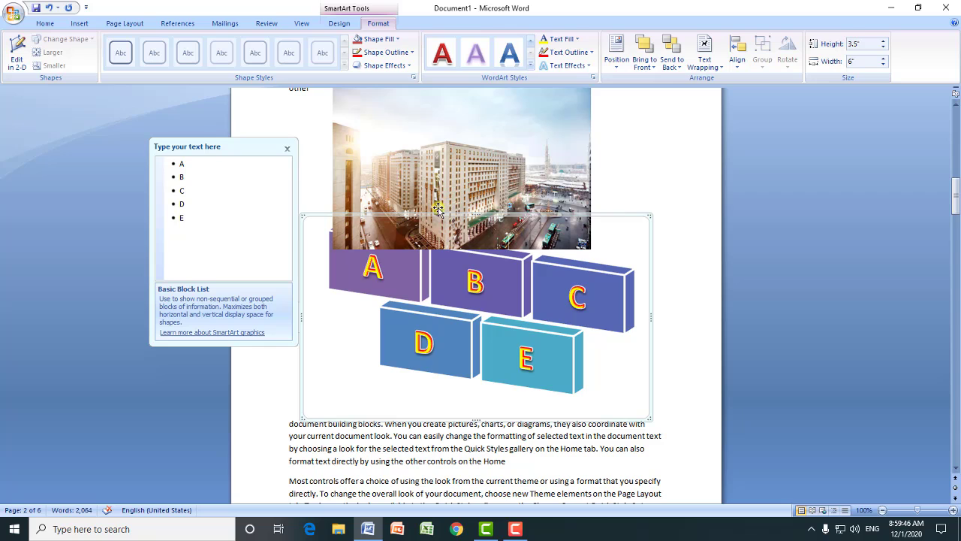
Step: Select the whole SmartArt graphic and bring it to the front, over the city picture
click(496, 197)
click(503, 275)
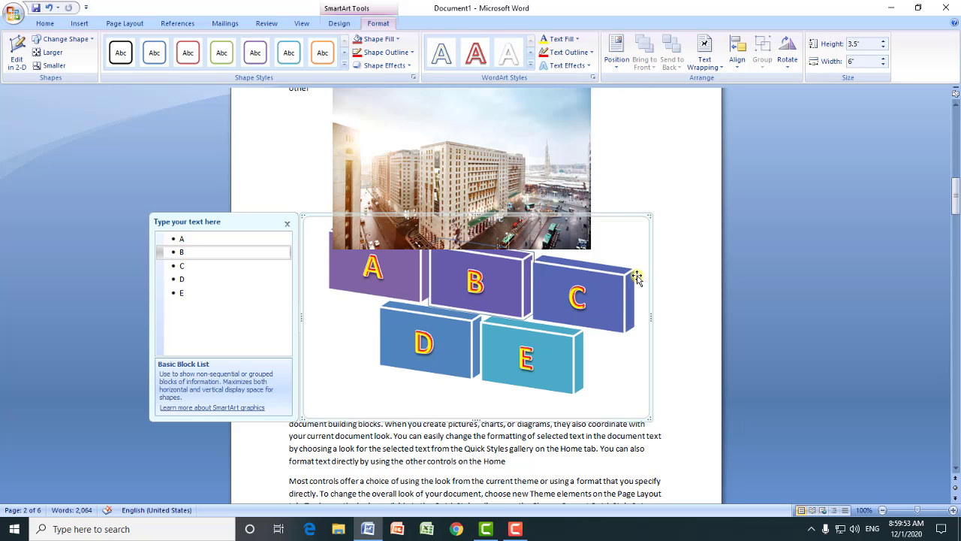
click(651, 219)
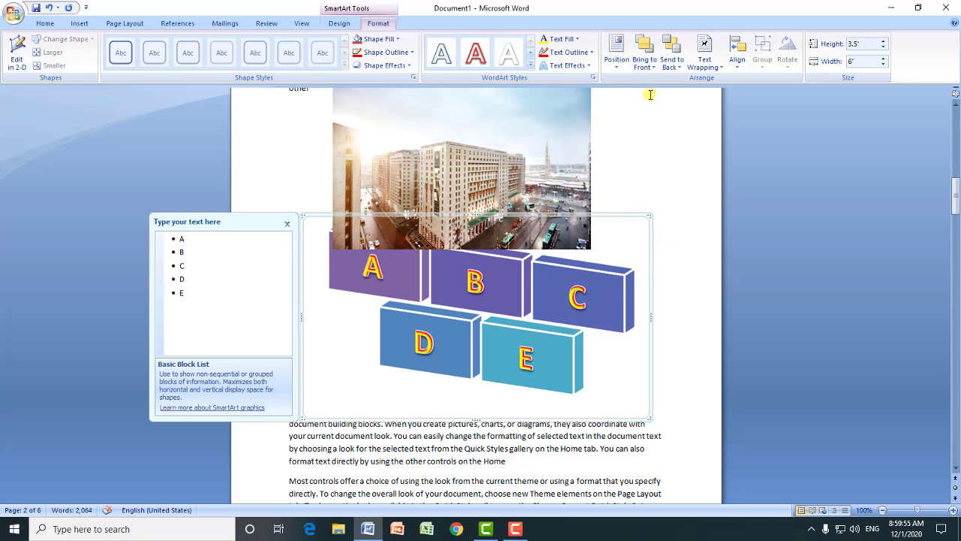
click(645, 63)
click(656, 81)
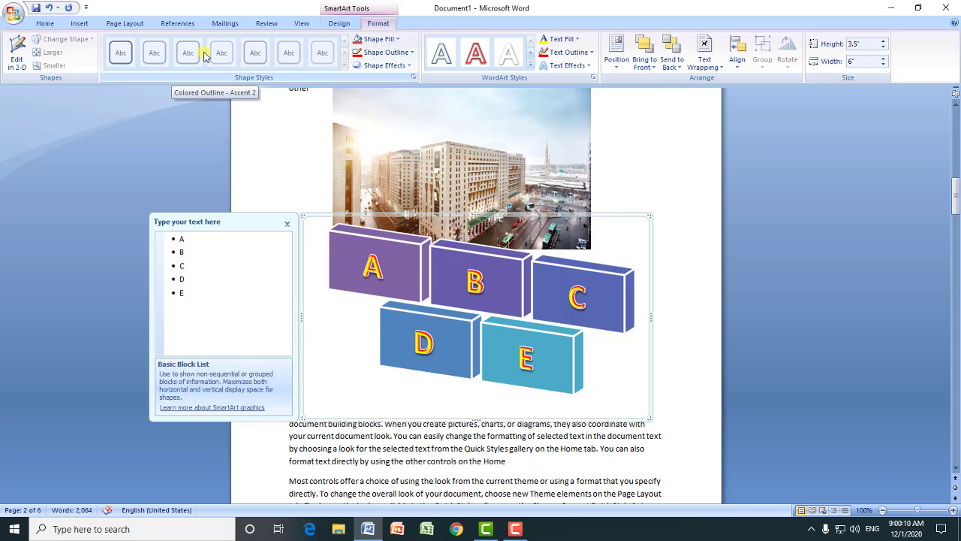
Step: Insert a clustered column chart with the default sample data into the document
click(86, 26)
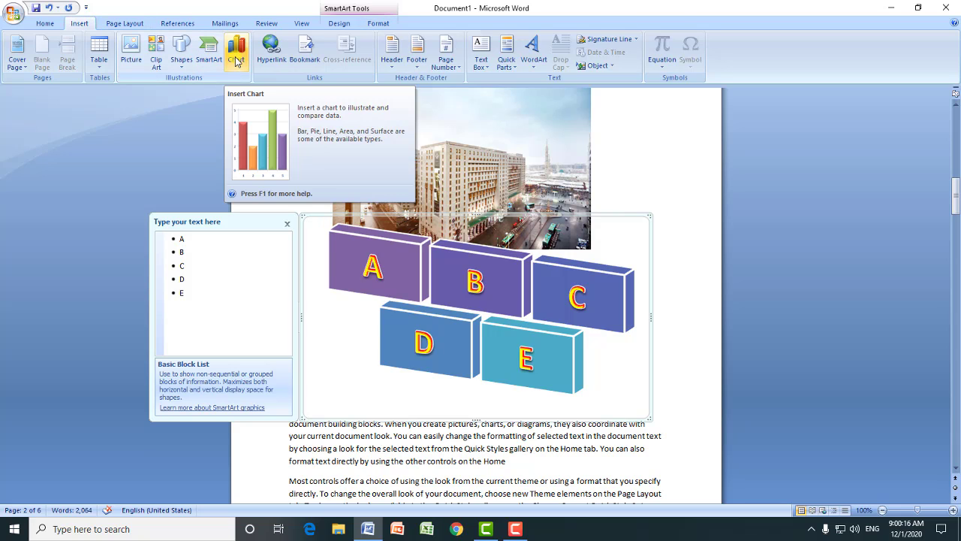
click(235, 60)
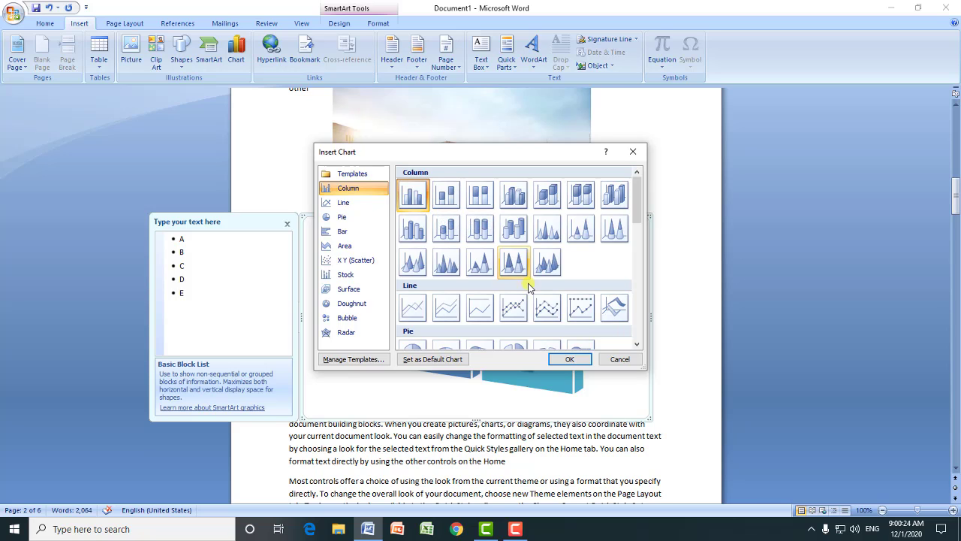
click(567, 359)
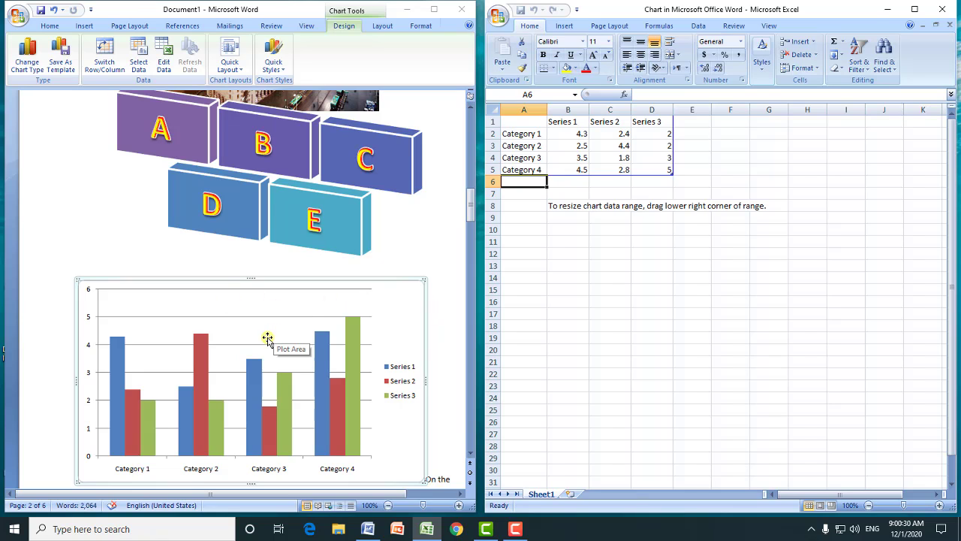
Step: Examine the chart's data series by selecting Series 3, Series 2 and Series 1 in turn
drag(470, 201, 470, 212)
click(353, 256)
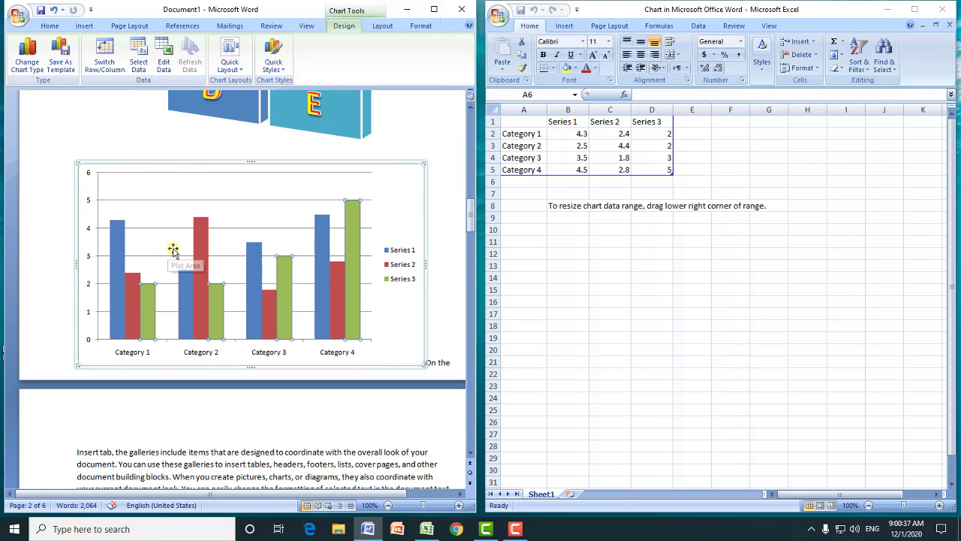
click(202, 251)
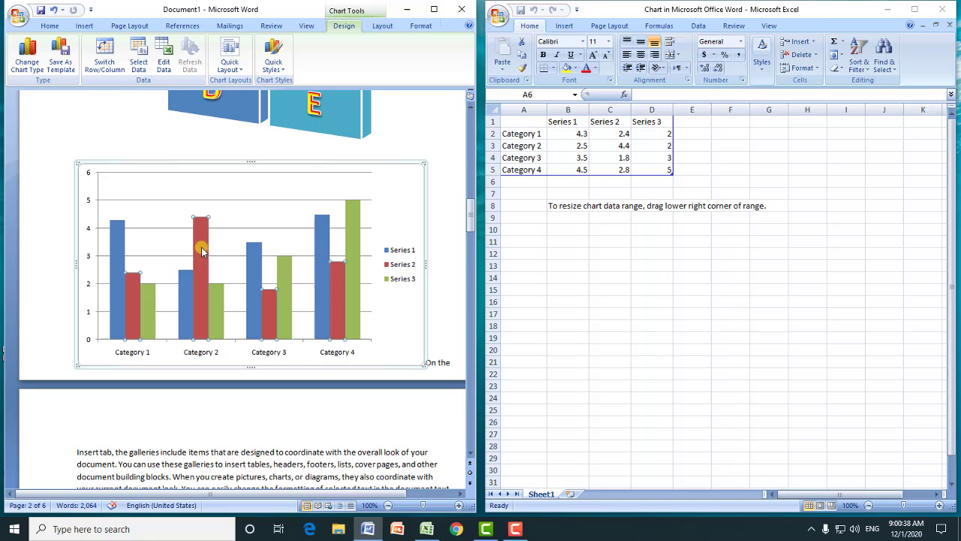
click(119, 236)
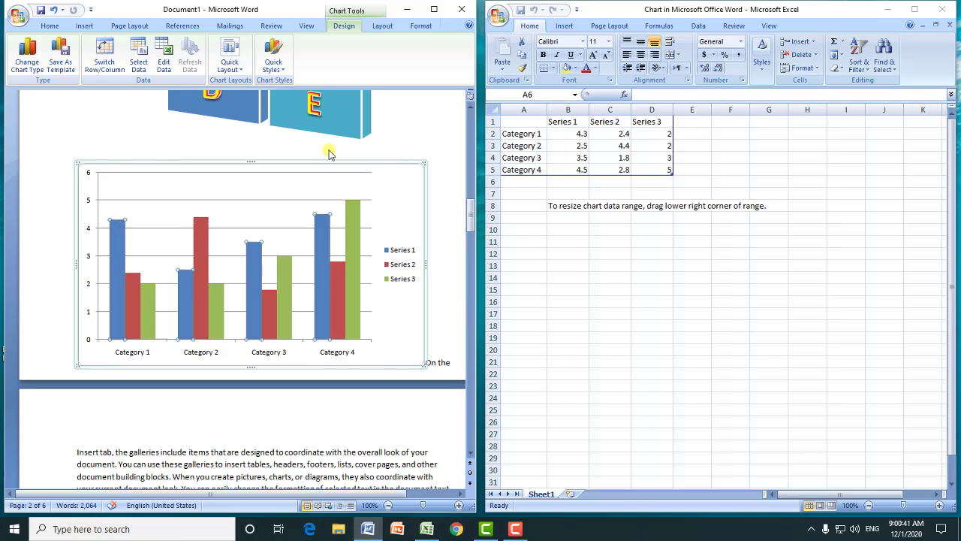
Step: Close the chart's Excel data sheet and select the plot area of the chart in the document
click(78, 30)
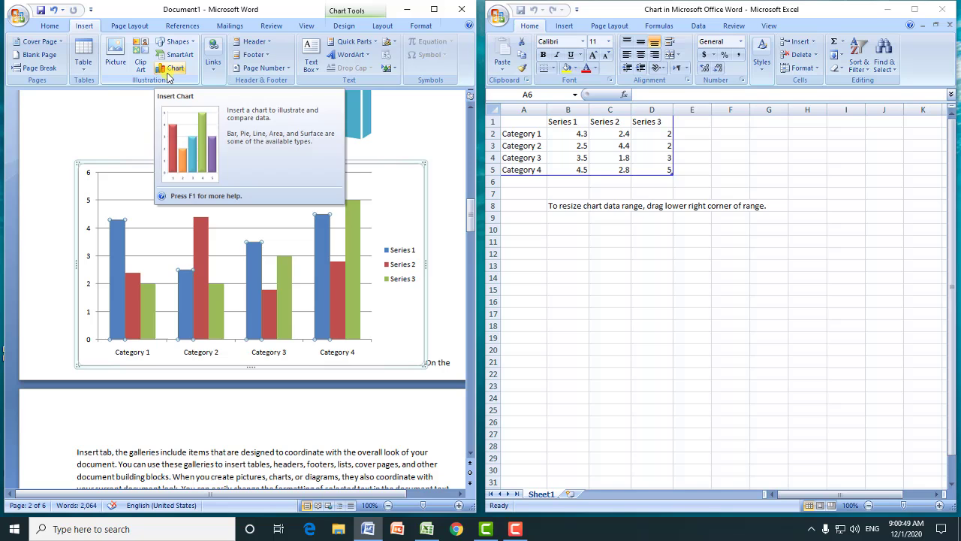
click(940, 10)
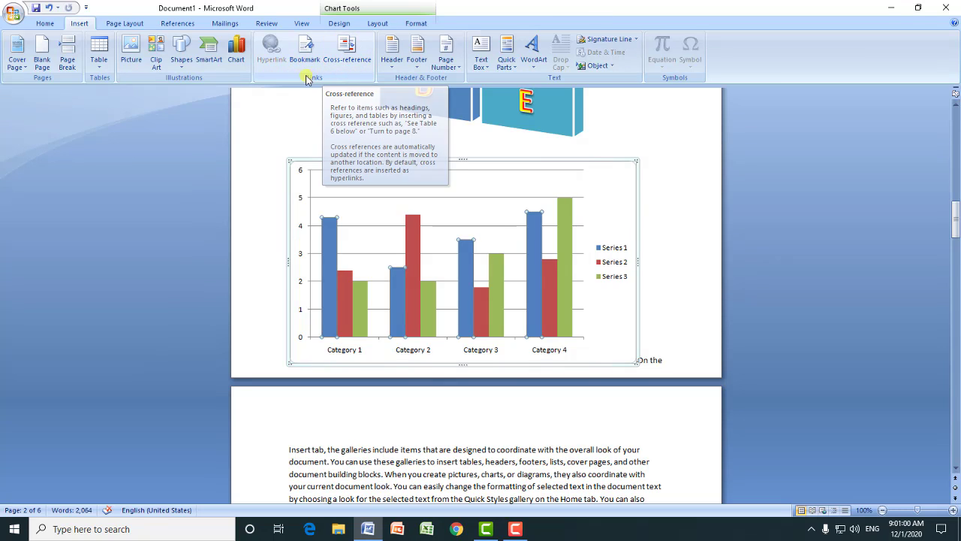
click(445, 178)
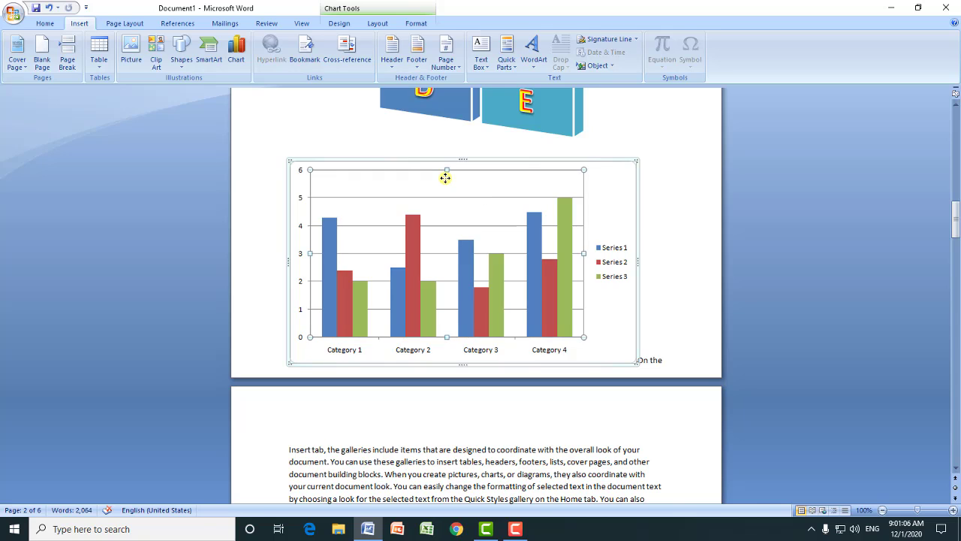